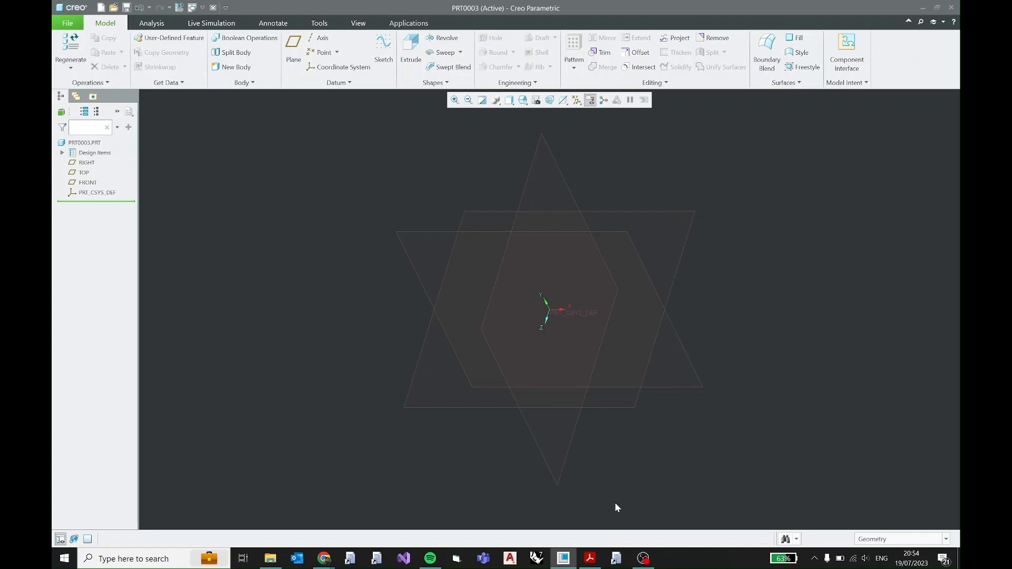
Step: Switch to the 2D practice (5).pdf drawing, examine the whole dimensioned profile, and return to Creo Parametric
click(592, 560)
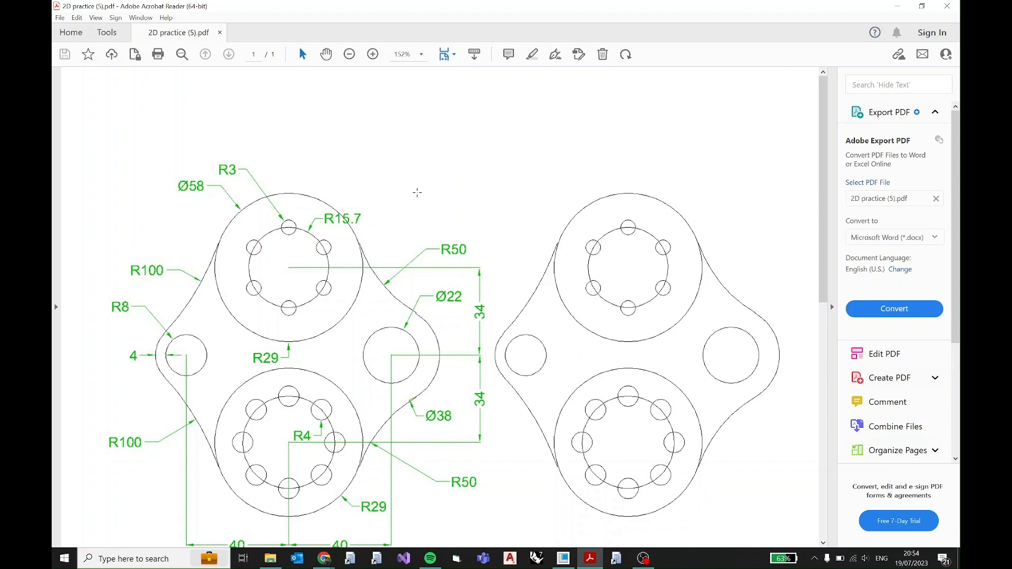
scroll(824, 181, down, 1)
drag(824, 182, 826, 204)
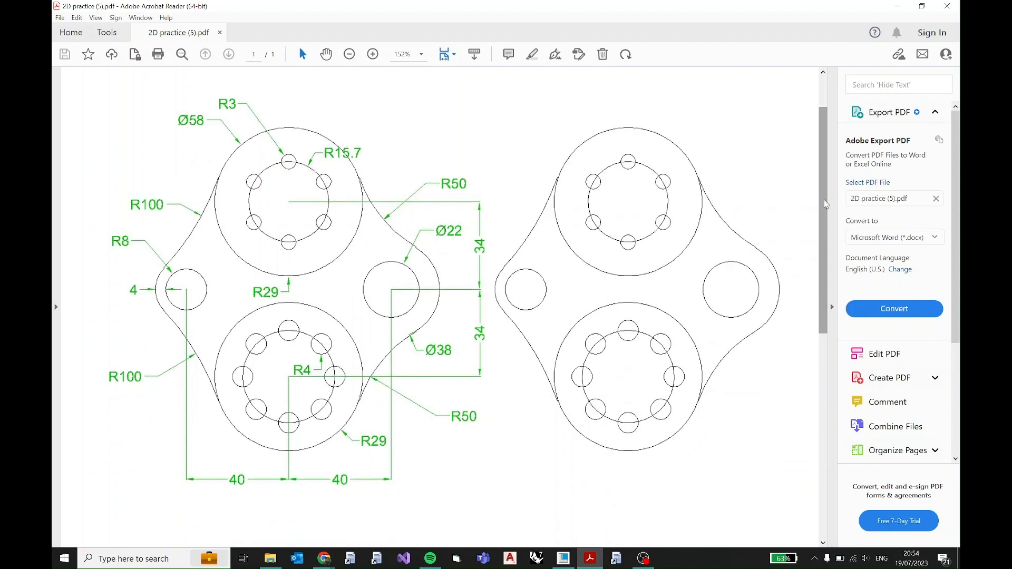
click(898, 8)
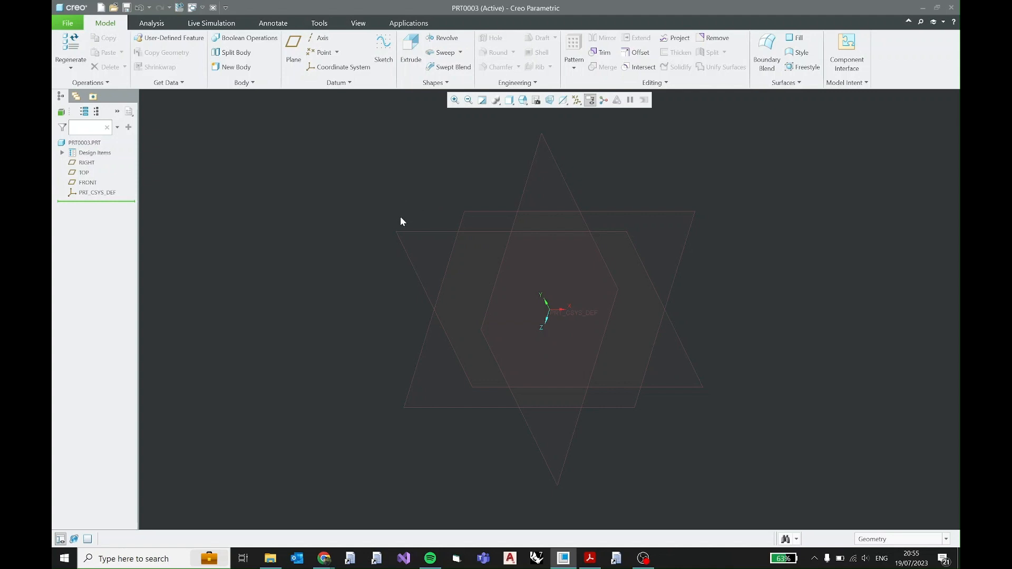
Step: Start a sketch on the FRONT datum plane and orient the view parallel to the sketch plane
click(88, 183)
click(84, 172)
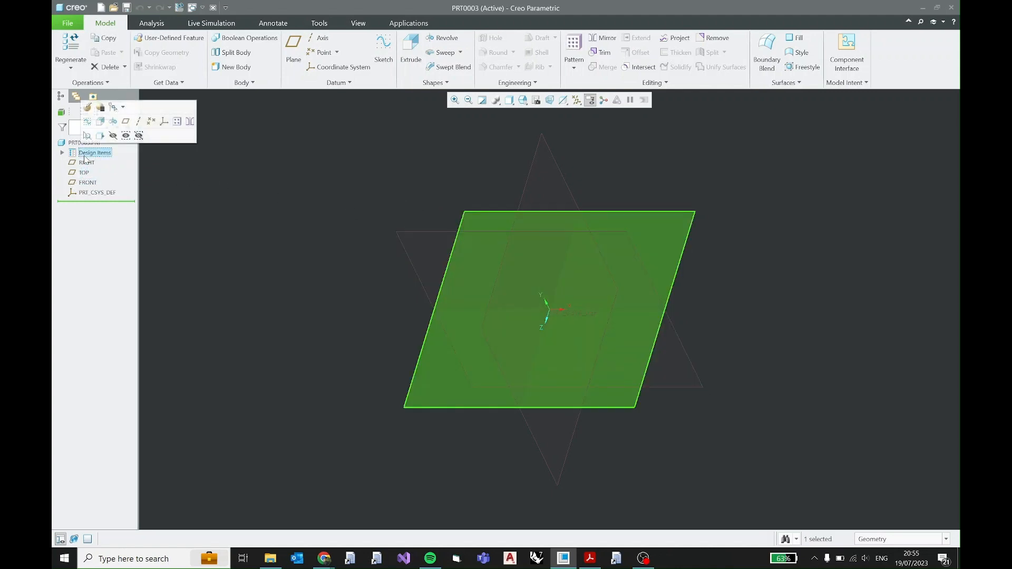
double_click(85, 156)
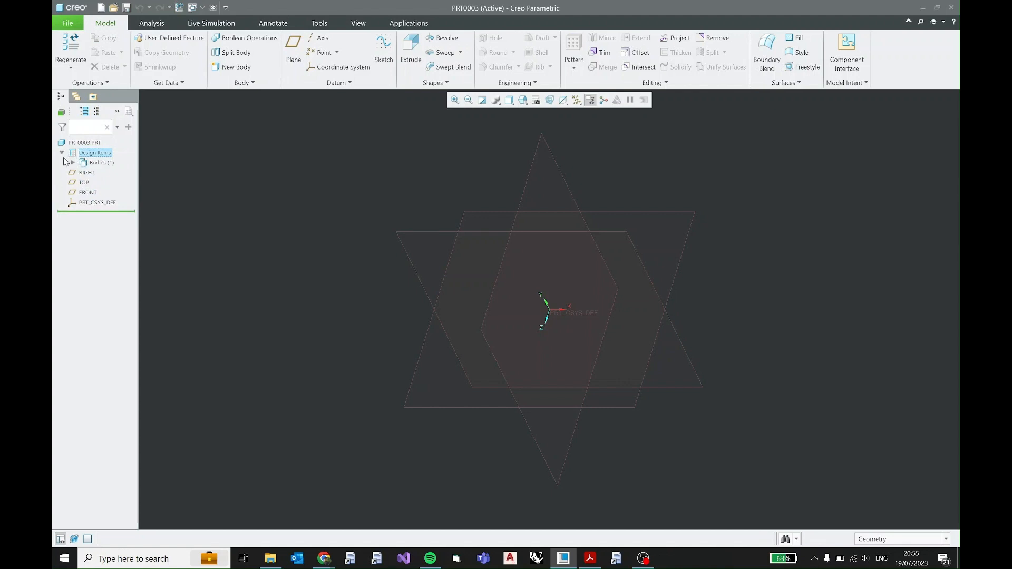
click(62, 152)
click(87, 162)
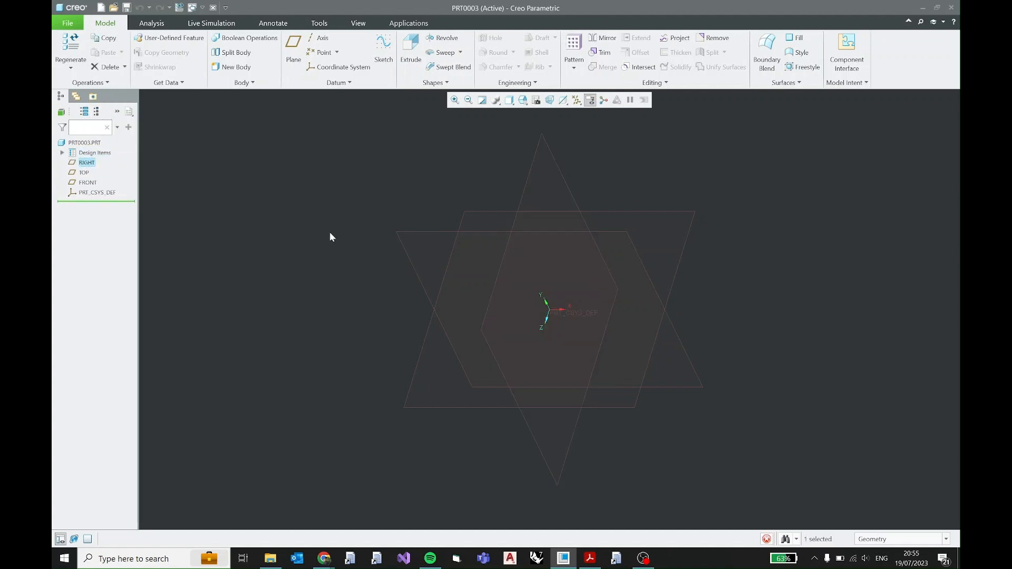
click(440, 236)
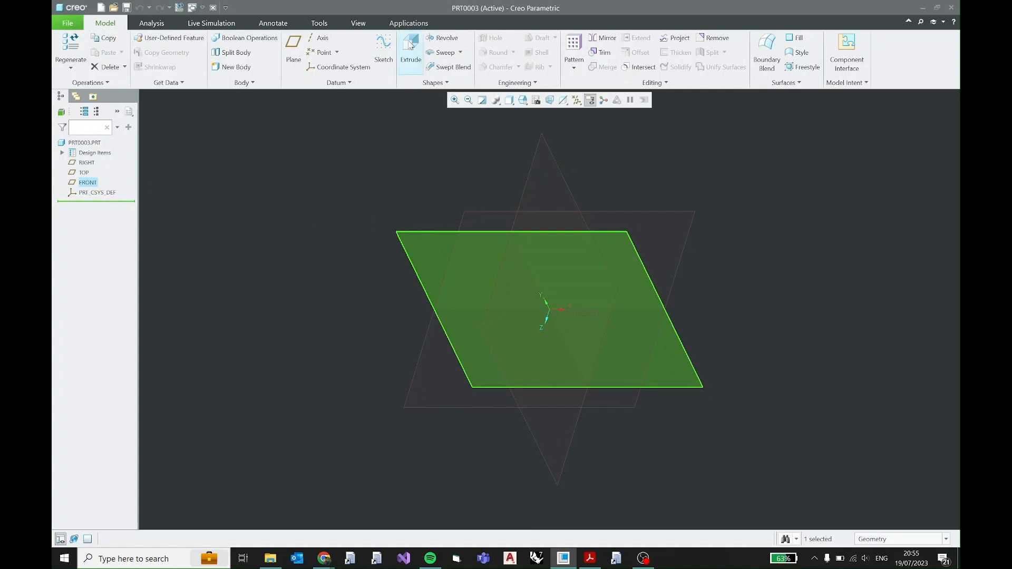
click(385, 52)
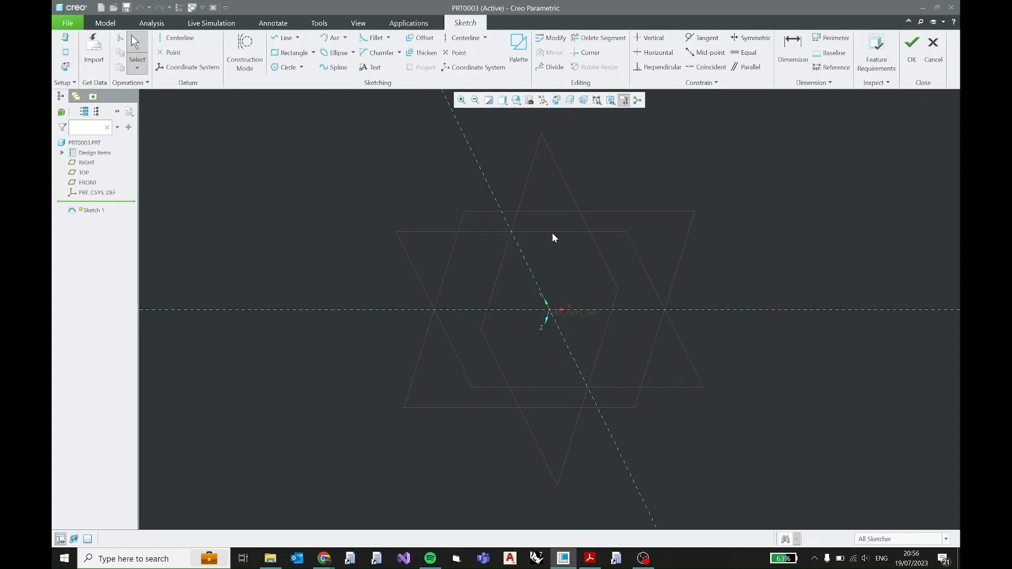
click(557, 101)
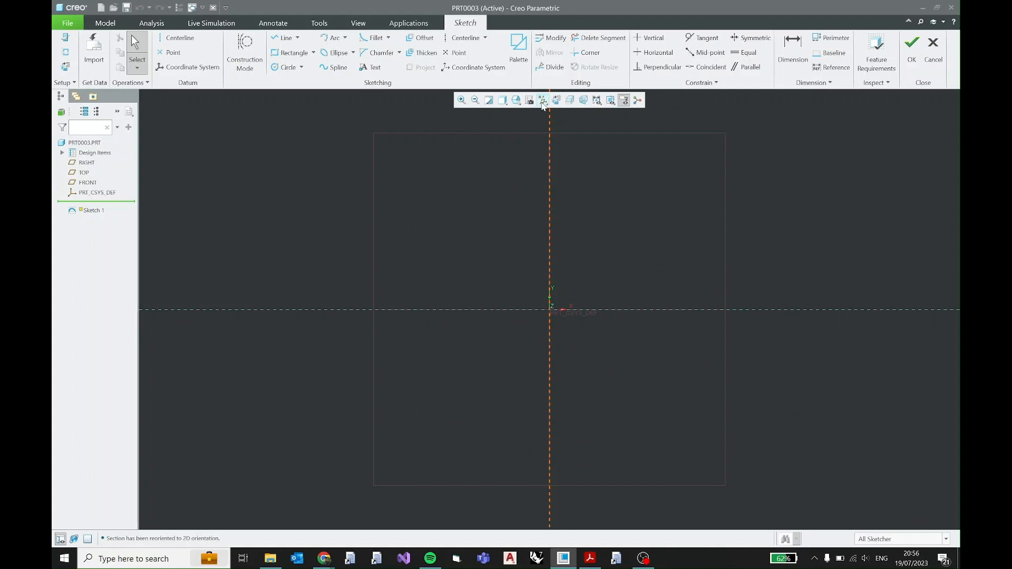
Step: Hide the datum planes and coordinate systems in the sketch view
click(542, 100)
click(542, 160)
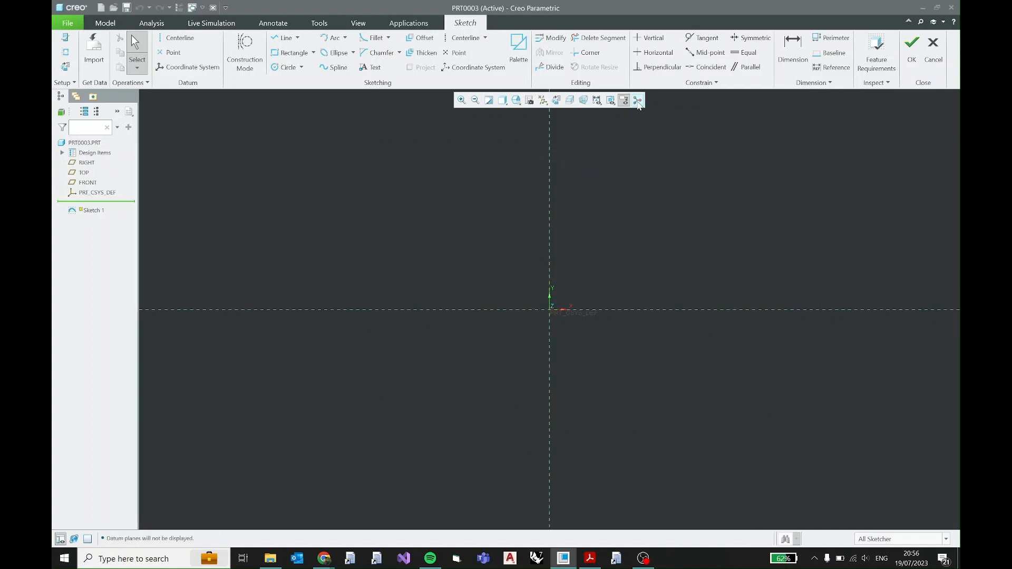
click(597, 100)
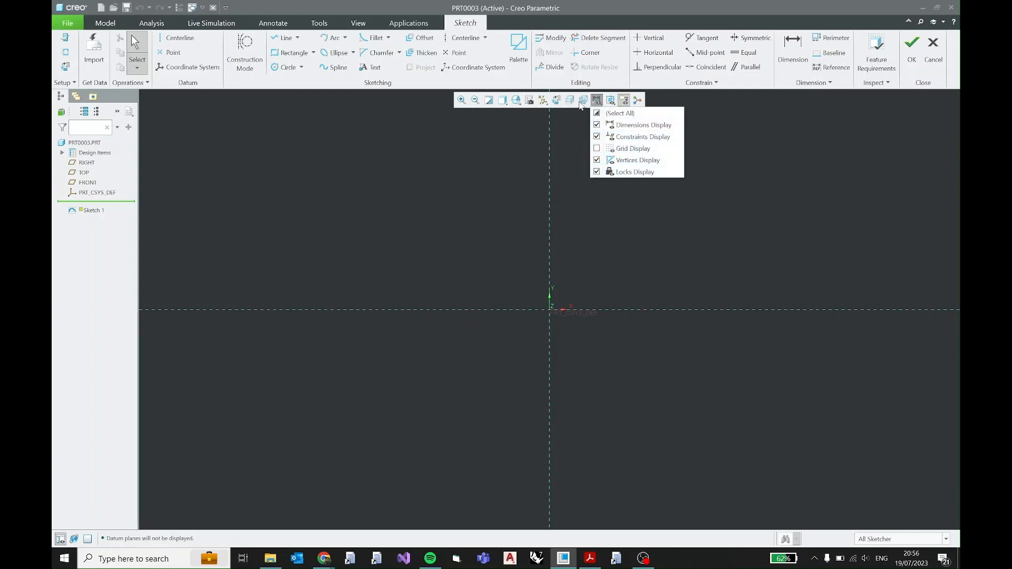
click(543, 100)
click(543, 100)
click(543, 148)
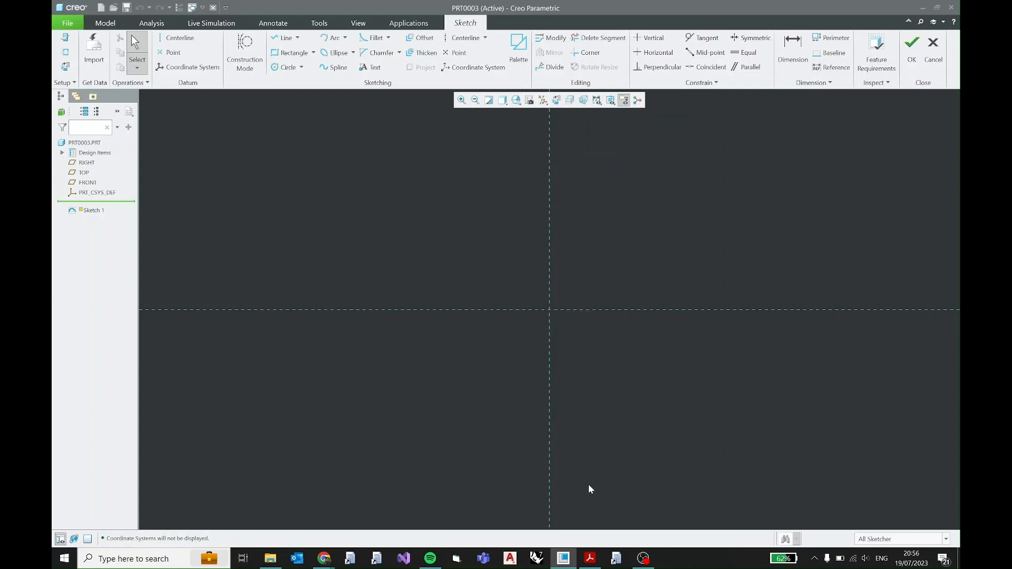
Step: Check the PDF drawing, then draw a horizontal datum centerline along the sketch's horizontal reference
click(590, 558)
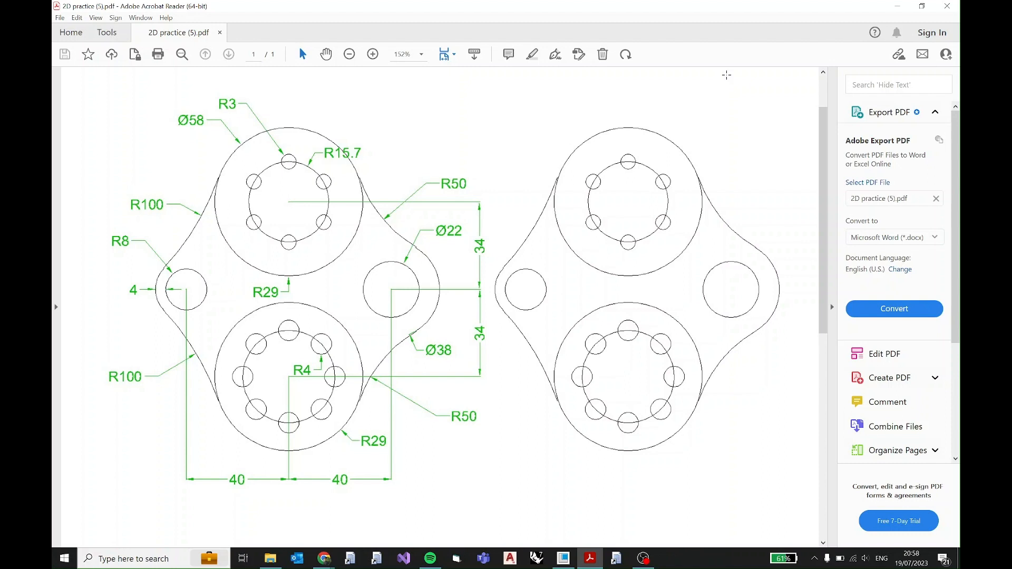
click(901, 7)
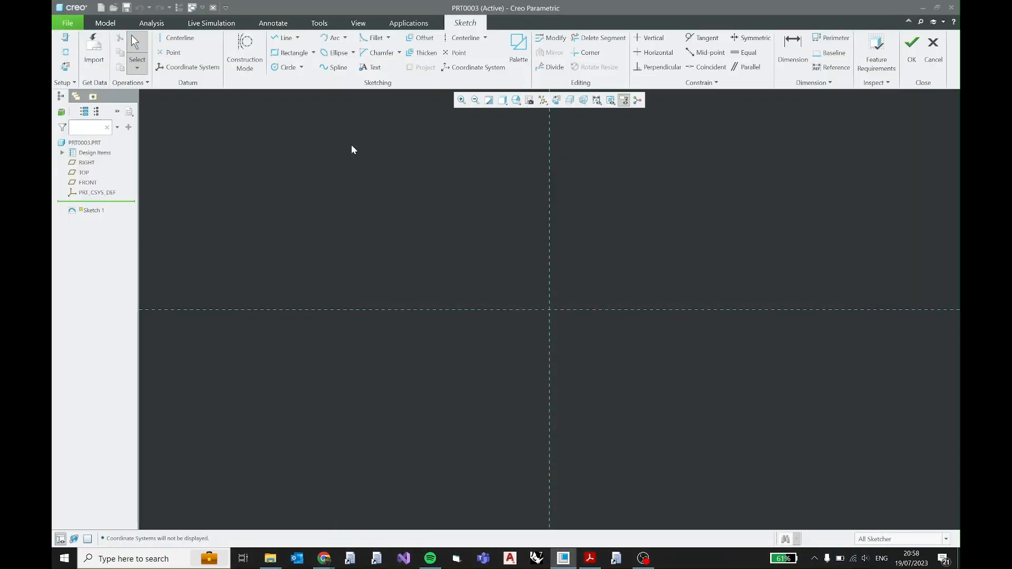
click(177, 37)
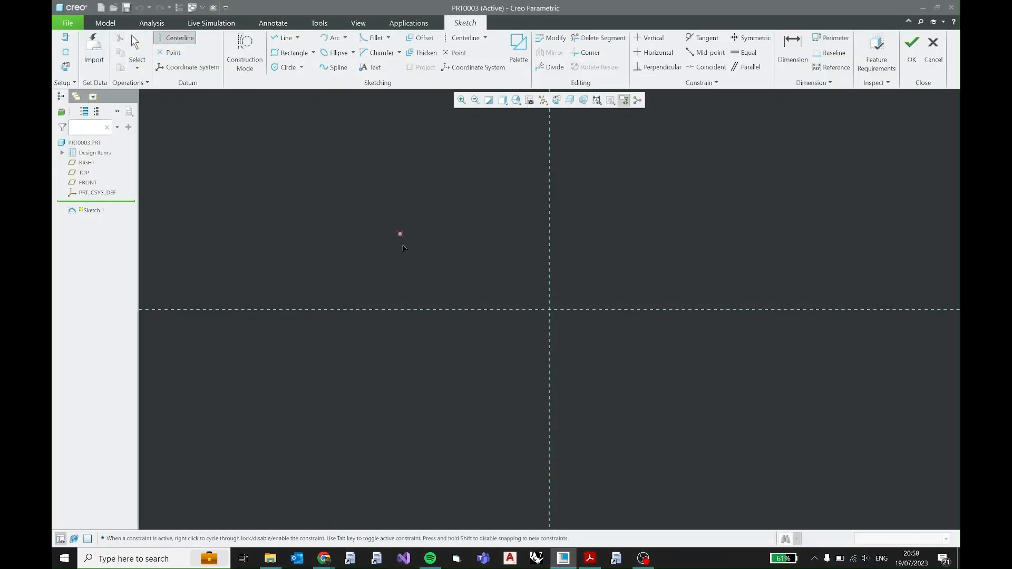
click(381, 311)
click(490, 311)
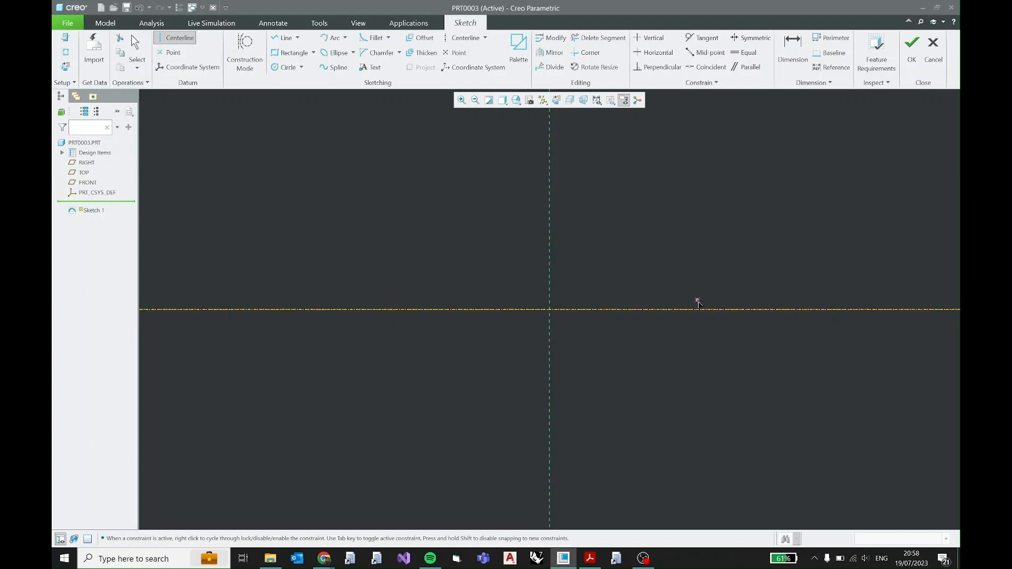
middle_click(704, 296)
shift+middle_drag(682, 283, 601, 298)
Step: Examine the upper circles' dimensions and positions in the PDF drawing, and return to the Creo sketch
click(590, 559)
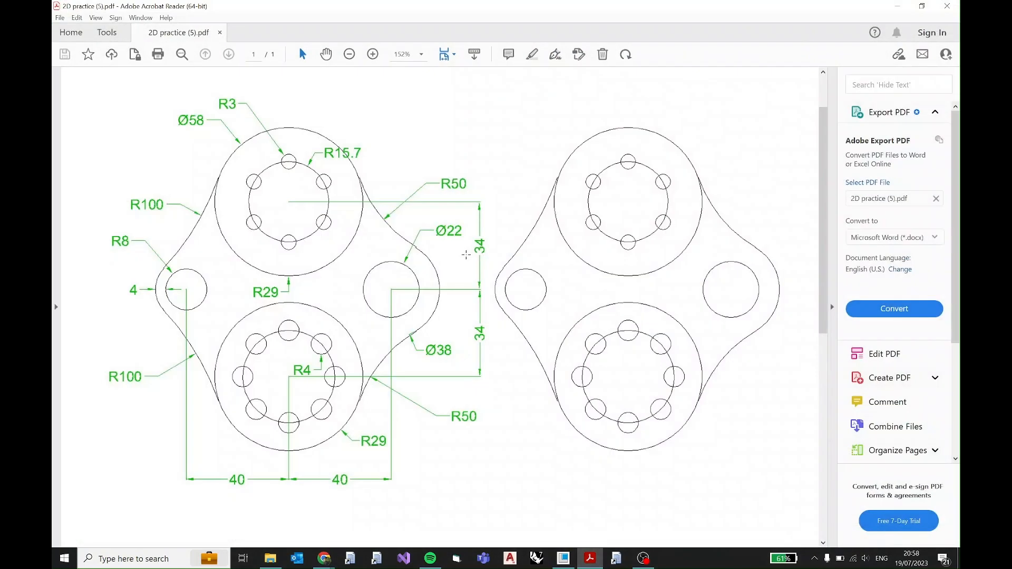
click(896, 6)
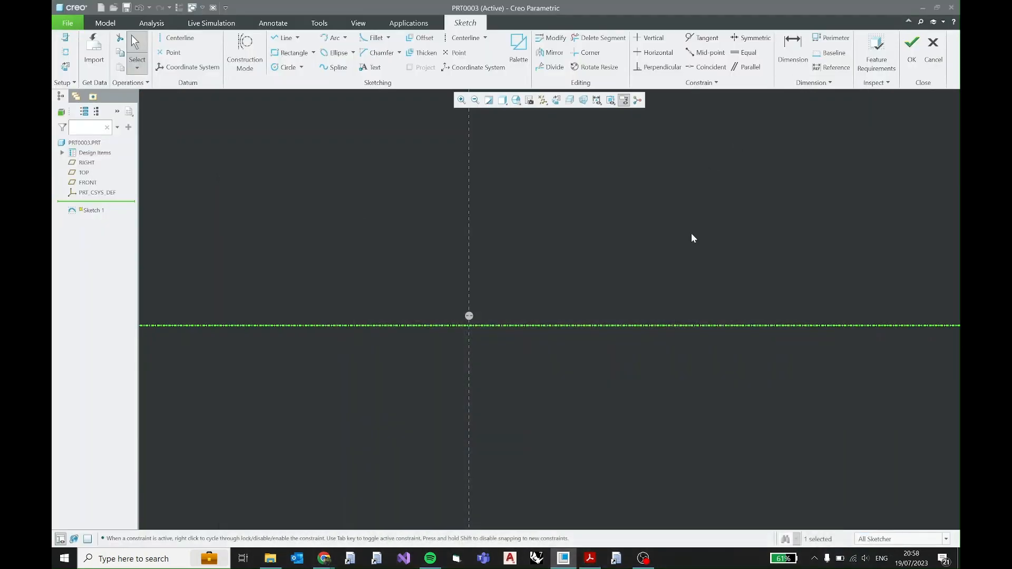
click(590, 559)
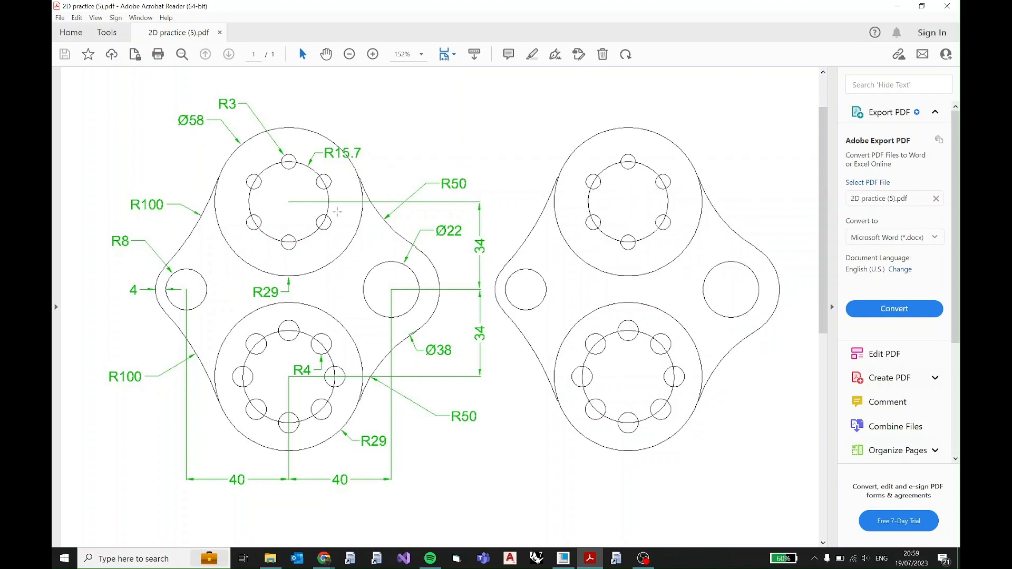
click(897, 8)
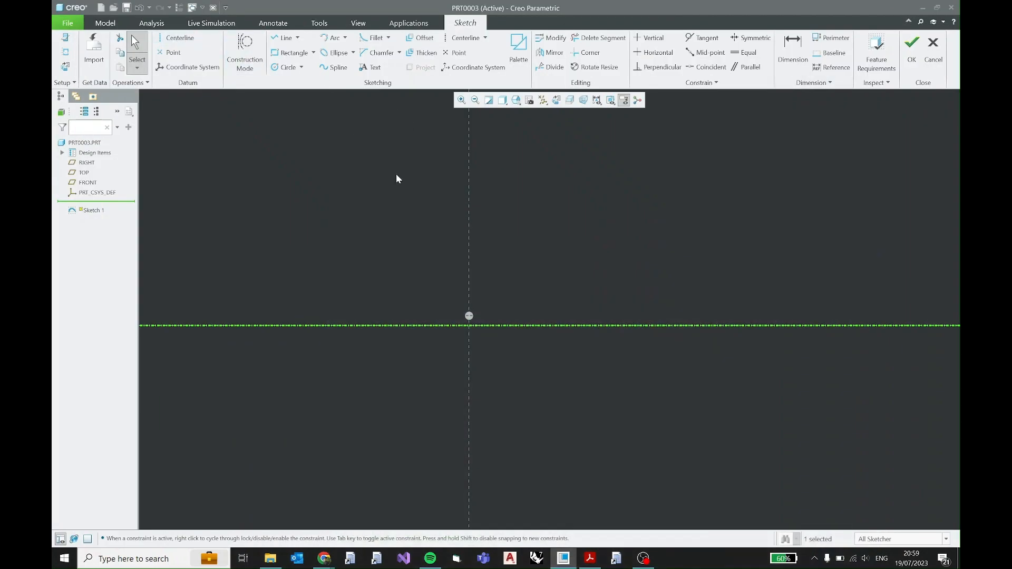
Step: Draw two concentric circles, about 194 and 128 in diameter, centred on the vertical reference about 278 above the centerline
middle_drag(396, 179, 363, 235)
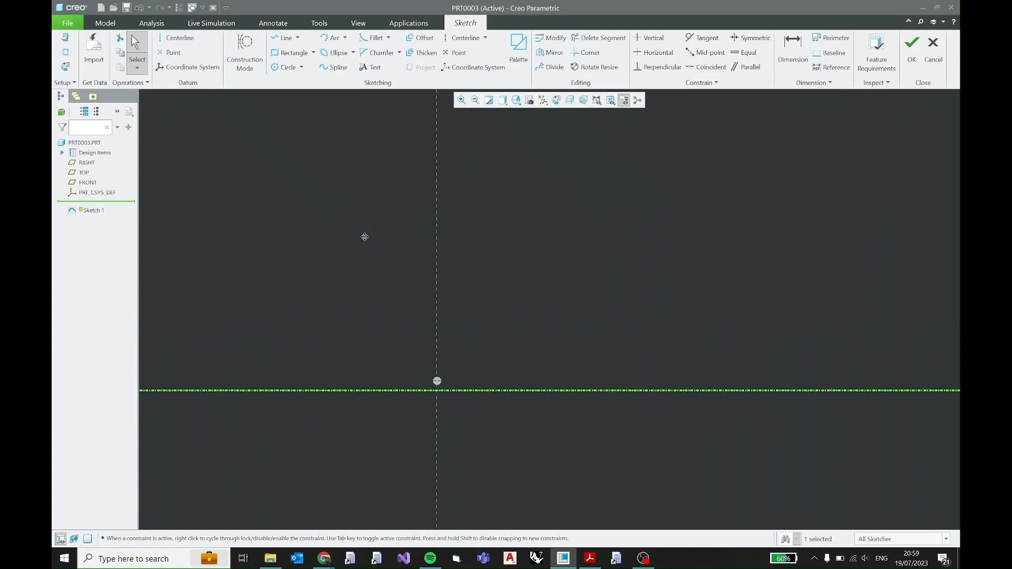
click(286, 73)
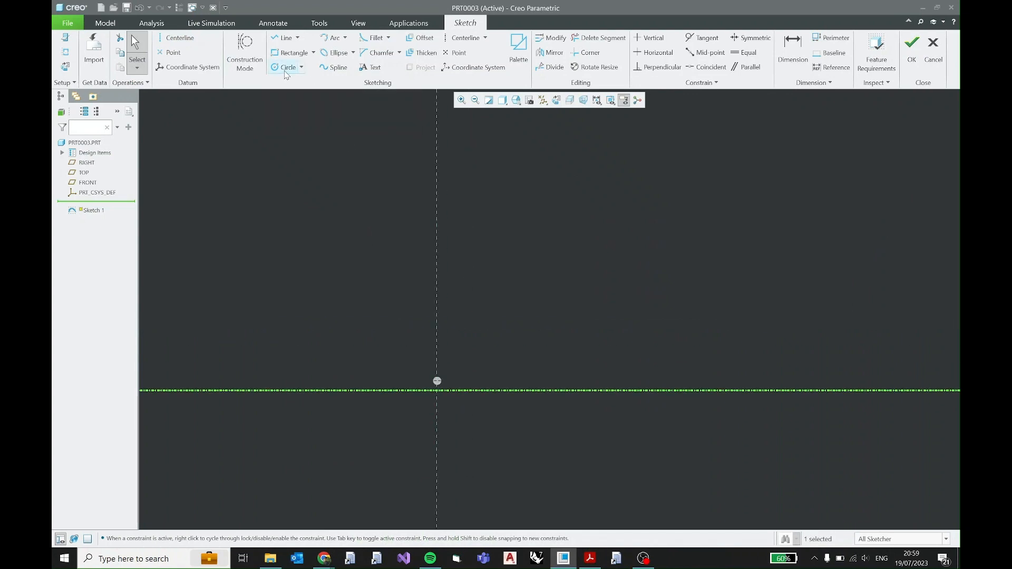
click(437, 198)
click(477, 174)
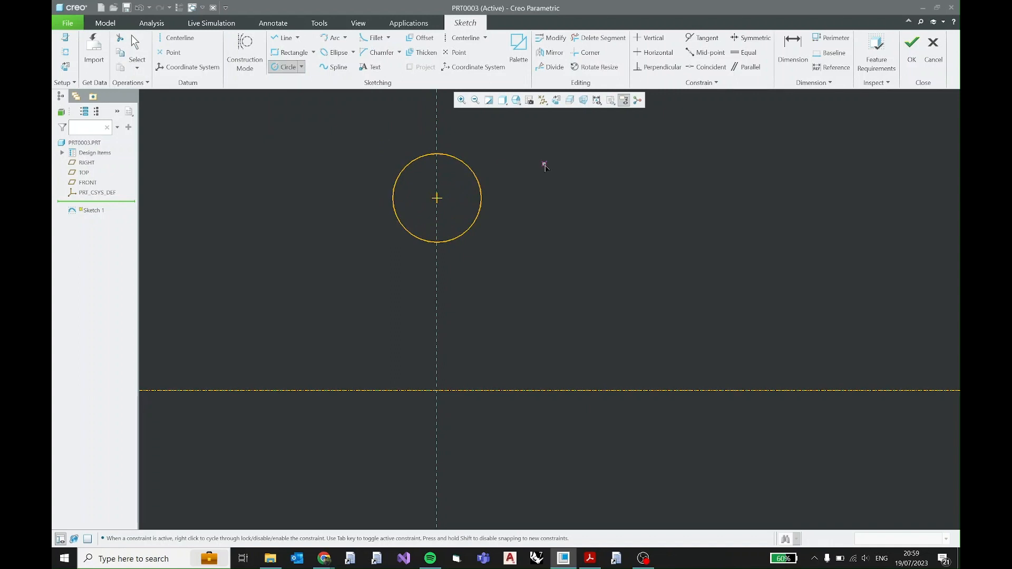
click(437, 198)
click(459, 181)
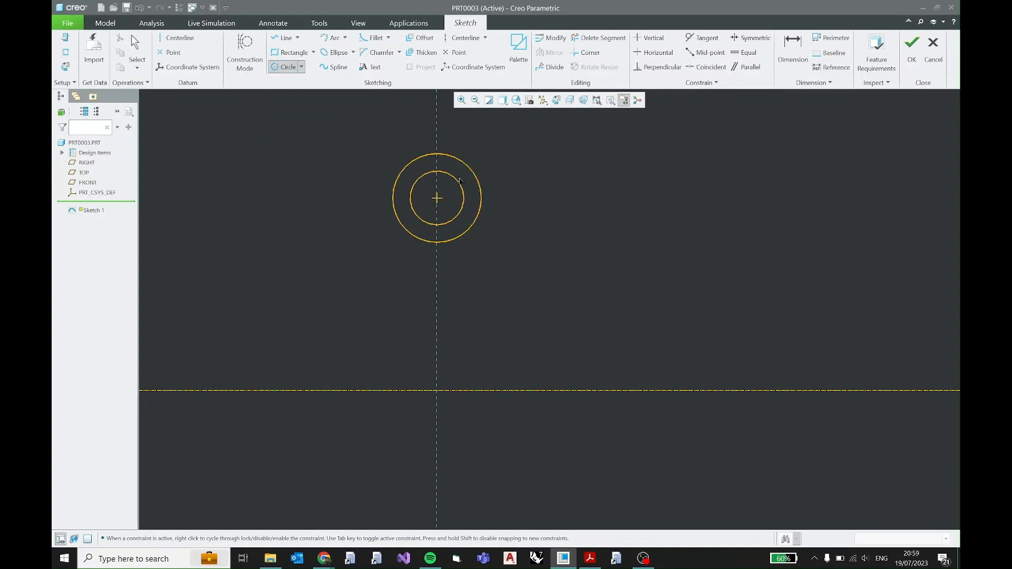
click(497, 169)
middle_click(515, 155)
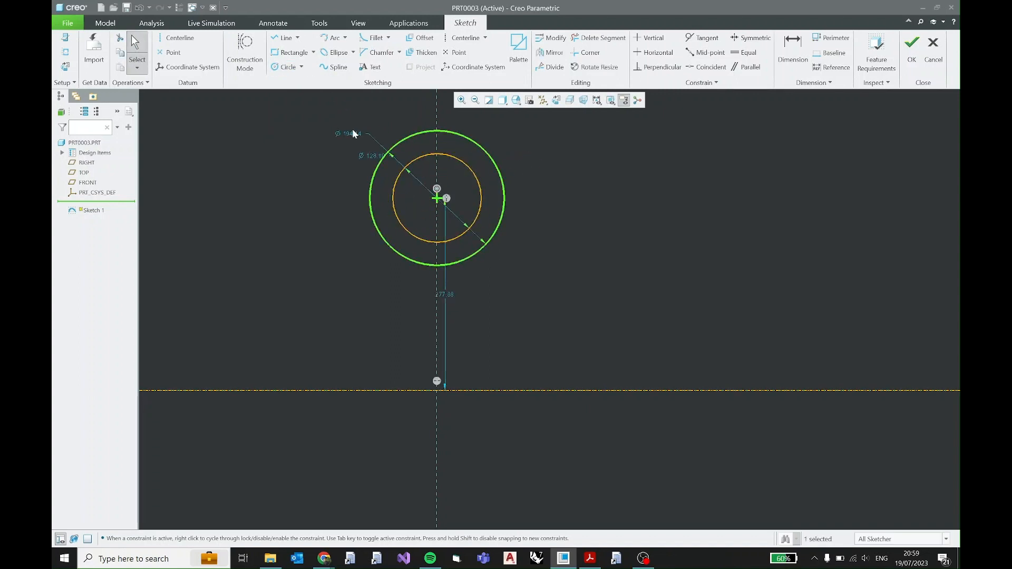
Step: Move the outer circle's diameter dimension clear of the circles, check the PDF drawing, and set the diameter to 58
drag(347, 134, 555, 168)
click(590, 558)
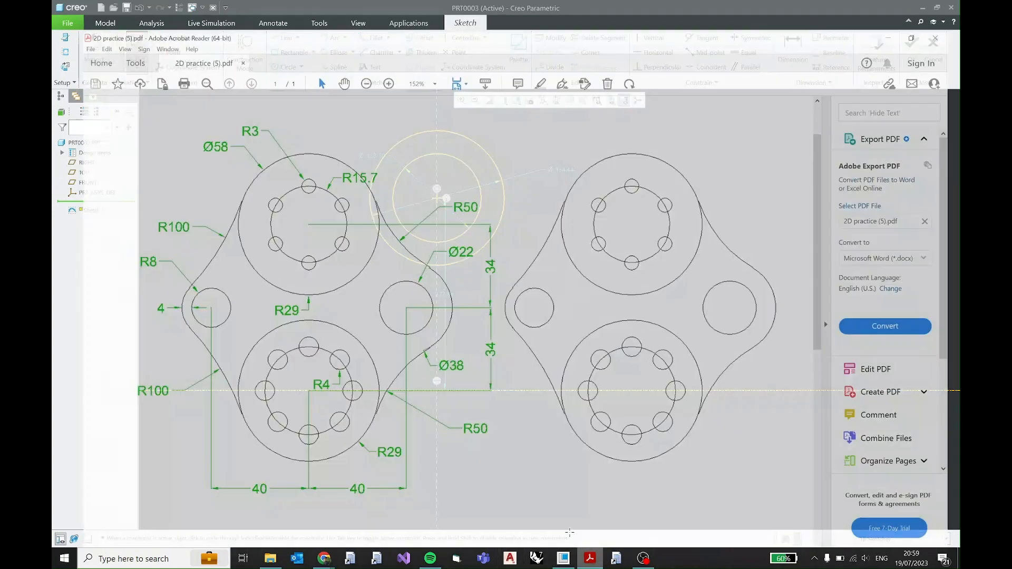
click(563, 558)
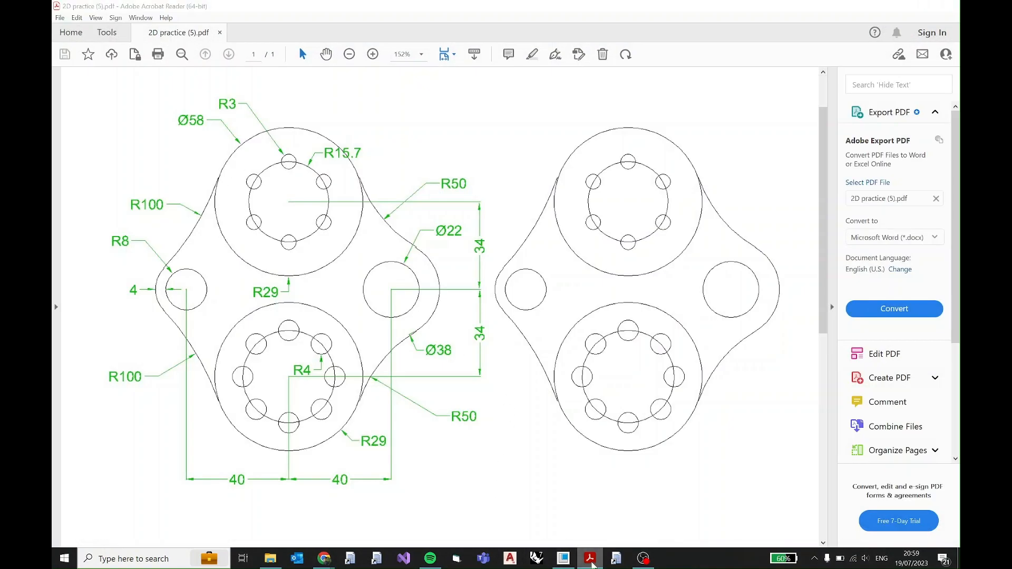
click(559, 170)
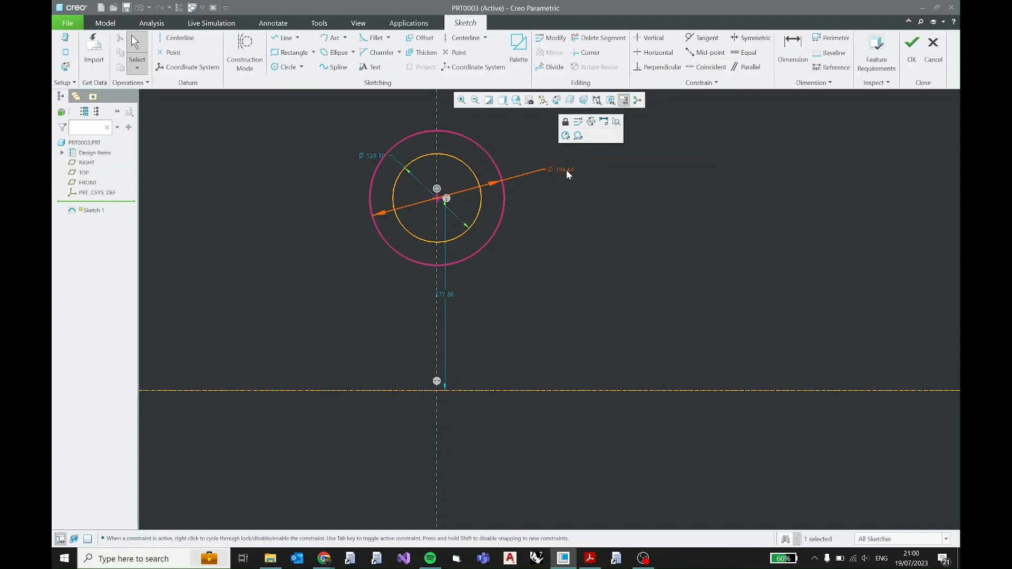
double_click(565, 169)
text(58)
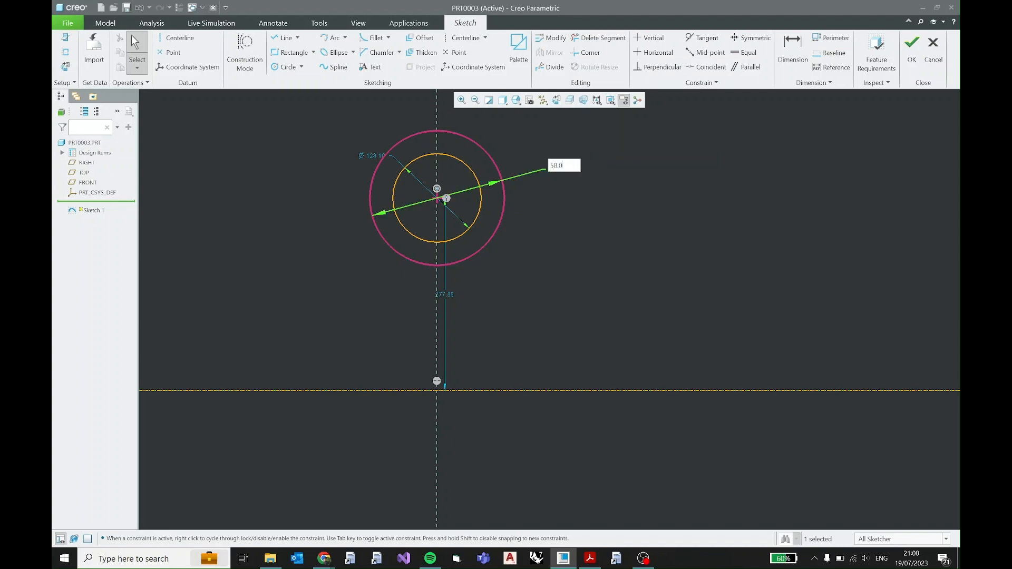
text(.0)
key(Return)
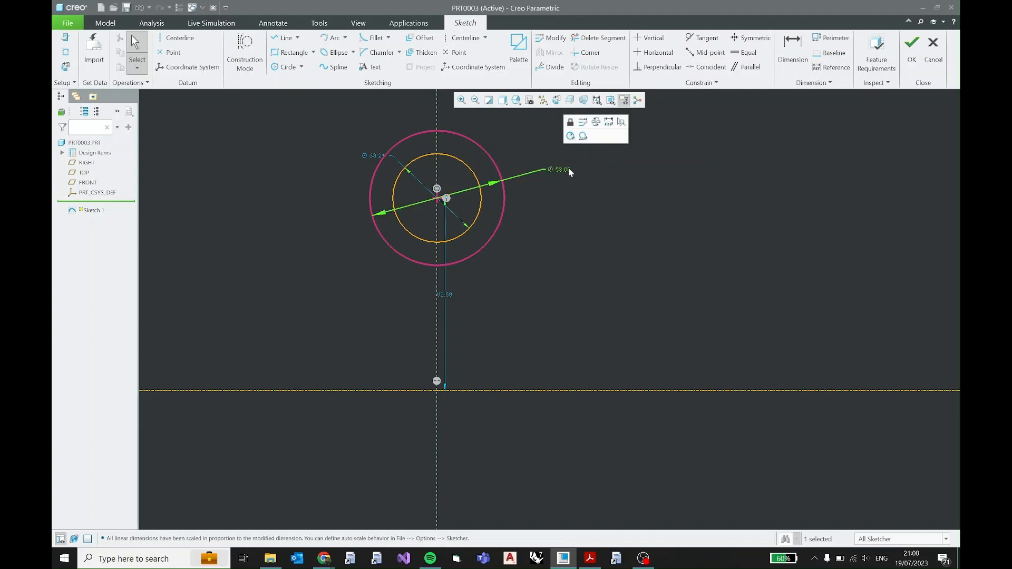
click(559, 190)
Step: Convert the inner circle's dimension to a radius of 15.7, and move the vertical centre-distance dimension clear of the circles
drag(369, 153, 542, 226)
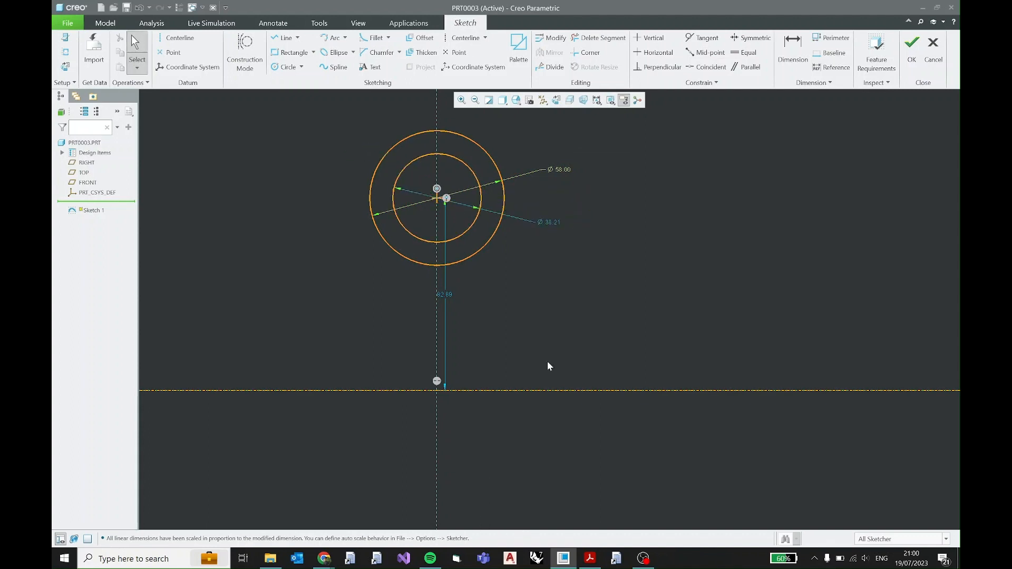
click(552, 225)
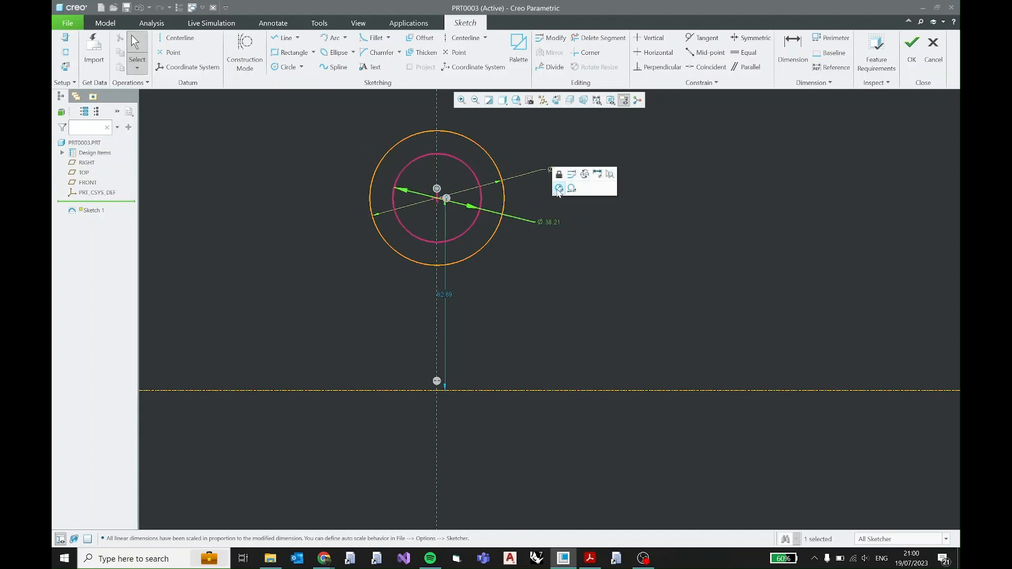
click(558, 188)
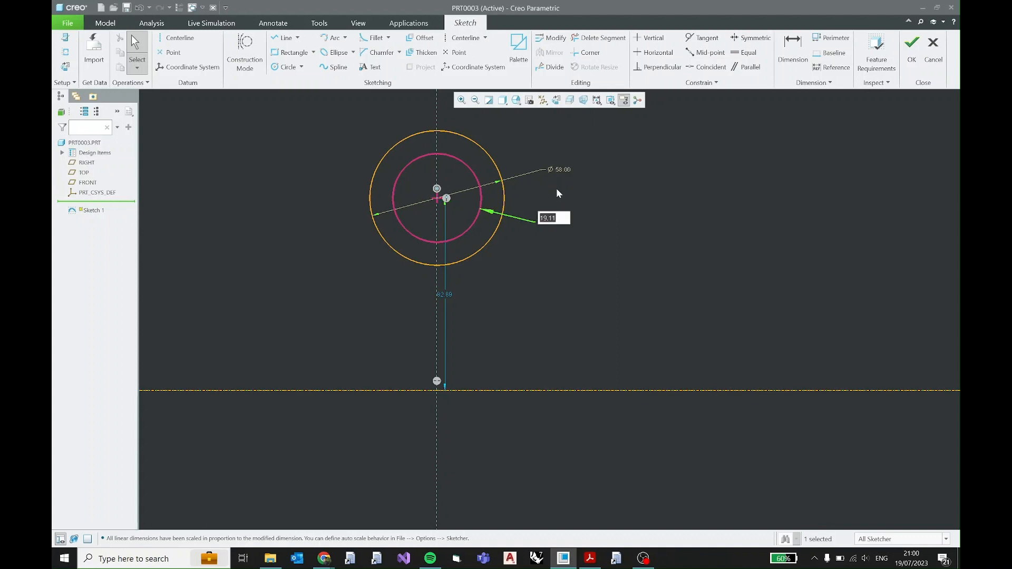
text(15.7)
key(Return)
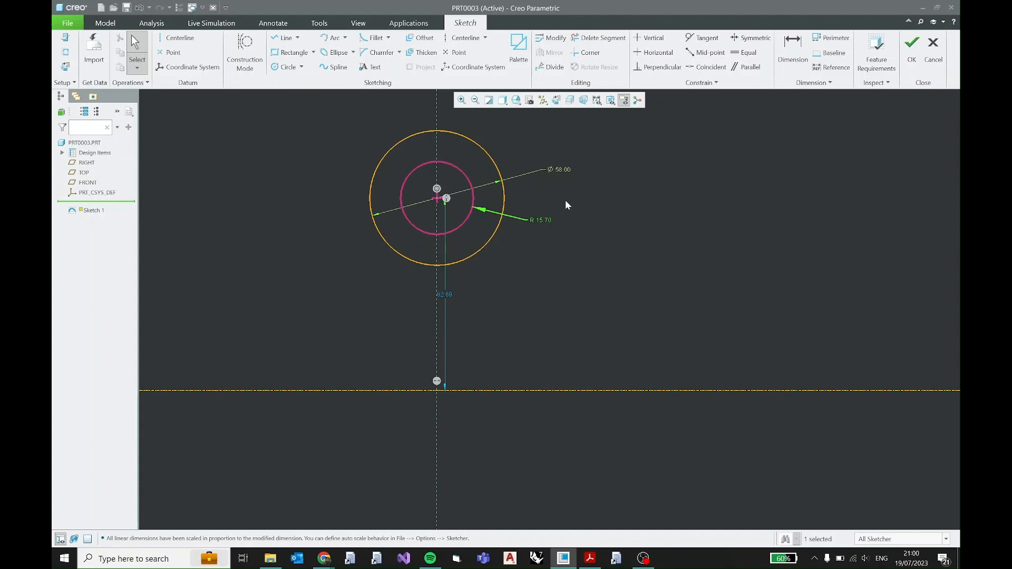
drag(444, 295, 600, 294)
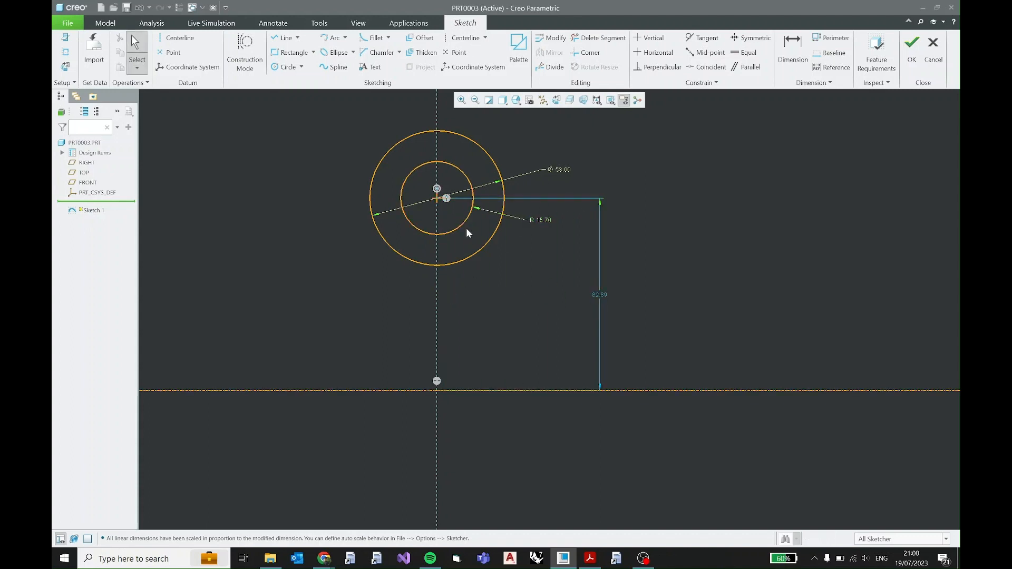
Step: Resize the outer circle freehand, reset its diameter to 58, and lock that dimension
mouse_move(489, 238)
mouse_down()
mouse_move(508, 255)
mouse_move(492, 250)
mouse_move(493, 238)
mouse_up()
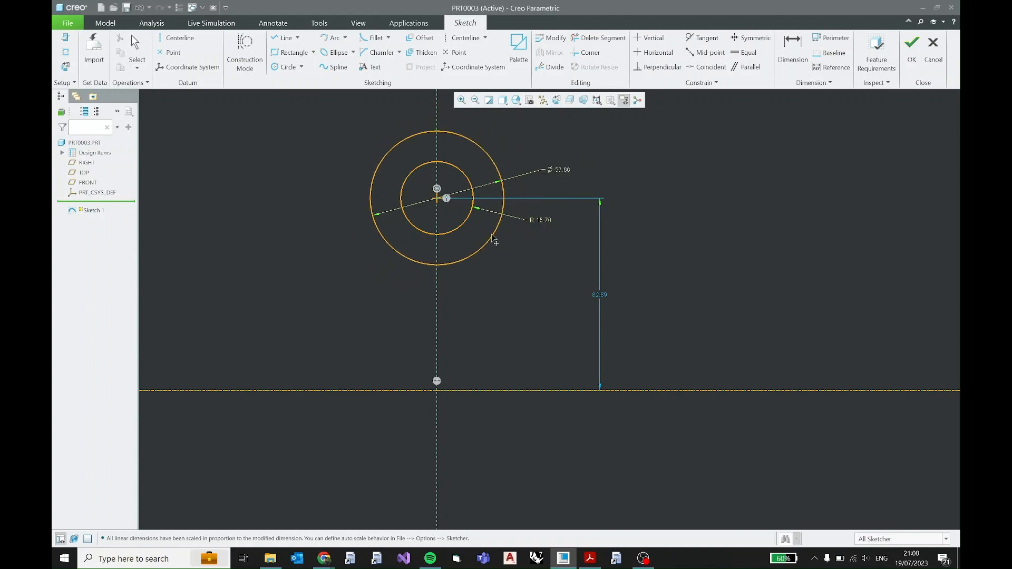
double_click(560, 168)
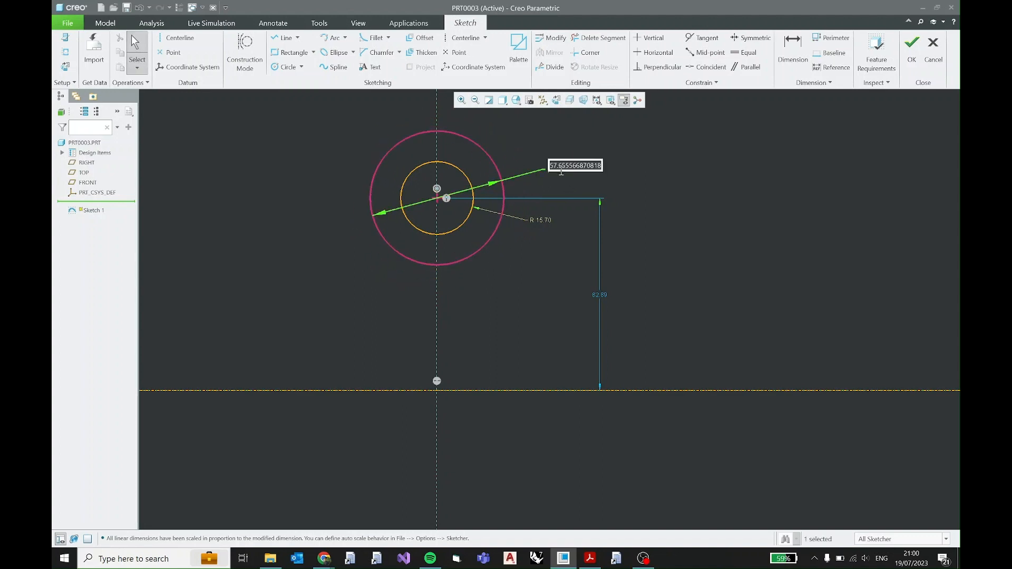
text(58)
key(Return)
click(565, 170)
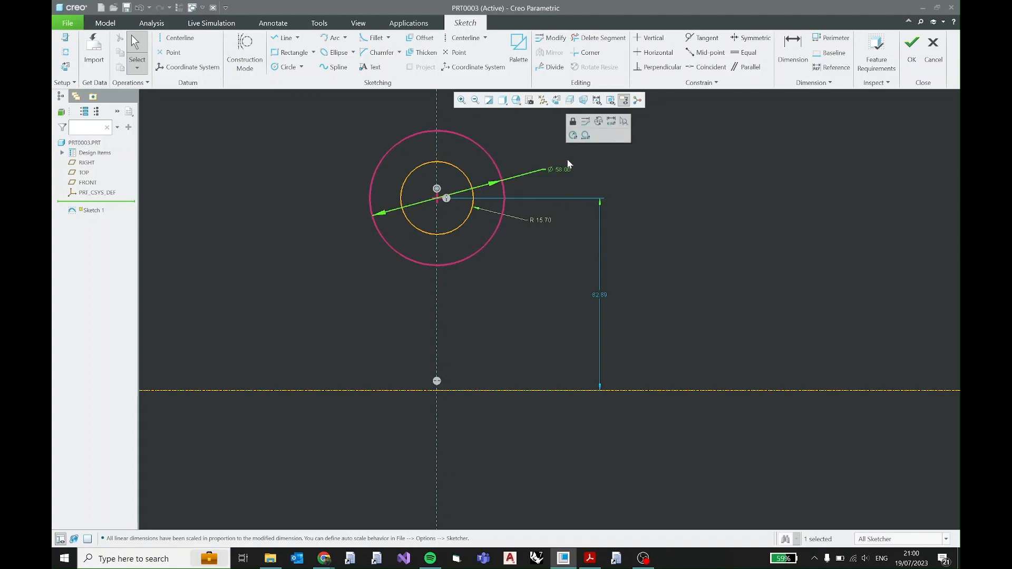
click(572, 123)
Step: Resize the inner circle freehand, reset its radius to 15.7, and lock that dimension
drag(498, 172, 471, 224)
double_click(546, 217)
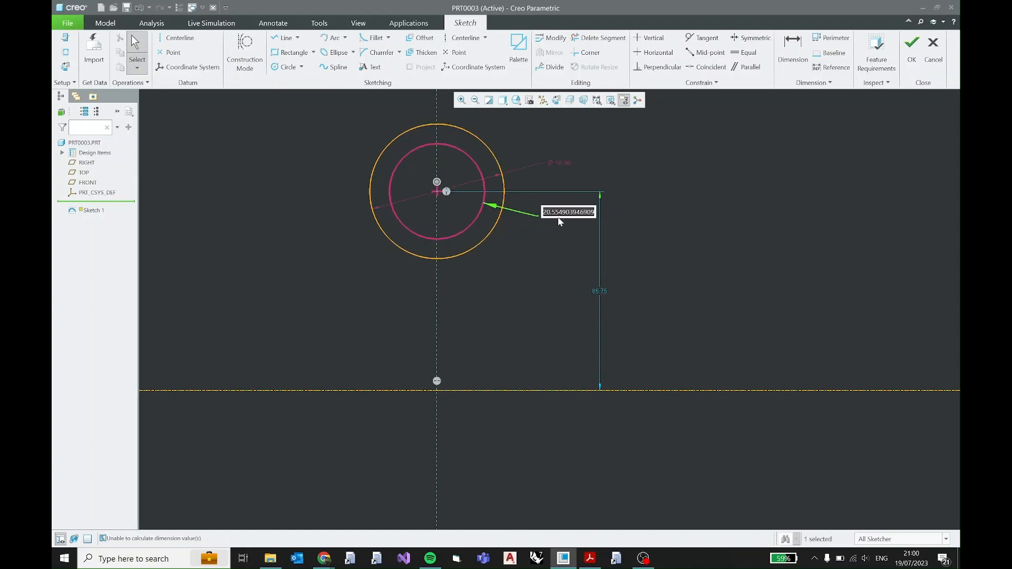
text(15.70)
key(Return)
key(BackSpace)
key(BackSpace)
key(BackSpace)
key(BackSpace)
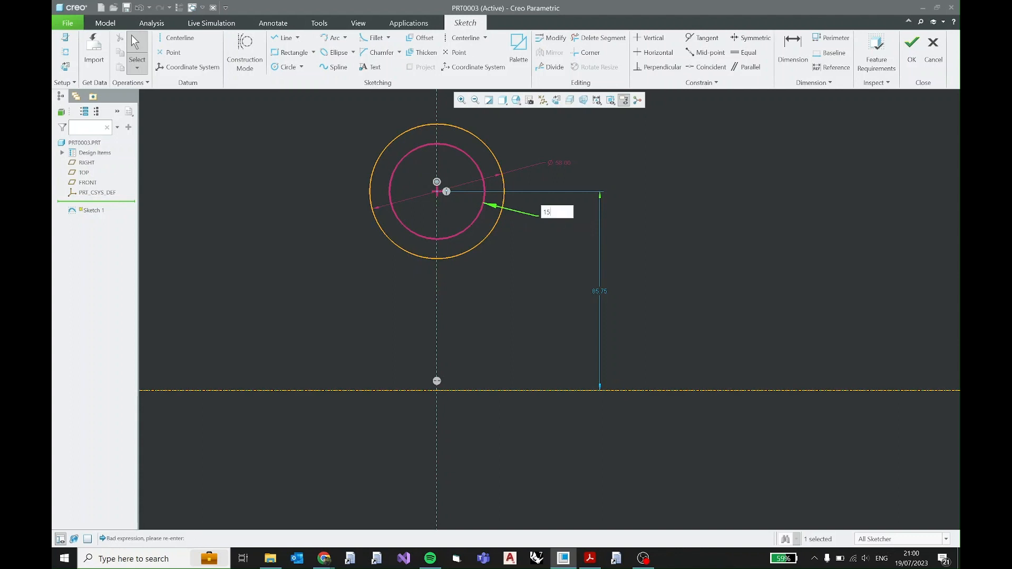
text(.7)
key(Return)
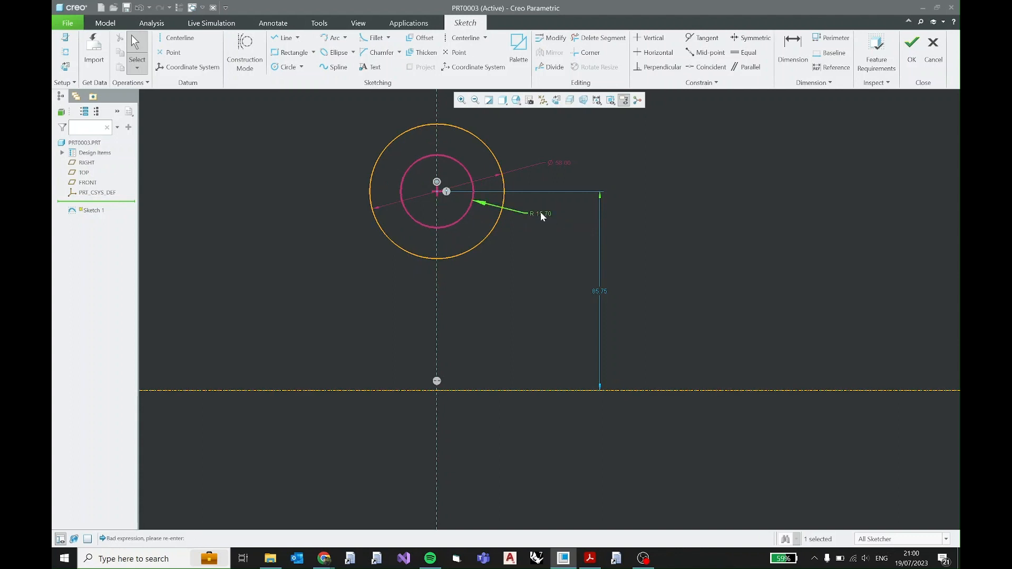
click(555, 170)
click(560, 154)
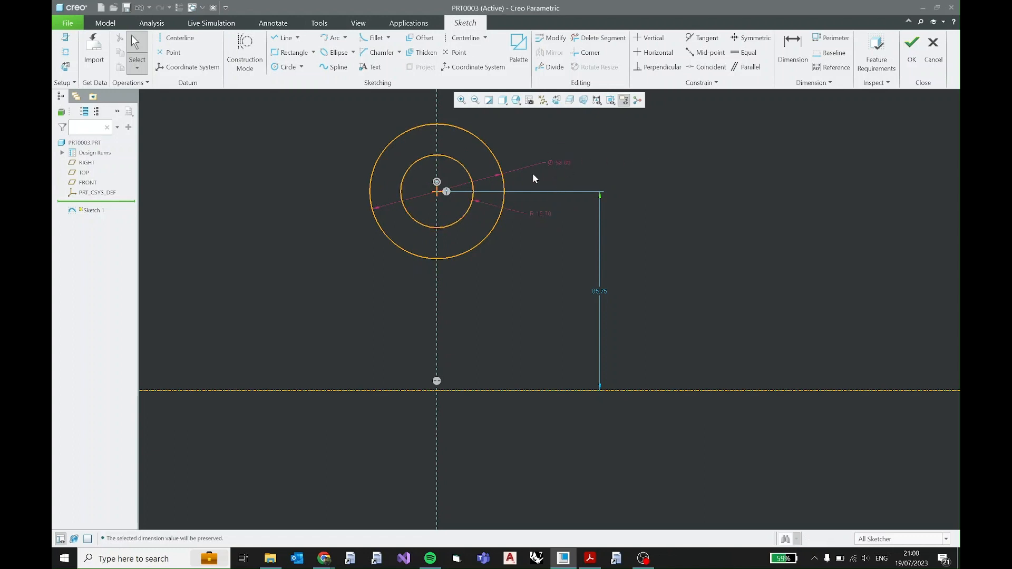
Step: Inspect the concentric circles' constraints and slide their shared centre down the vertical reference to about 81 above the centerline
click(437, 182)
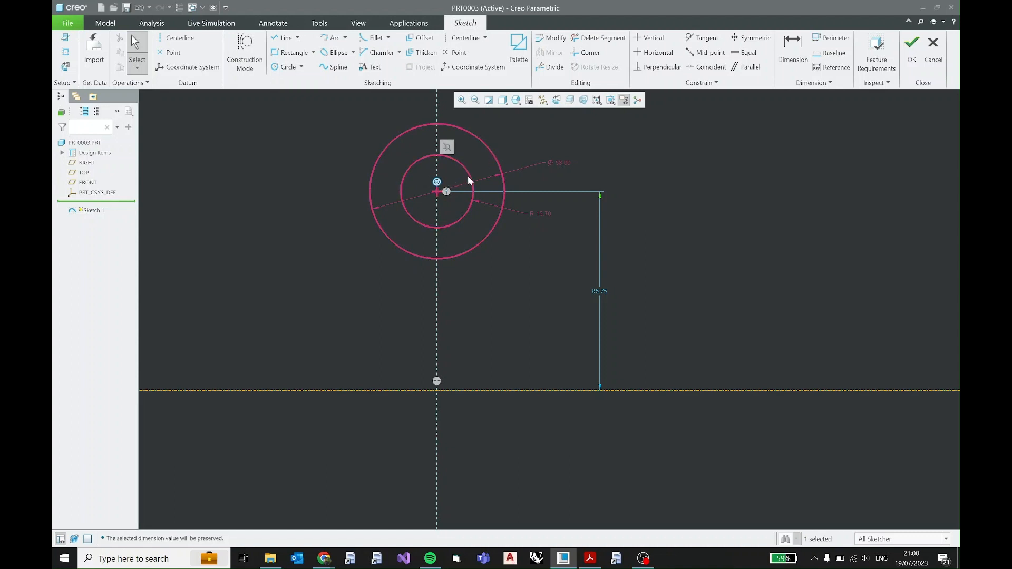
click(446, 192)
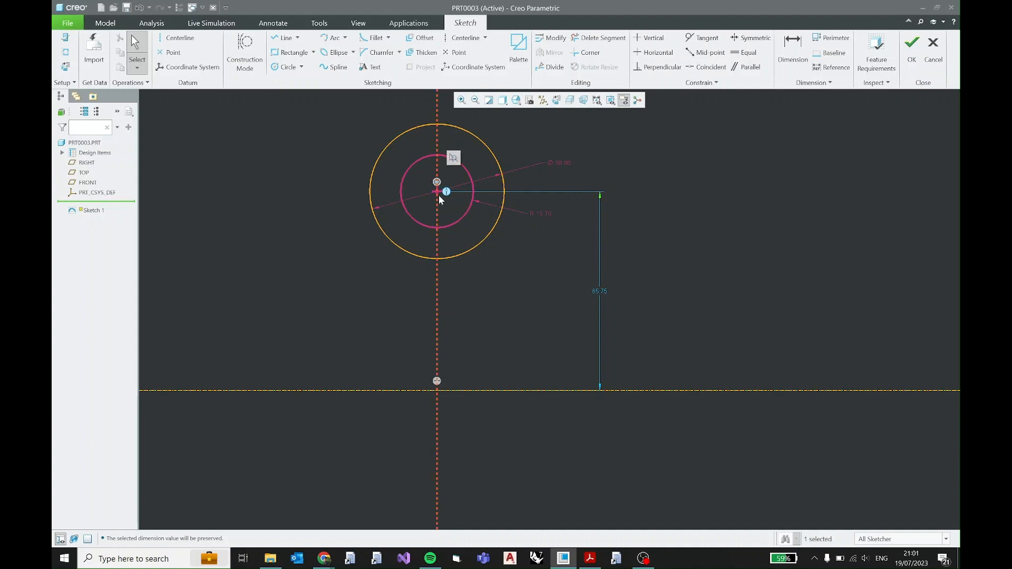
mouse_move(439, 197)
mouse_down()
mouse_move(439, 223)
mouse_move(438, 164)
mouse_move(439, 224)
mouse_move(439, 166)
mouse_move(438, 203)
mouse_up()
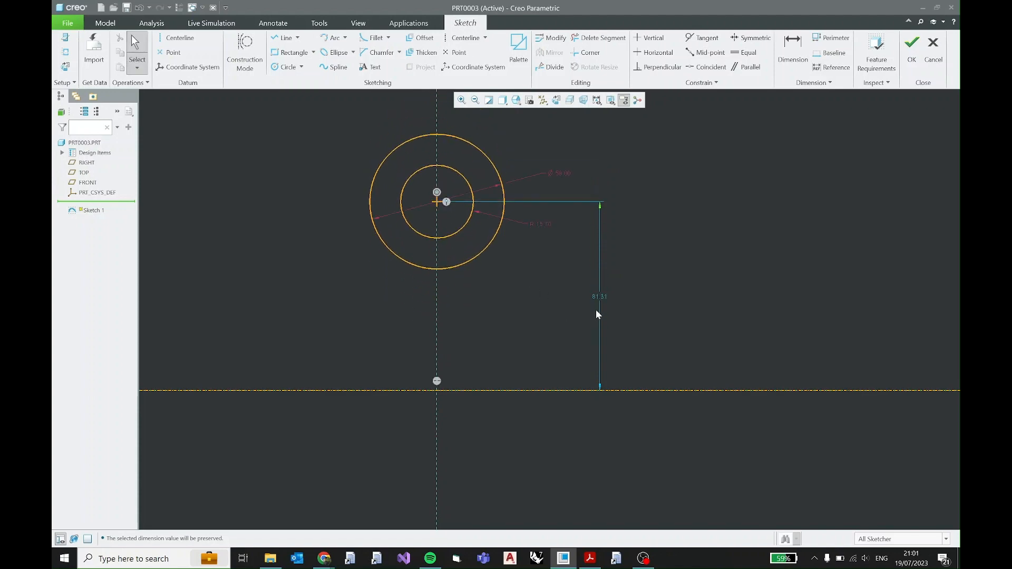
Step: Check the centre spacing in the PDF drawing, set the circles' height above the centerline to 34, and lock it
double_click(598, 297)
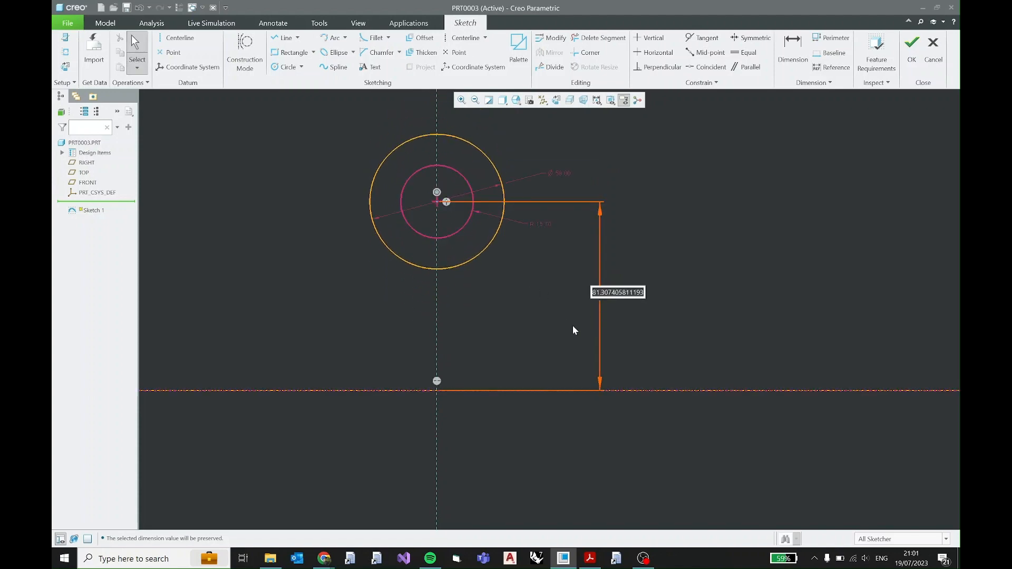
click(589, 558)
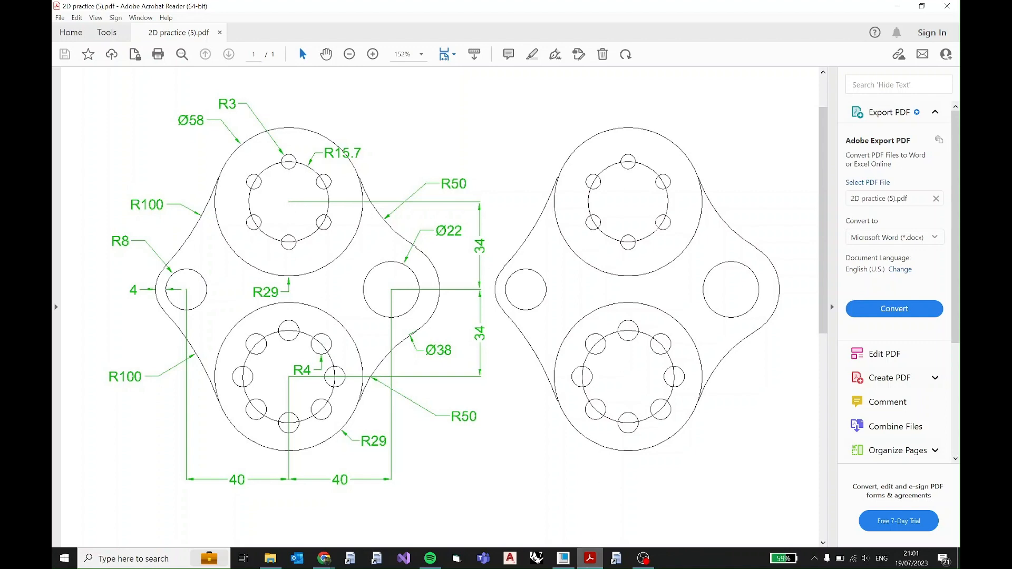
click(563, 558)
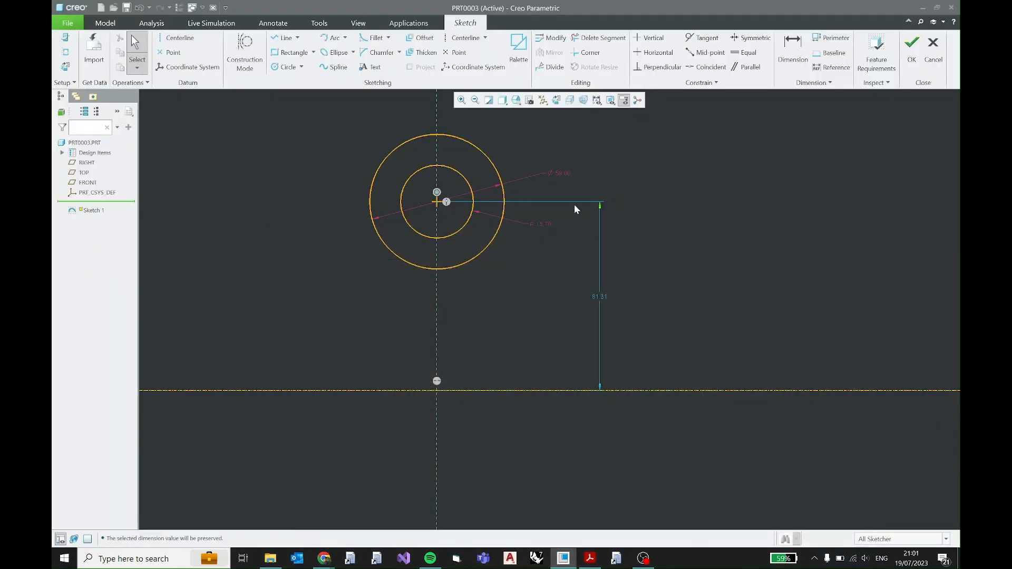
double_click(601, 298)
text(3)
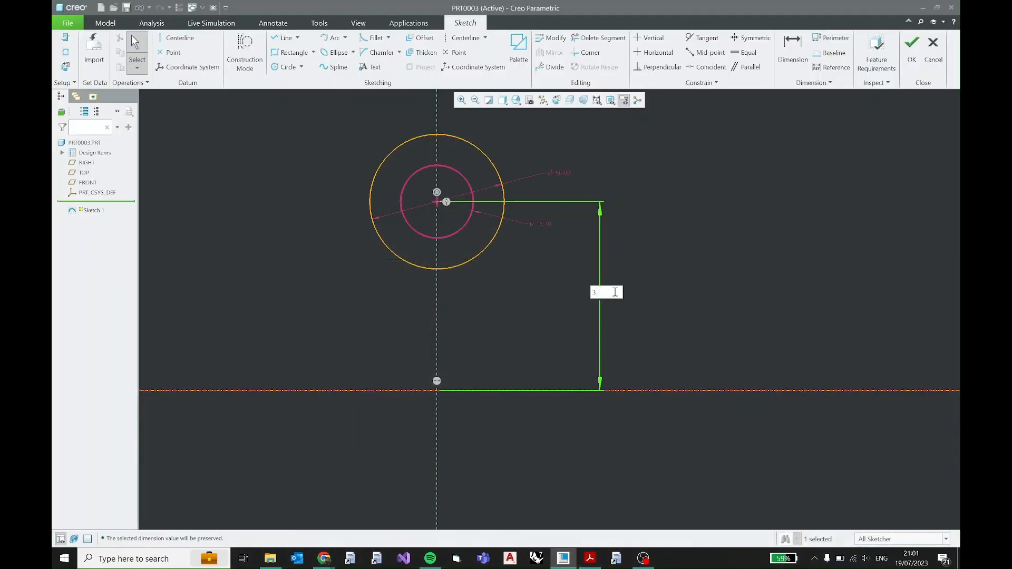
text(4)
key(Return)
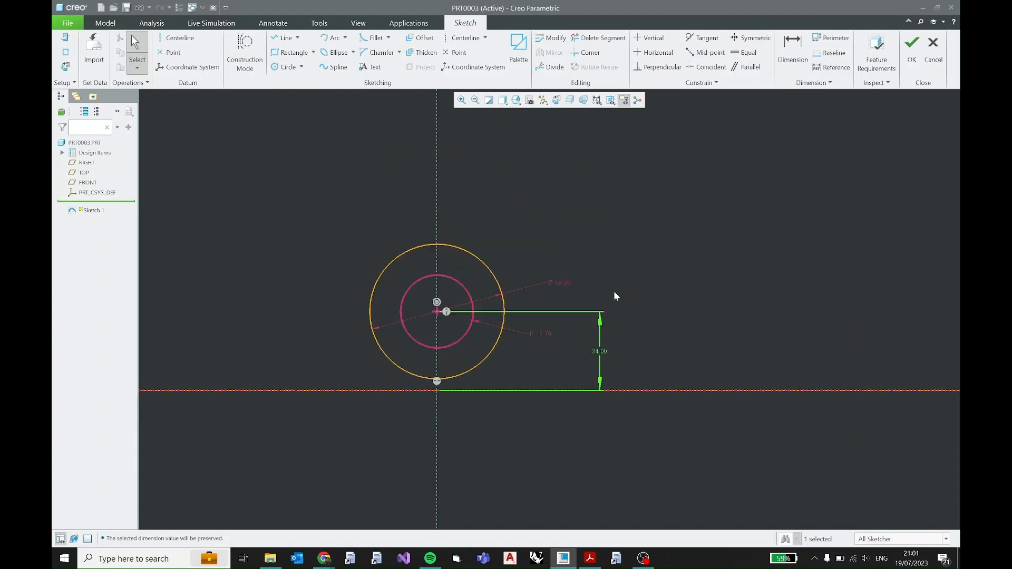
click(599, 352)
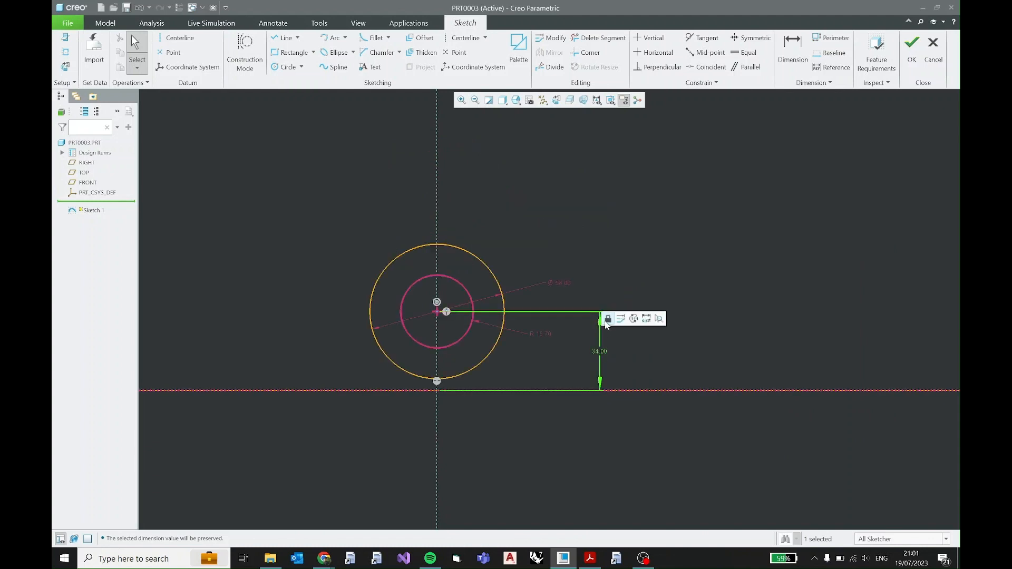
click(608, 325)
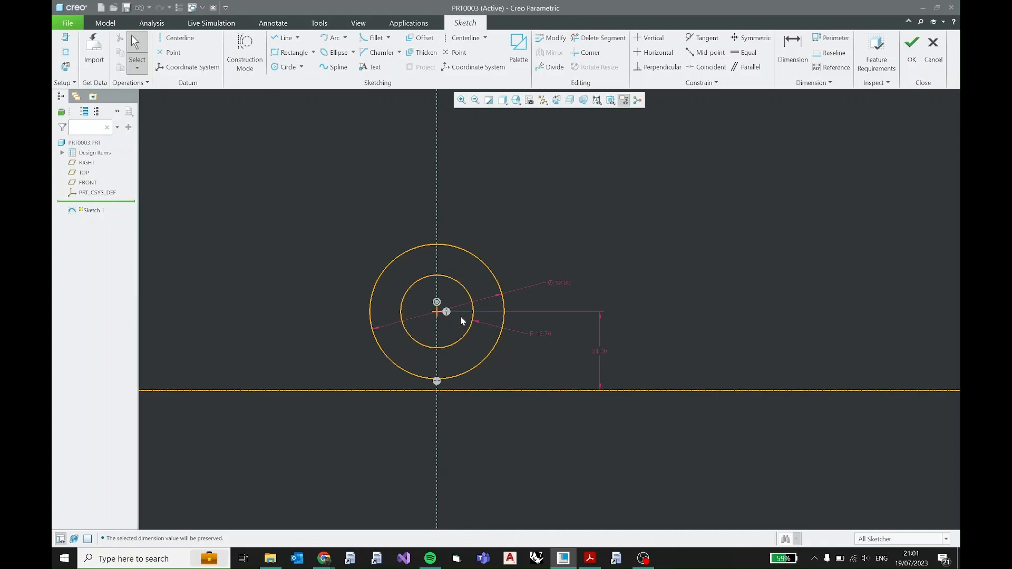
drag(436, 311, 452, 308)
Step: Examine the side circles' sizes and centre distances in the PDF drawing, and return to the Creo sketch
click(590, 558)
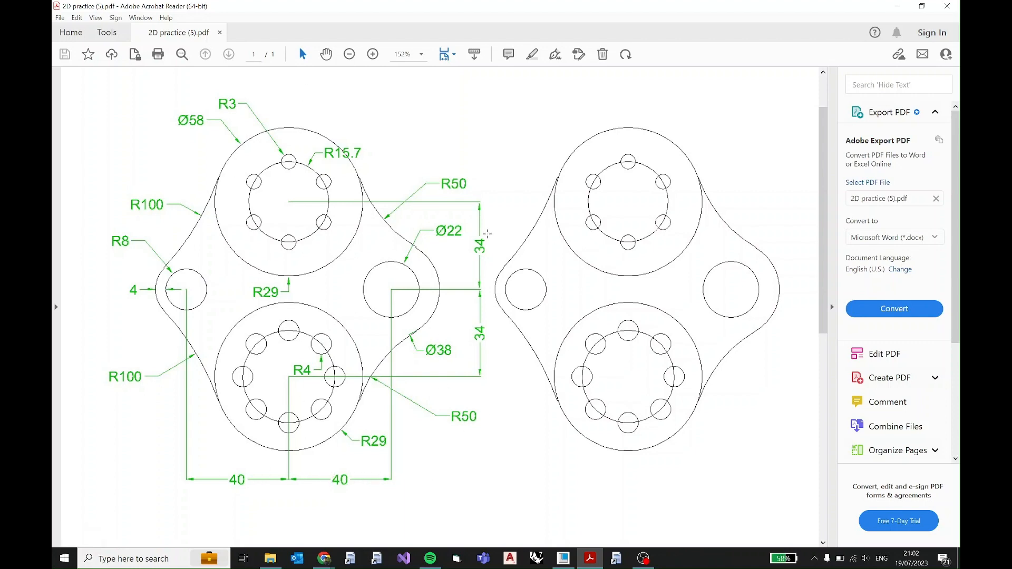
scroll(540, 255, up, 3)
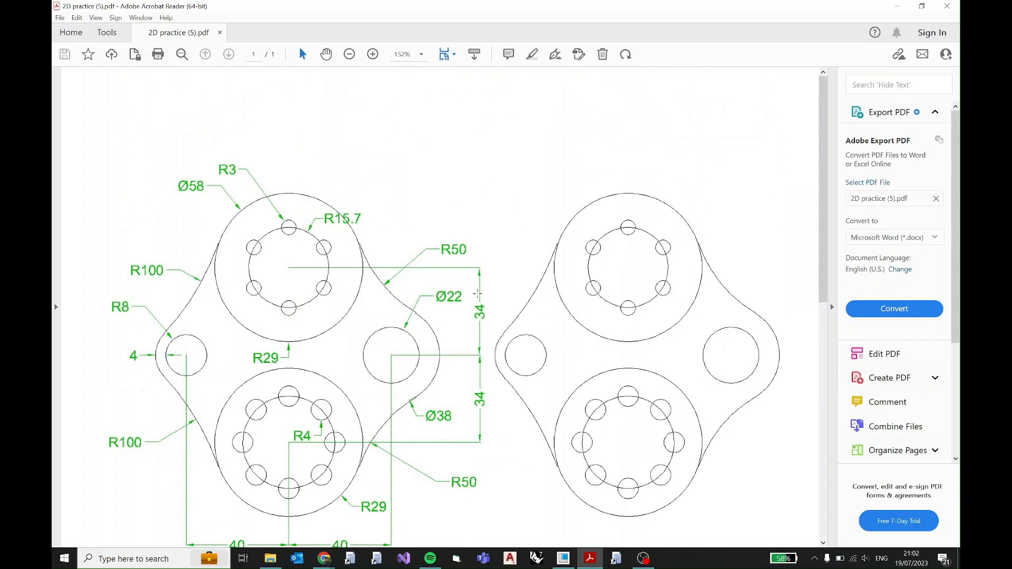
scroll(451, 312, down, 6)
scroll(452, 313, up, 3)
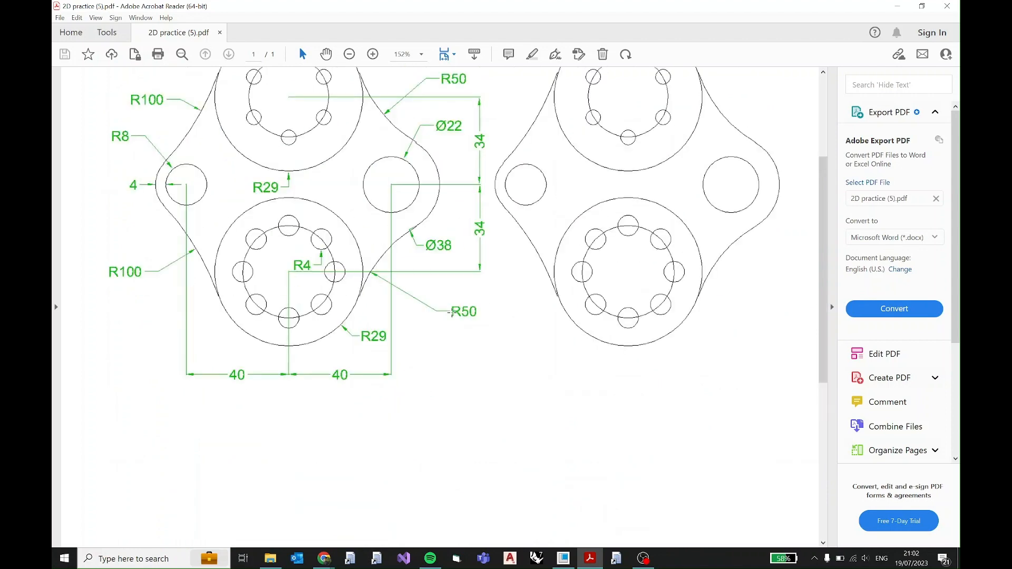
scroll(452, 312, up, 3)
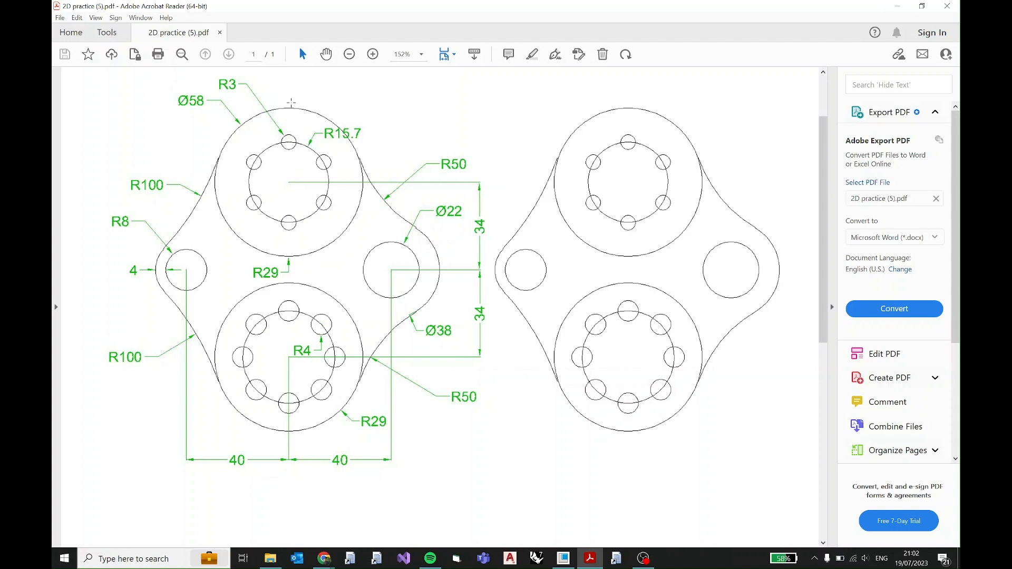
click(288, 180)
click(508, 194)
click(897, 6)
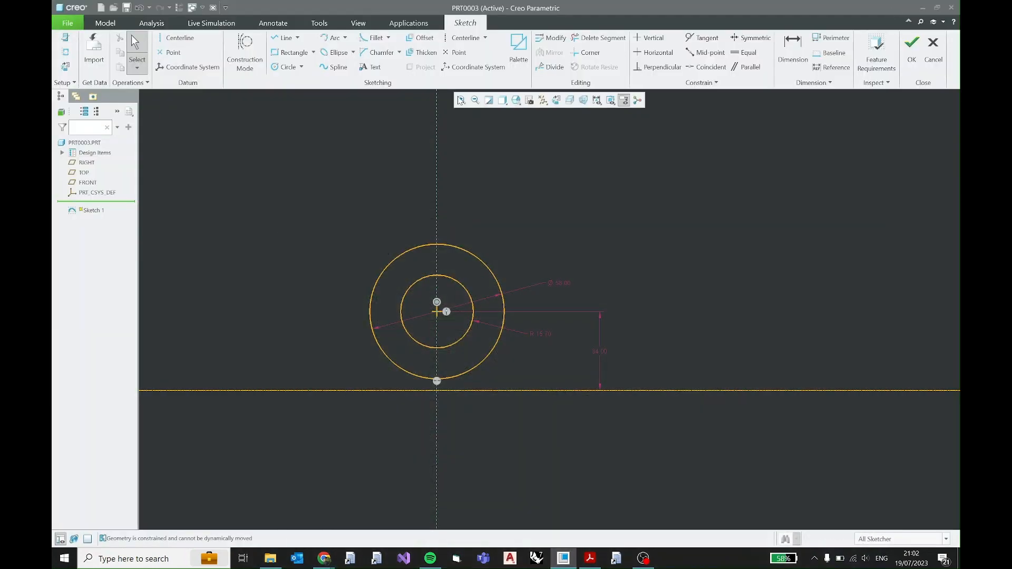
Step: Draw a circle about 35 in diameter on the horizontal centerline, about 60 to the right of the vertical reference
click(285, 67)
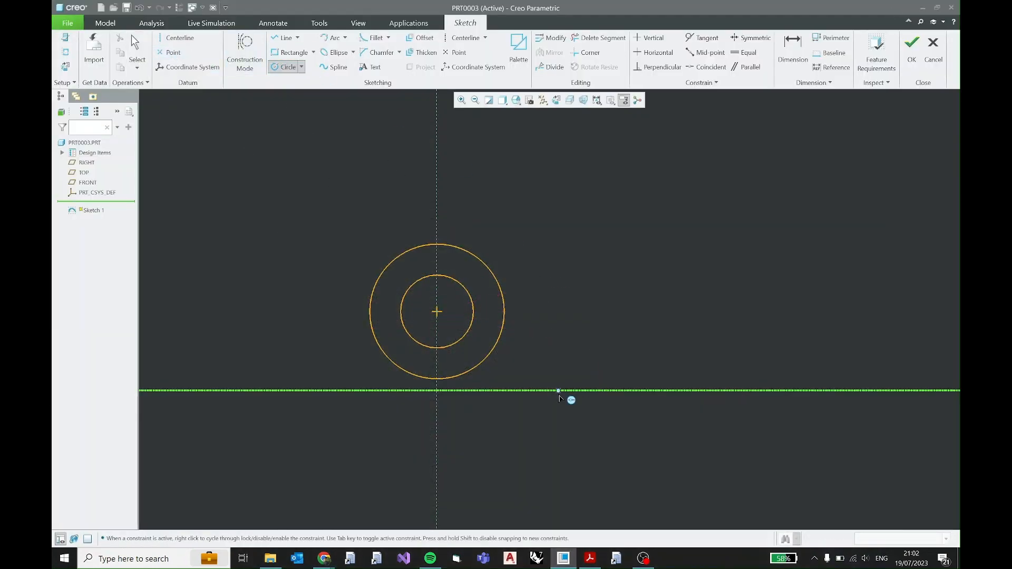
click(577, 391)
click(607, 362)
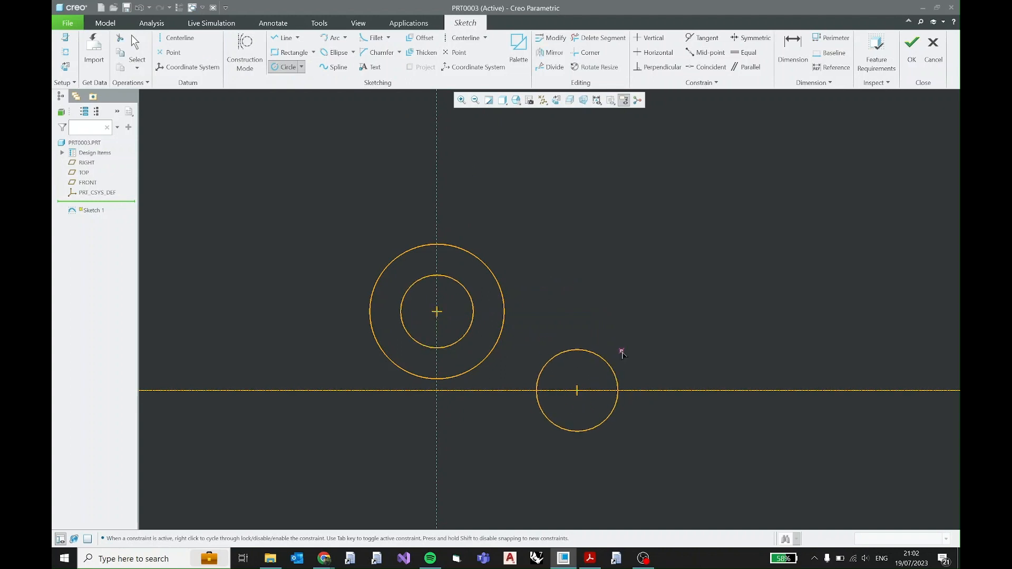
middle_click(622, 353)
scroll(628, 356, down, 3)
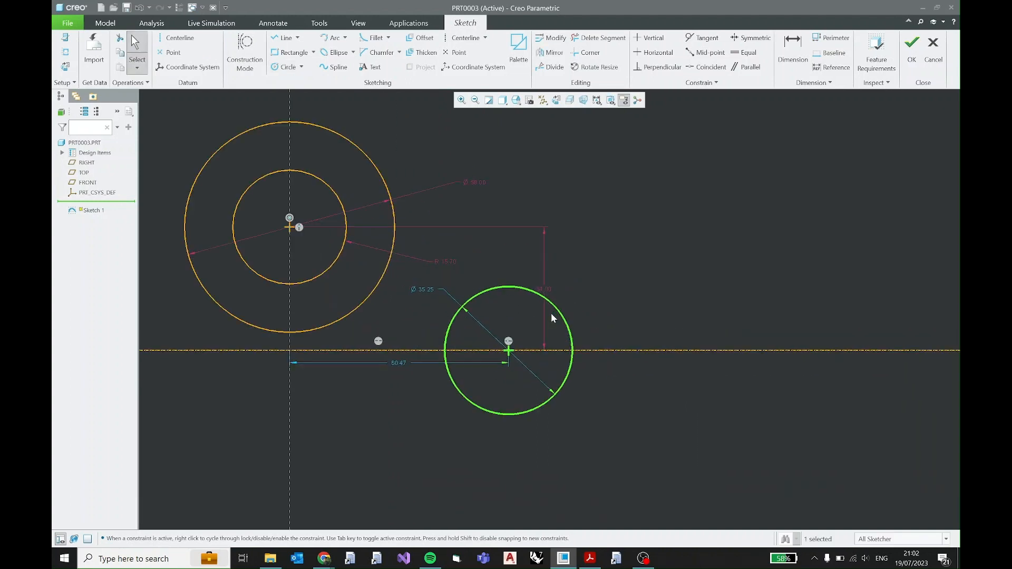
Step: Move the new circle's diameter dimension clear, and set its diameter to 22 and its distance from the vertical reference to 40
drag(424, 291, 637, 301)
double_click(640, 298)
text(2)
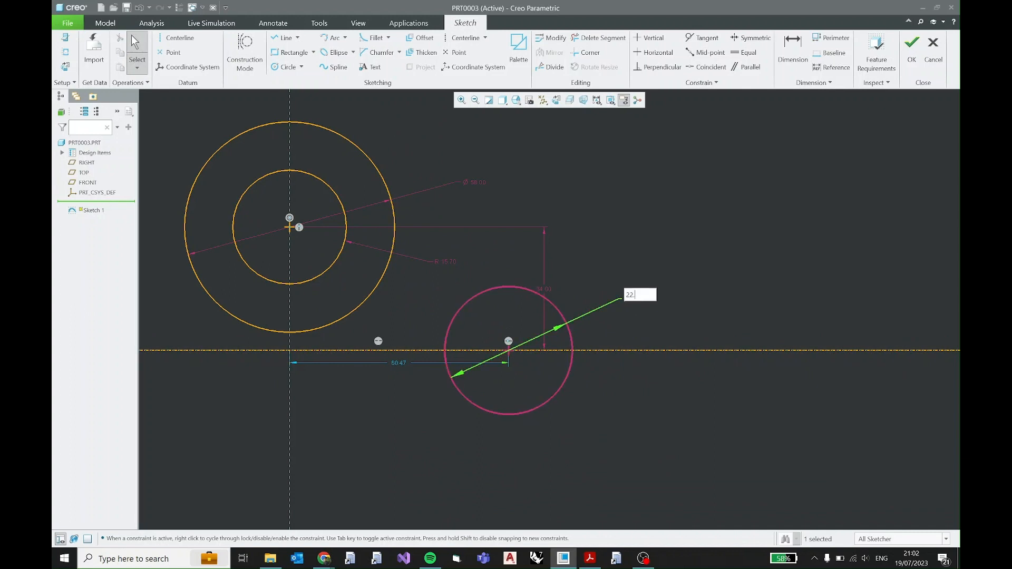
text(2.)
key(Return)
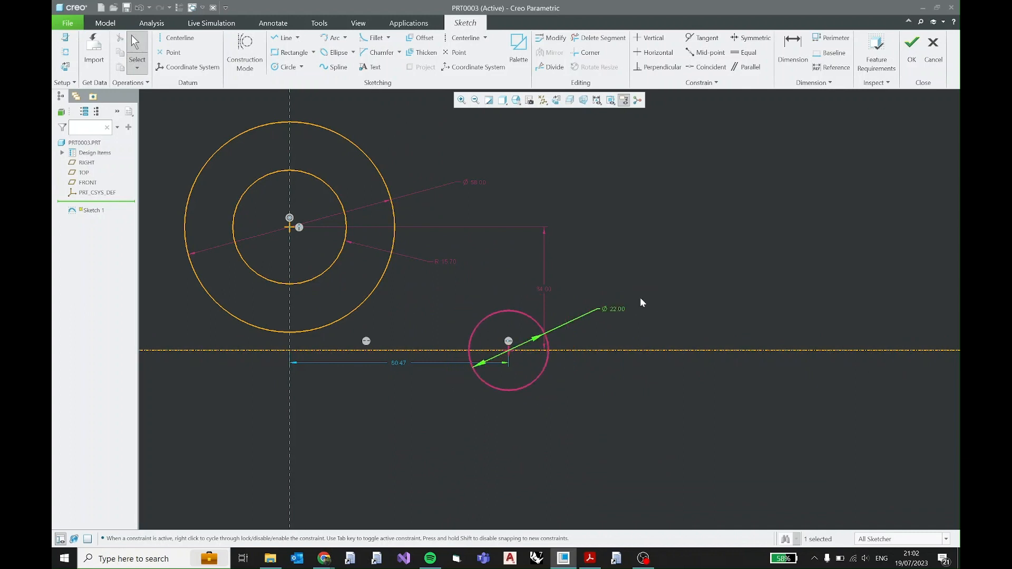
double_click(396, 361)
text(40.)
key(Return)
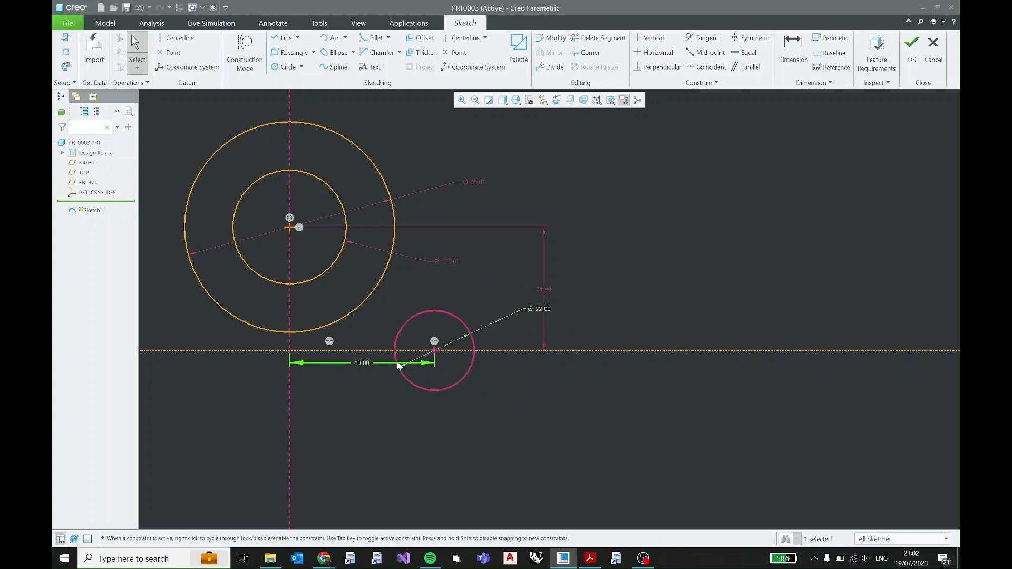
Step: Lock the right circle's diameter and centre-distance dimensions, and place both clear of the geometry below the centerline
drag(362, 363, 361, 386)
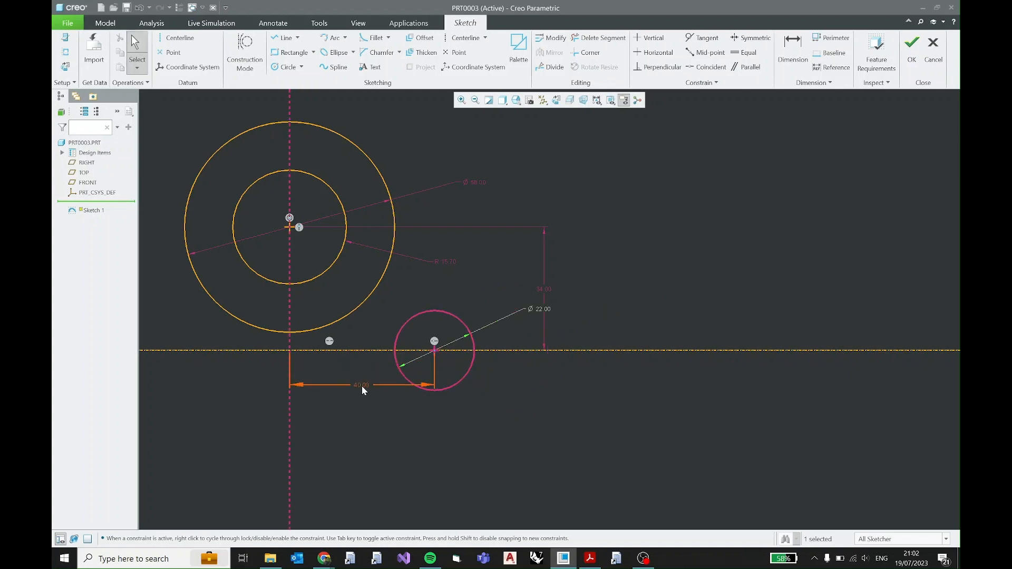
click(367, 357)
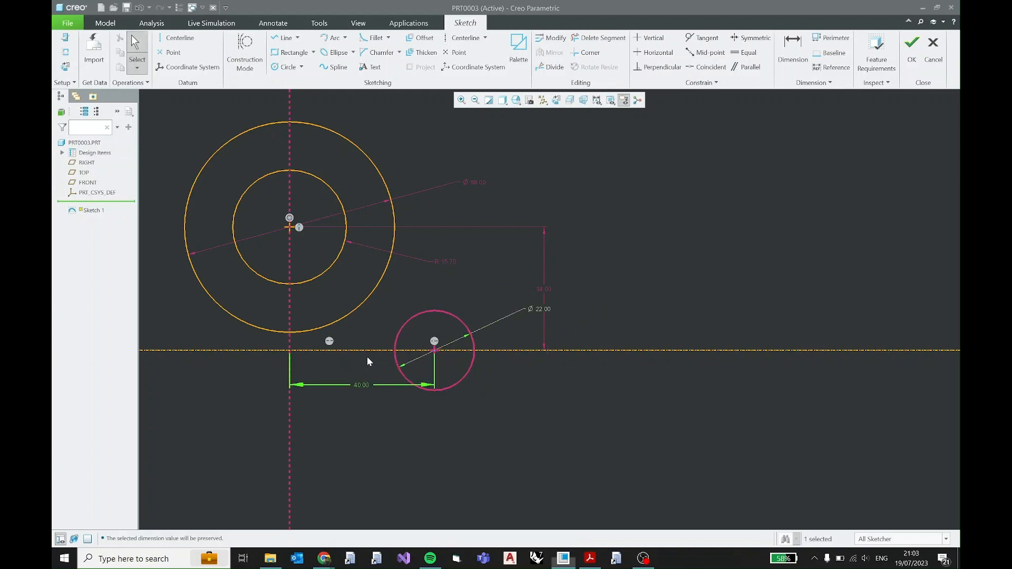
click(539, 309)
click(543, 259)
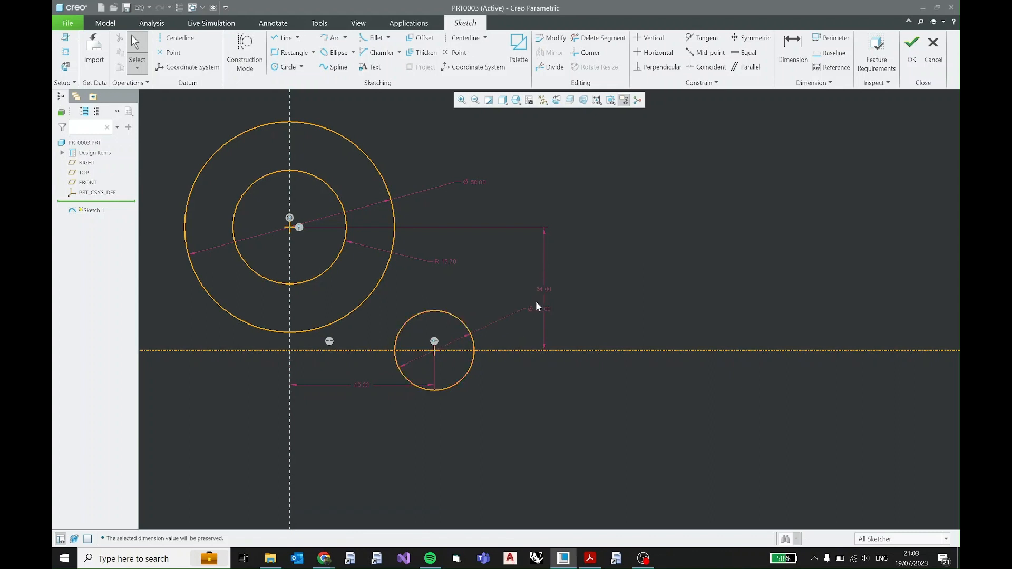
drag(538, 307, 537, 370)
drag(472, 344, 467, 340)
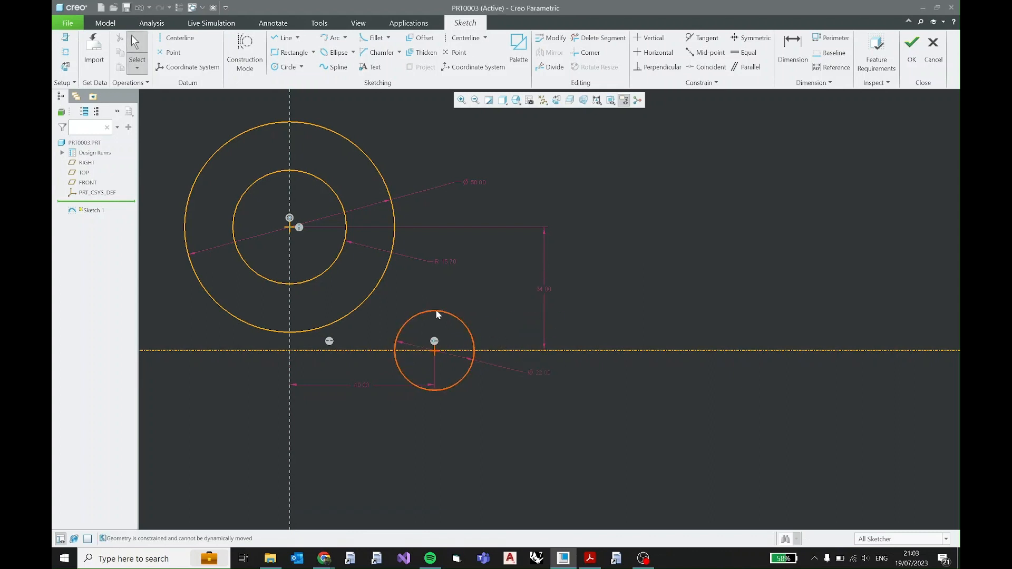
Step: Draw a circle about 8 in diameter on the horizontal centerline, about 42 to the left of the vertical reference
middle_drag(435, 309, 596, 311)
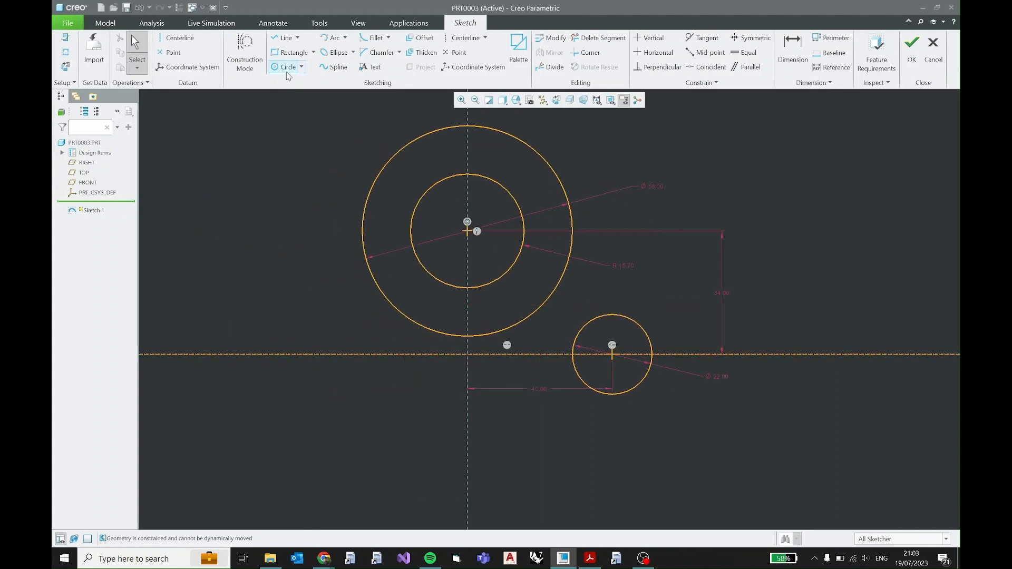
click(285, 67)
click(316, 355)
click(328, 363)
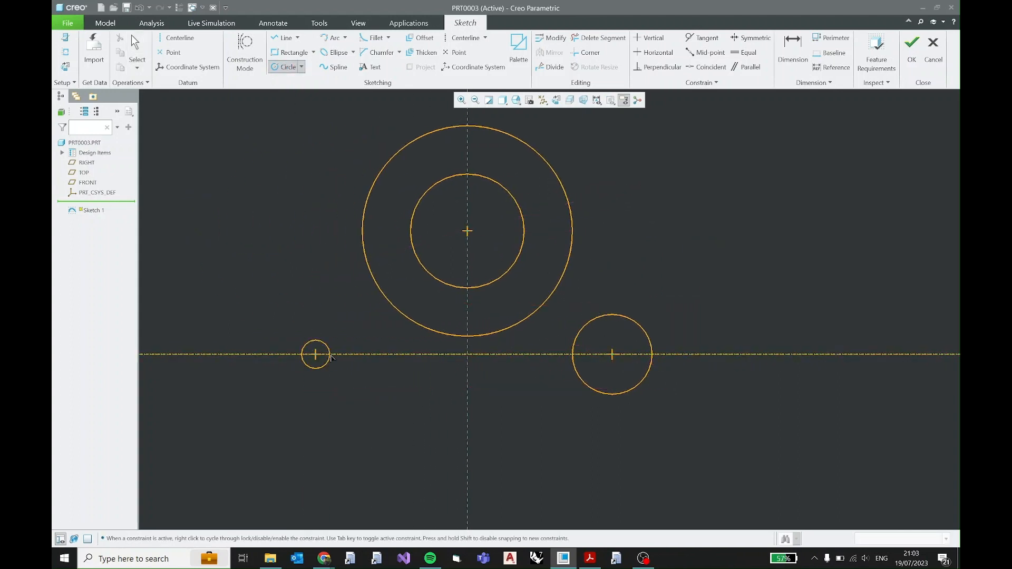
middle_click(337, 333)
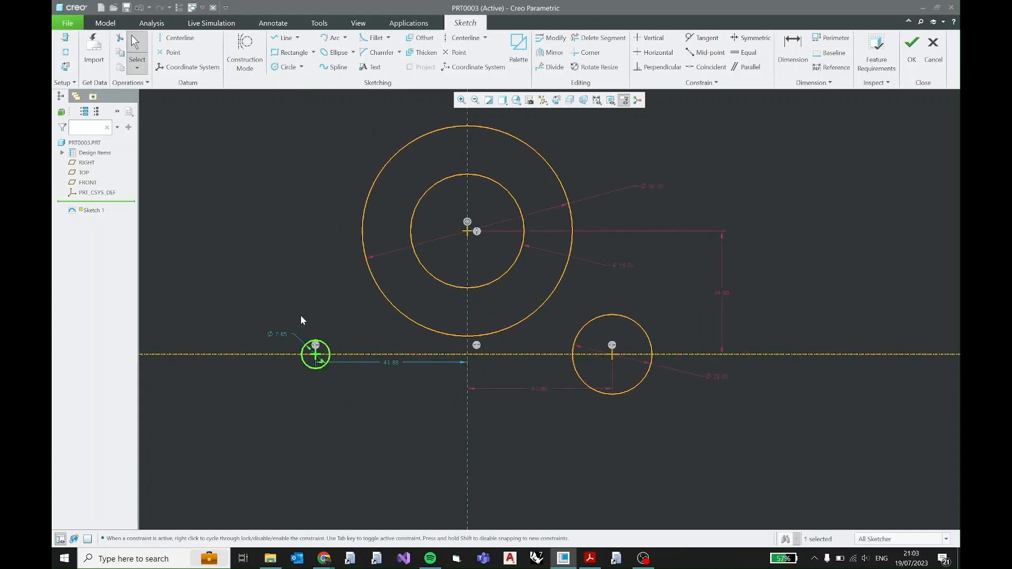
Step: Check the reference drawing, then place the left circle's centre-distance dimension below the centerline and set it to 40
click(589, 558)
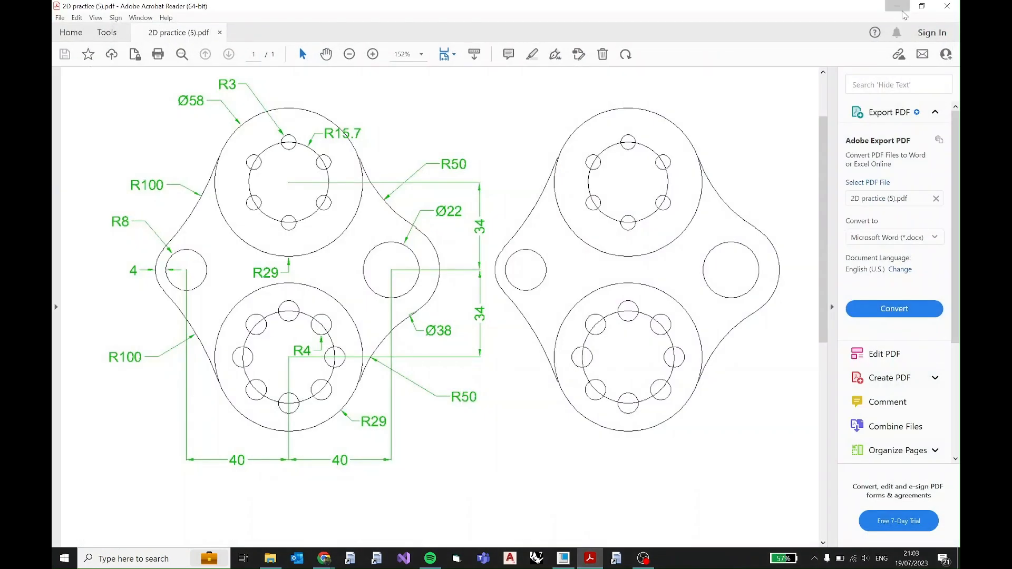
key(alt+Tab)
drag(388, 363, 390, 395)
double_click(390, 395)
text(40)
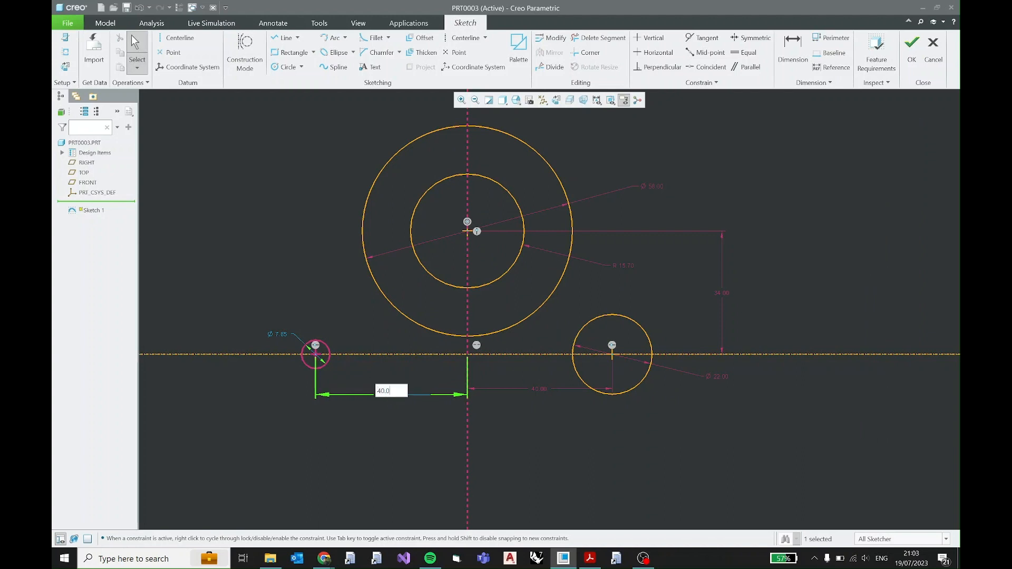
key(Return)
Step: Convert the left circle's diameter dimension to a radius and set it to 8
click(284, 334)
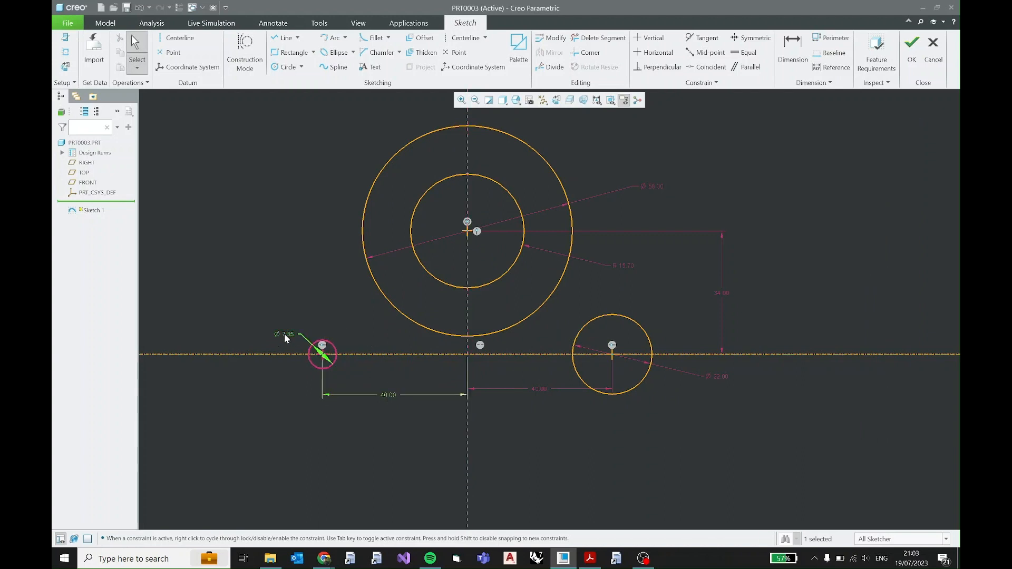
click(293, 292)
text(80)
key(Return)
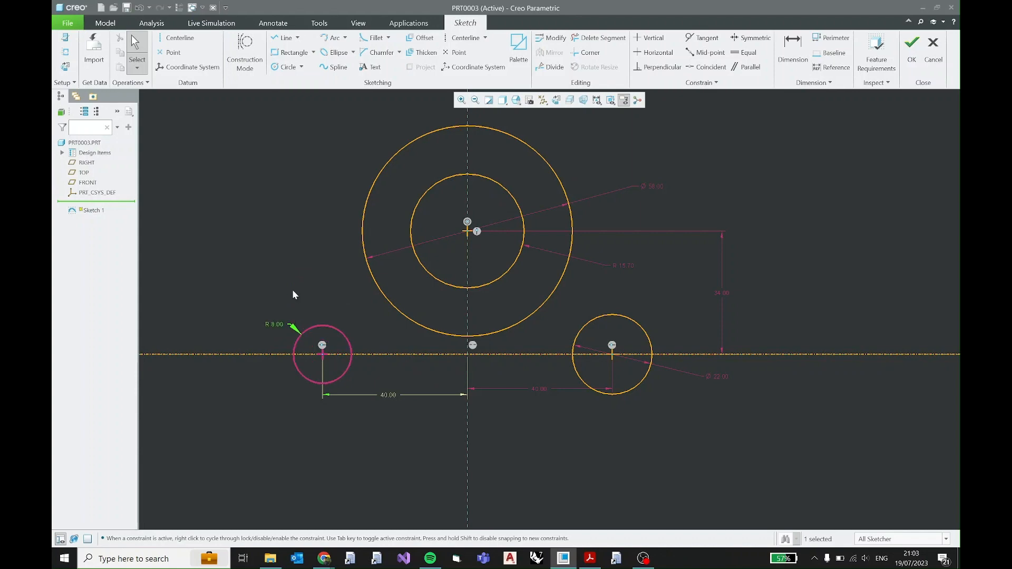
Step: Lock the left circle's radius and centre-distance dimensions, and test that the circle cannot be moved
click(589, 558)
click(590, 558)
double_click(273, 326)
key(Escape)
click(273, 327)
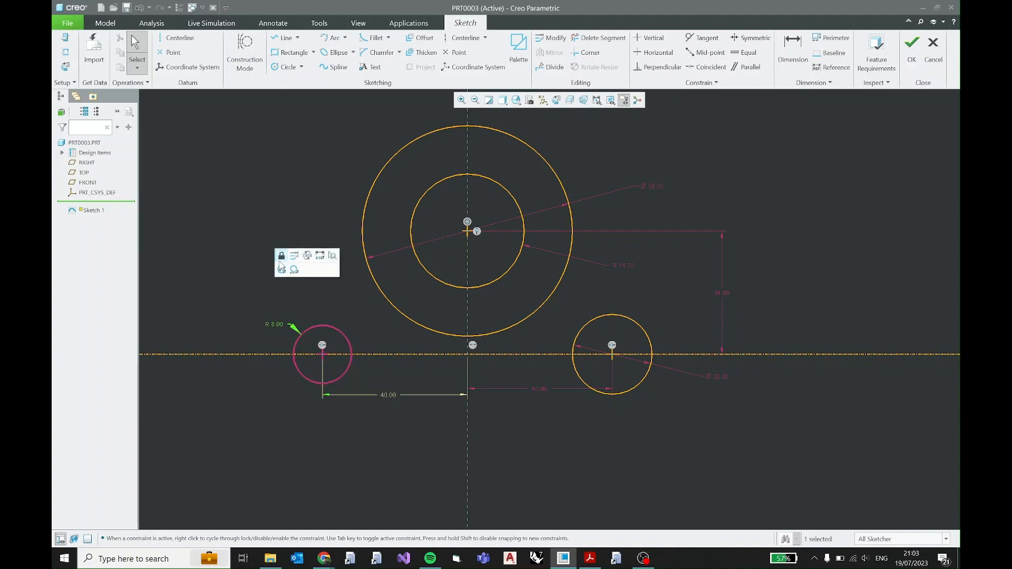
click(281, 256)
click(388, 394)
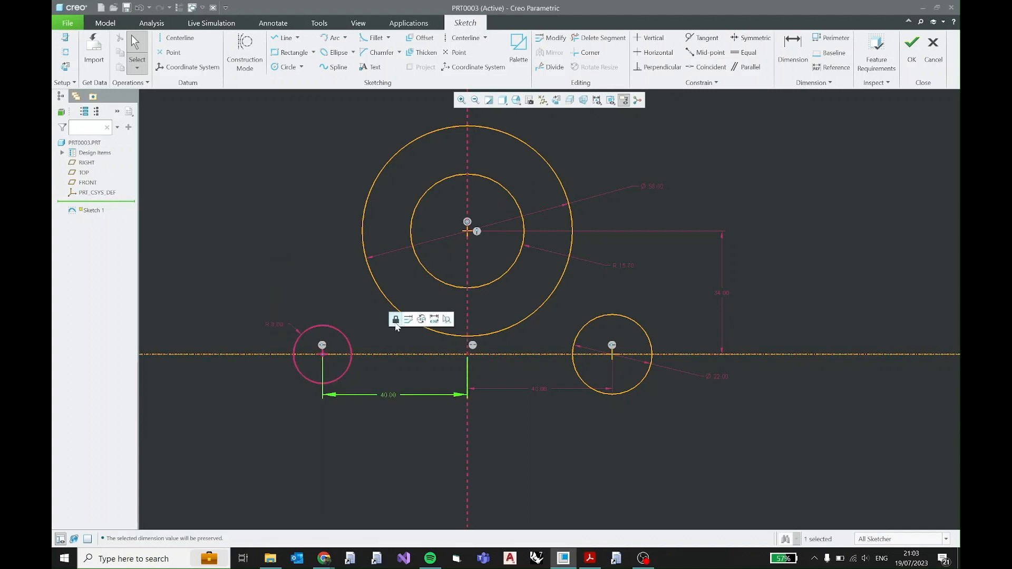
click(395, 320)
drag(349, 366, 349, 362)
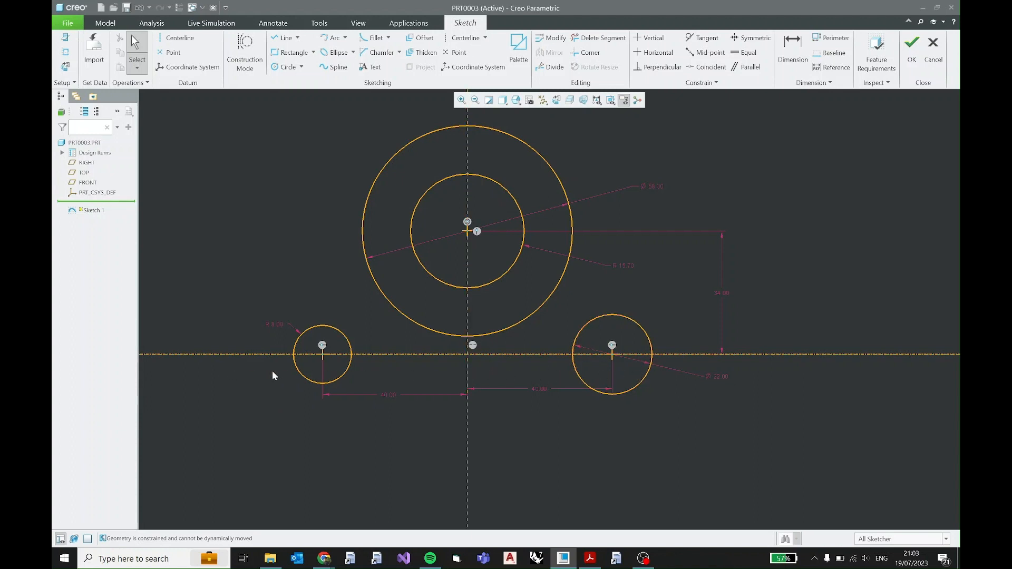
Step: Trim away the lower halves of the left and right circles below the horizontal centerline with Delete Segment
click(597, 40)
drag(650, 378, 472, 385)
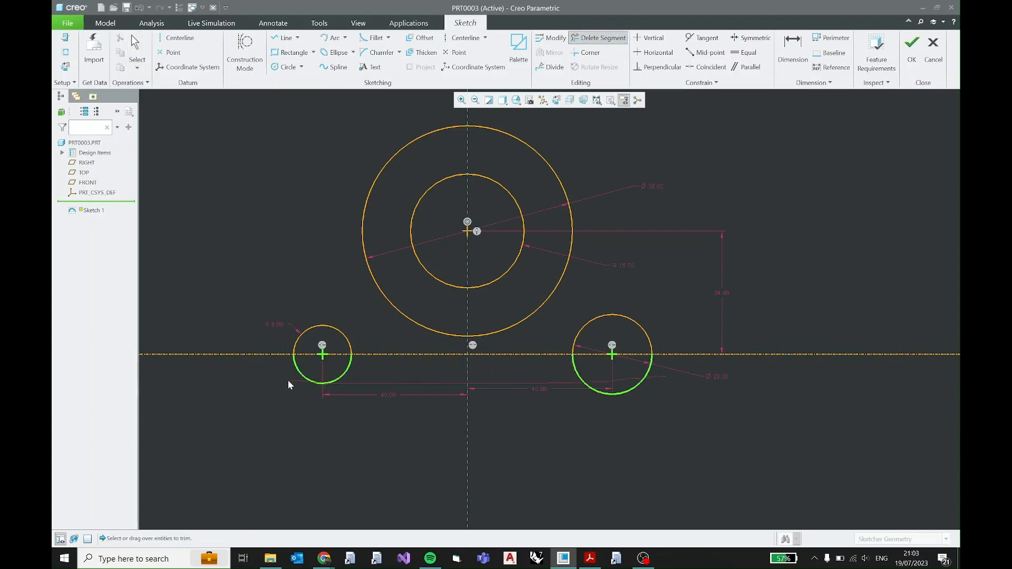
drag(288, 381, 387, 377)
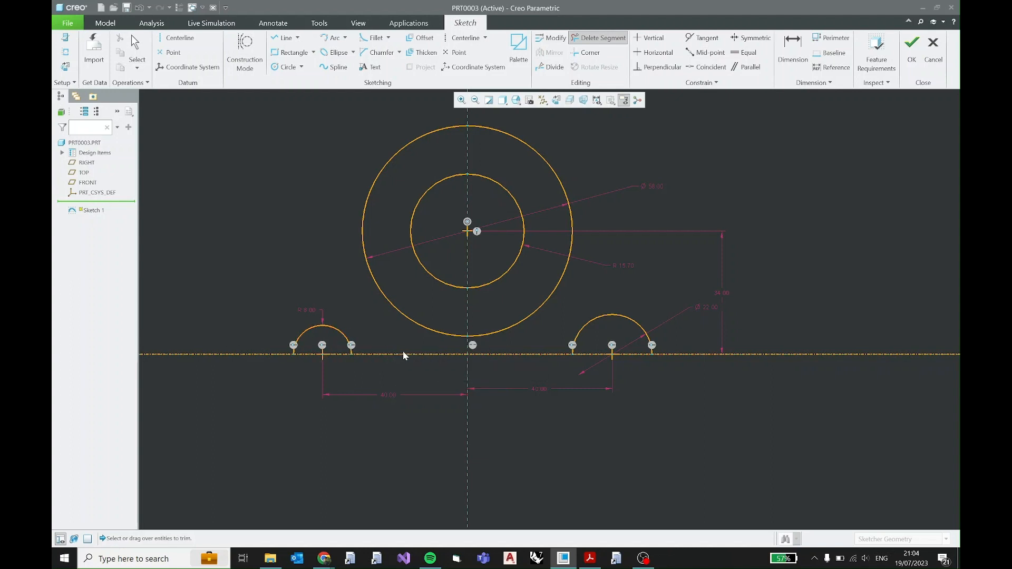
middle_click(538, 368)
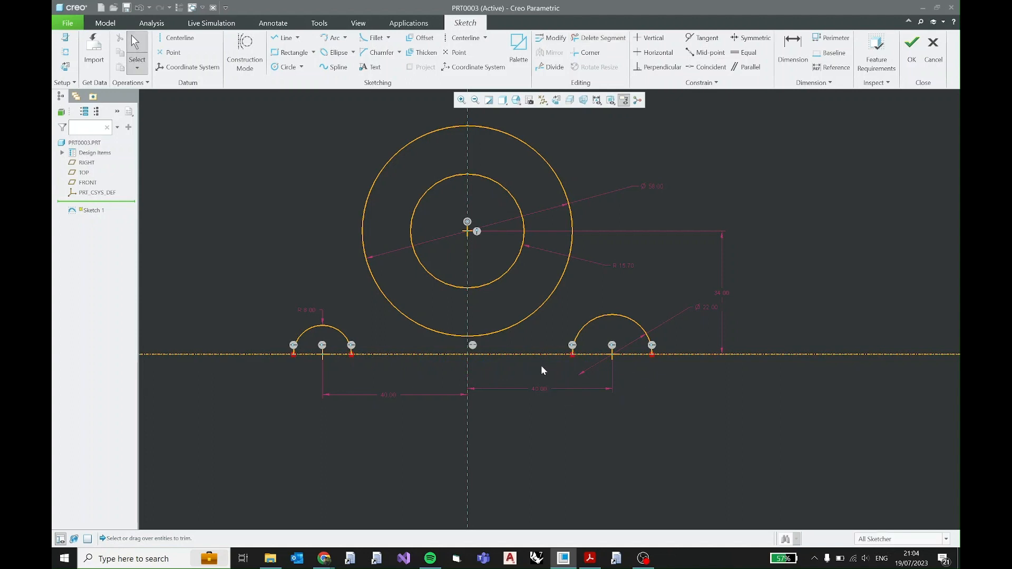
Step: Examine the outer outline around the left and right holes in the reference PDF, including its offset and arc dimensions
click(590, 558)
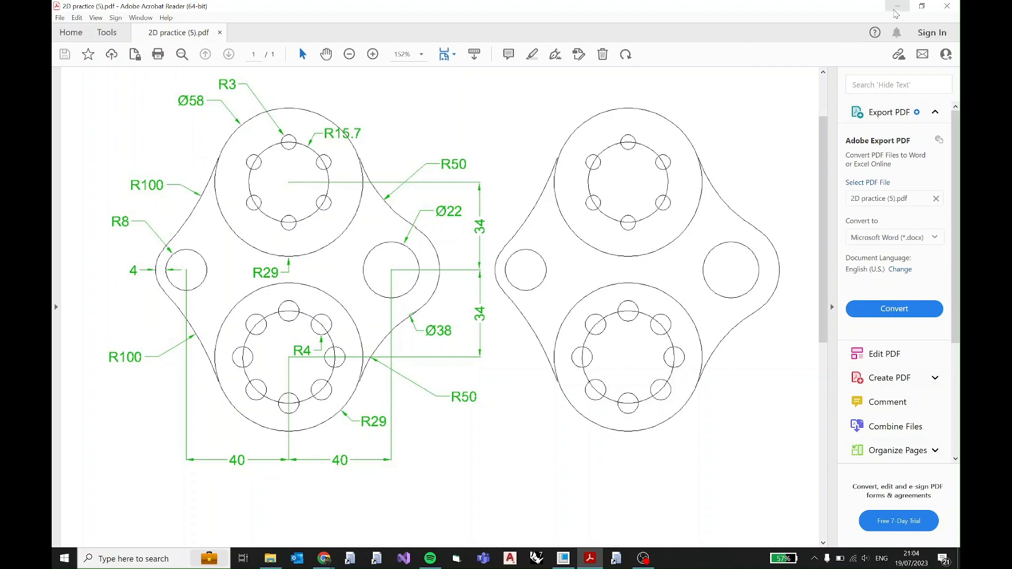
click(895, 7)
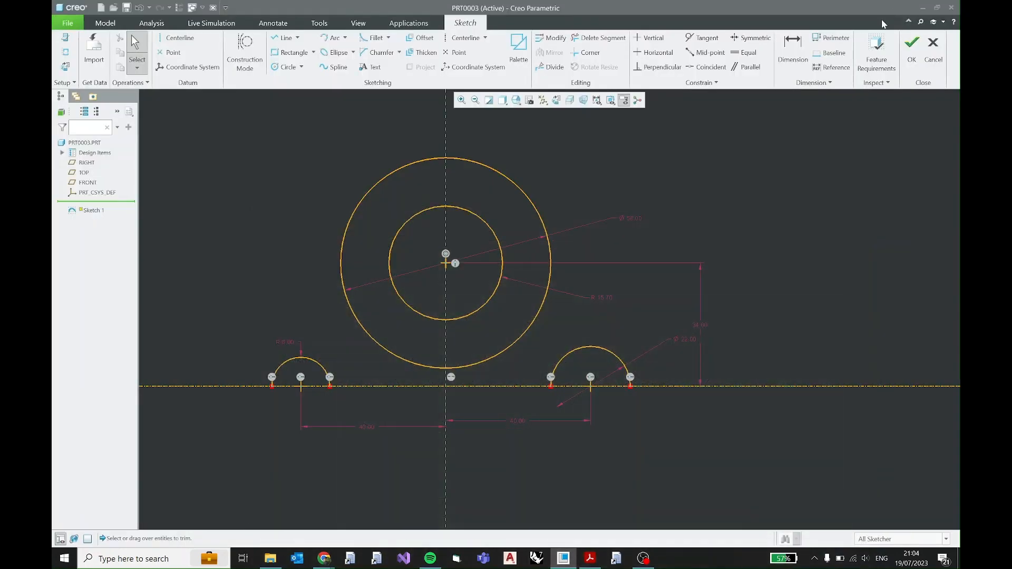
click(589, 558)
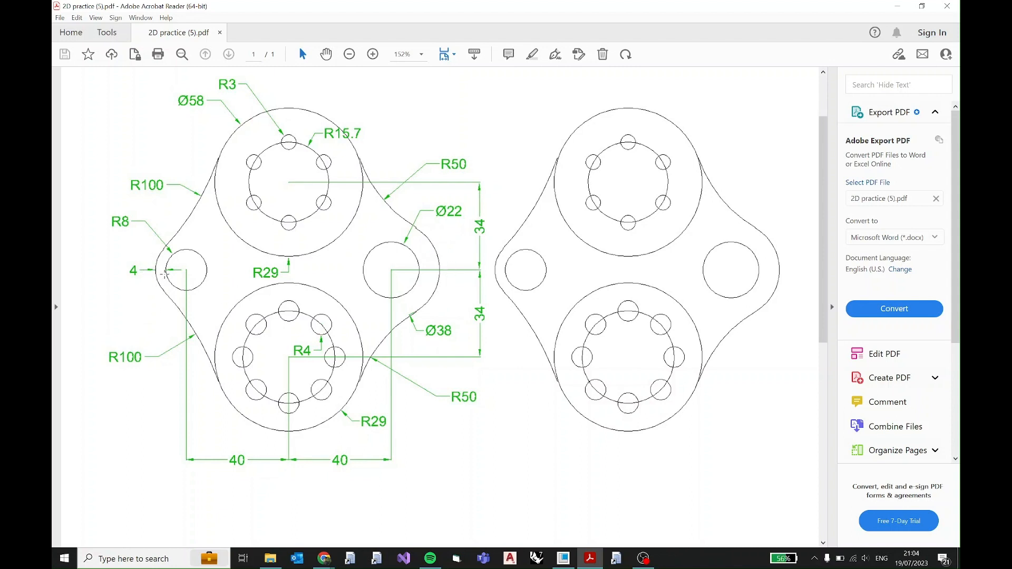
ctrl+scroll(164, 273, up, 2)
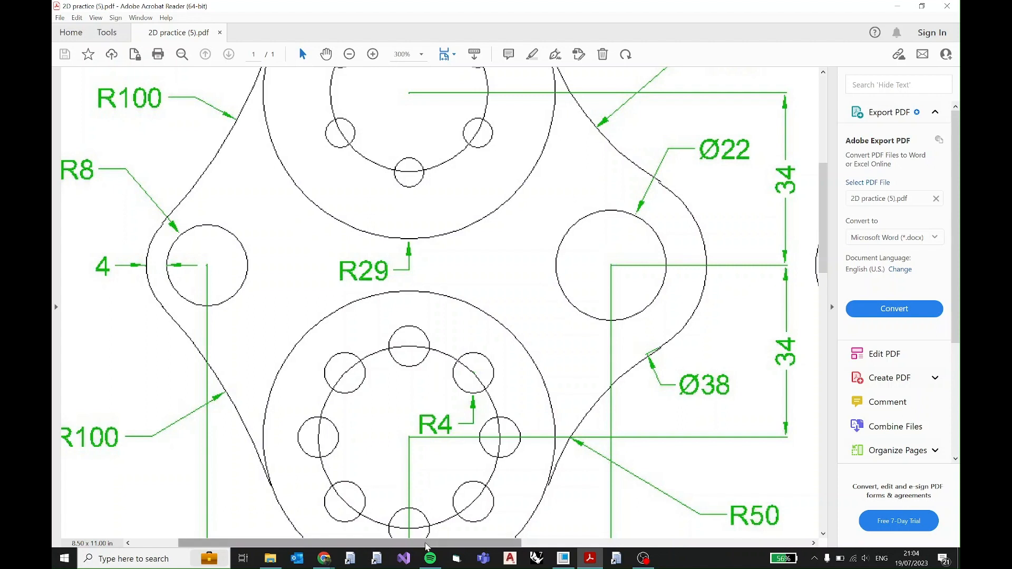
drag(442, 542, 396, 542)
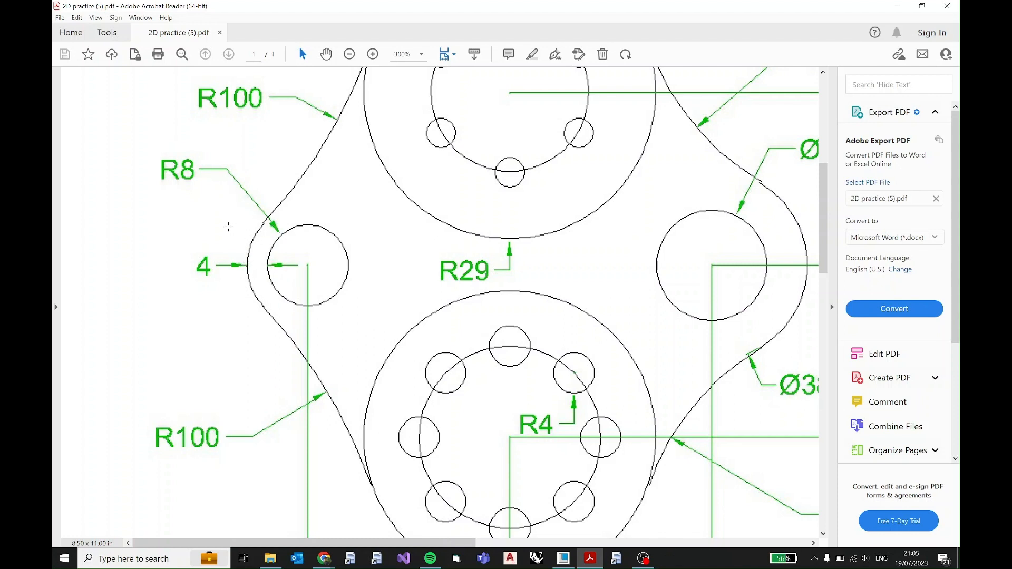
key(ctrl+2)
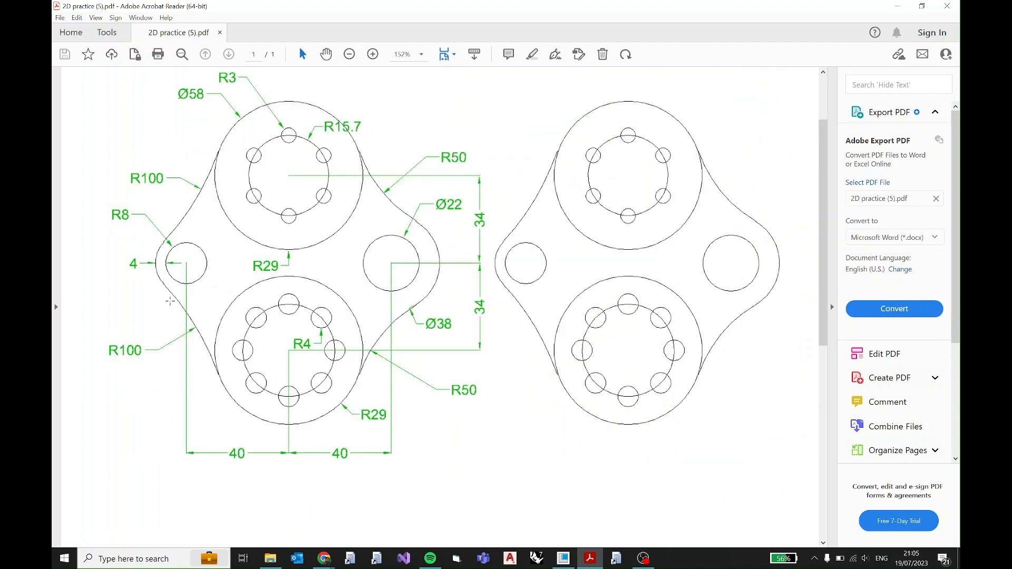
drag(158, 248, 152, 258)
click(160, 399)
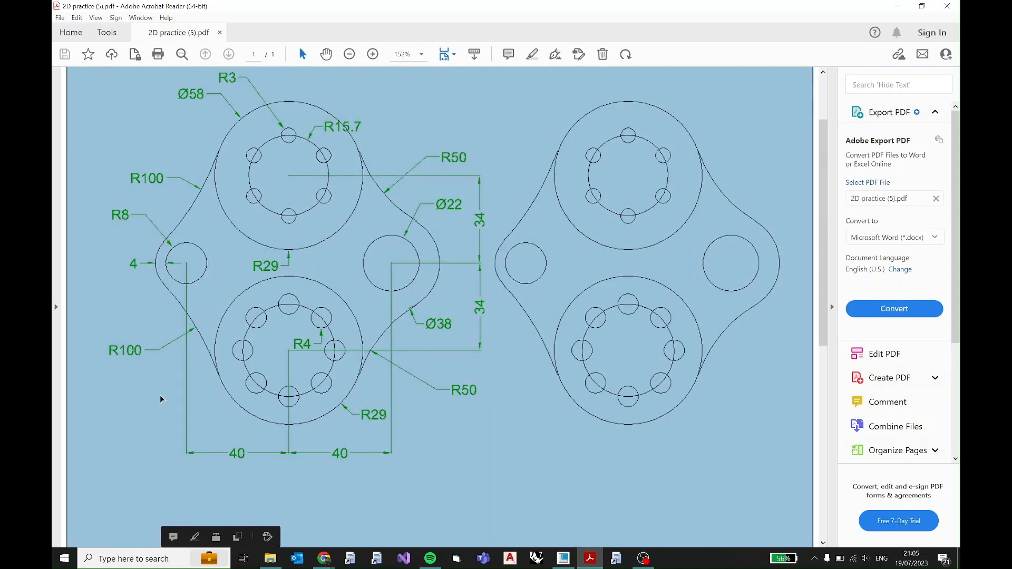
key(Escape)
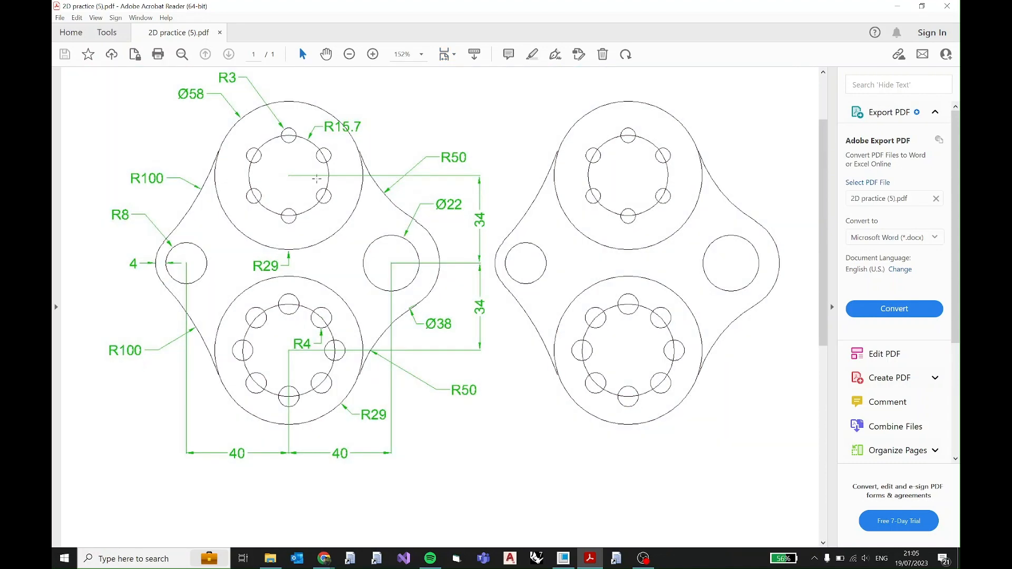
click(890, 11)
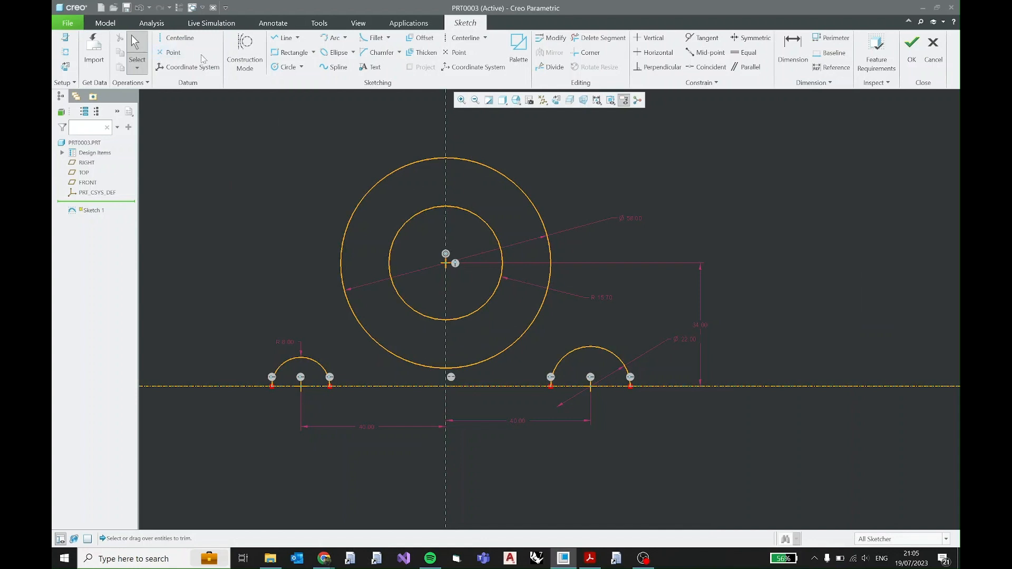
Step: Draw a circle about 28 in diameter concentric with the right semicircle
click(295, 69)
click(591, 386)
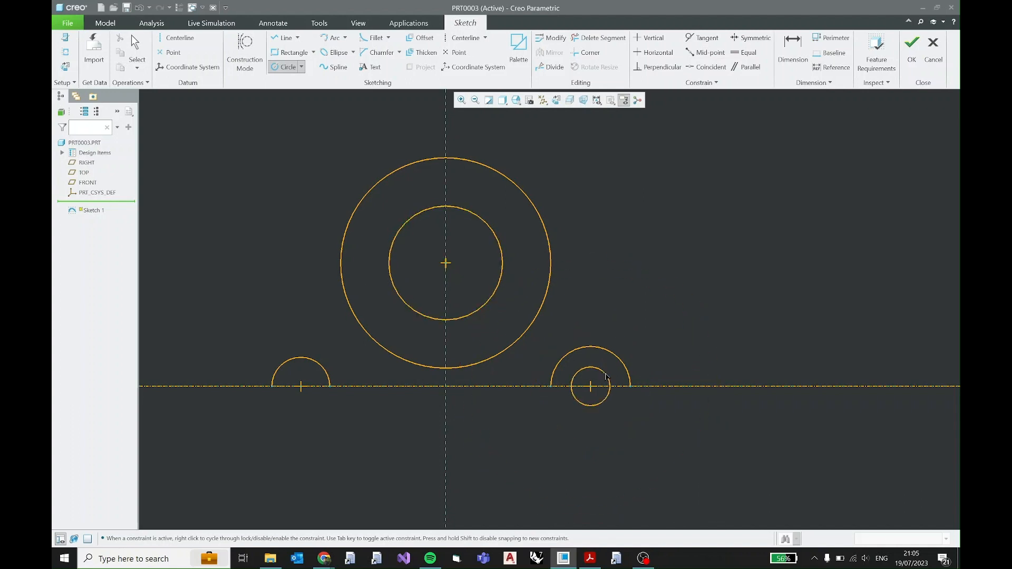
click(635, 386)
click(590, 387)
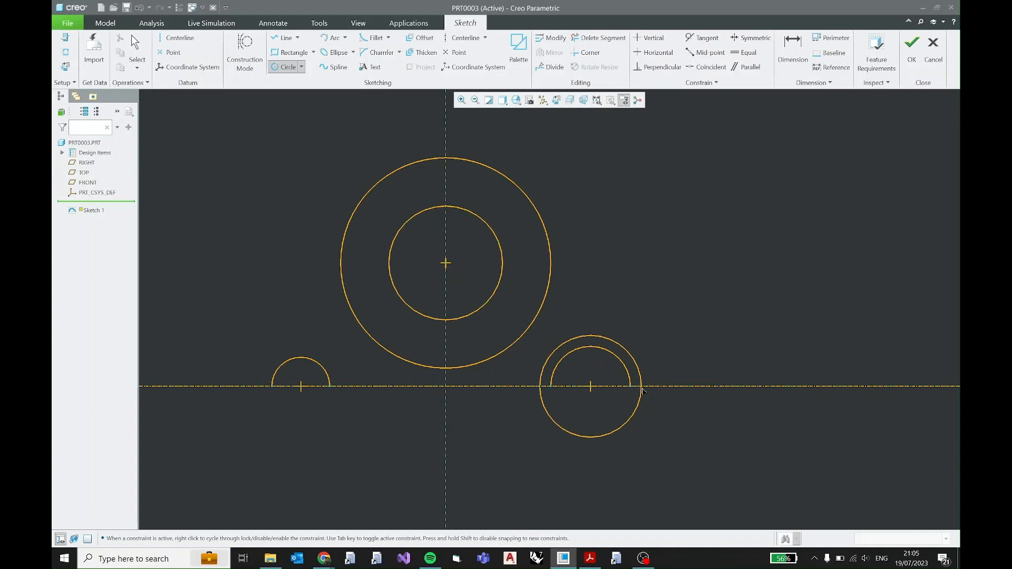
click(642, 390)
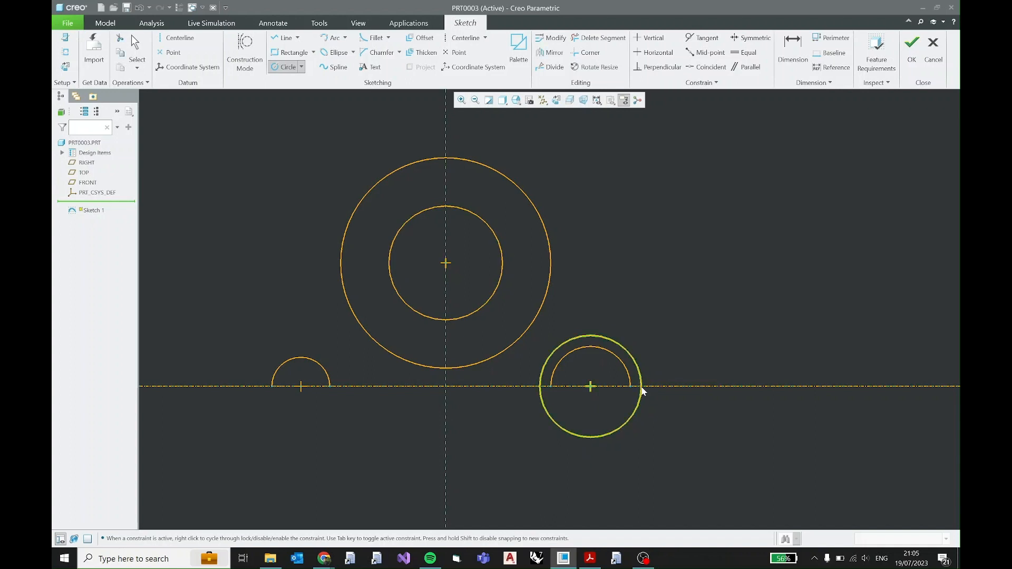
middle_click(671, 343)
Step: Move the new right circle's diameter dimension clear of the geometry below the centerline and set it to 38
scroll(645, 372, up, 3)
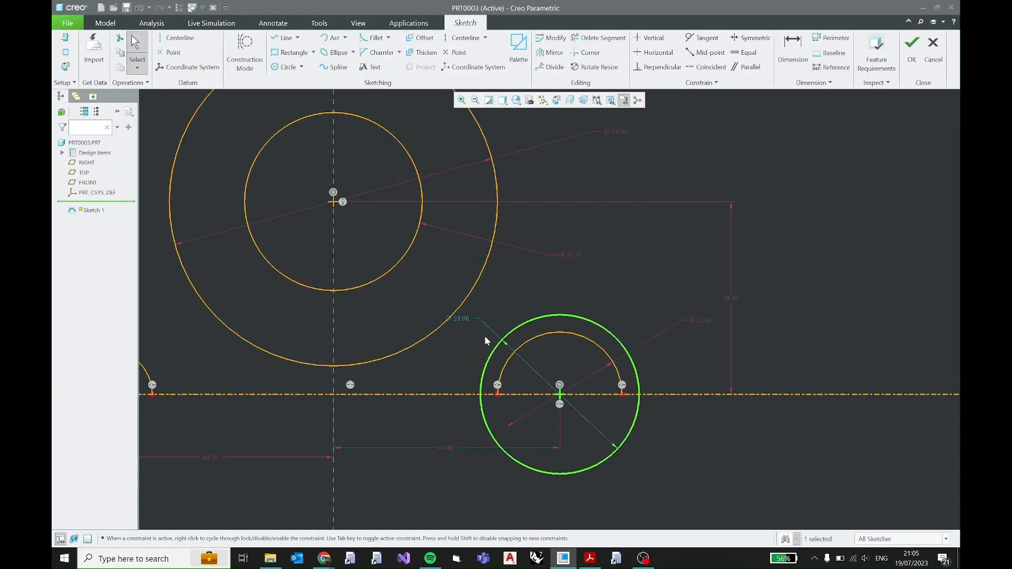
drag(466, 317, 677, 448)
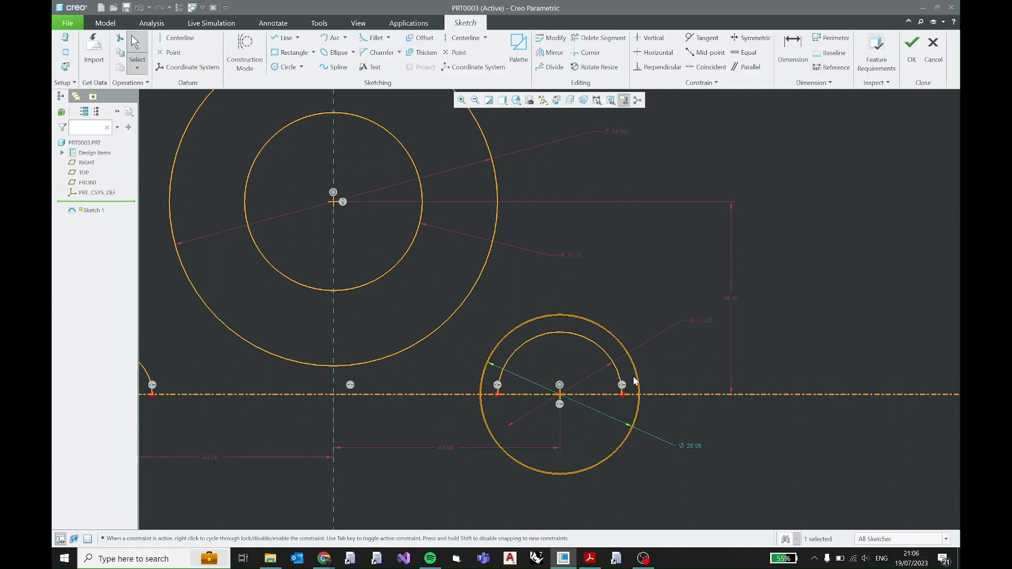
double_click(698, 448)
text(38)
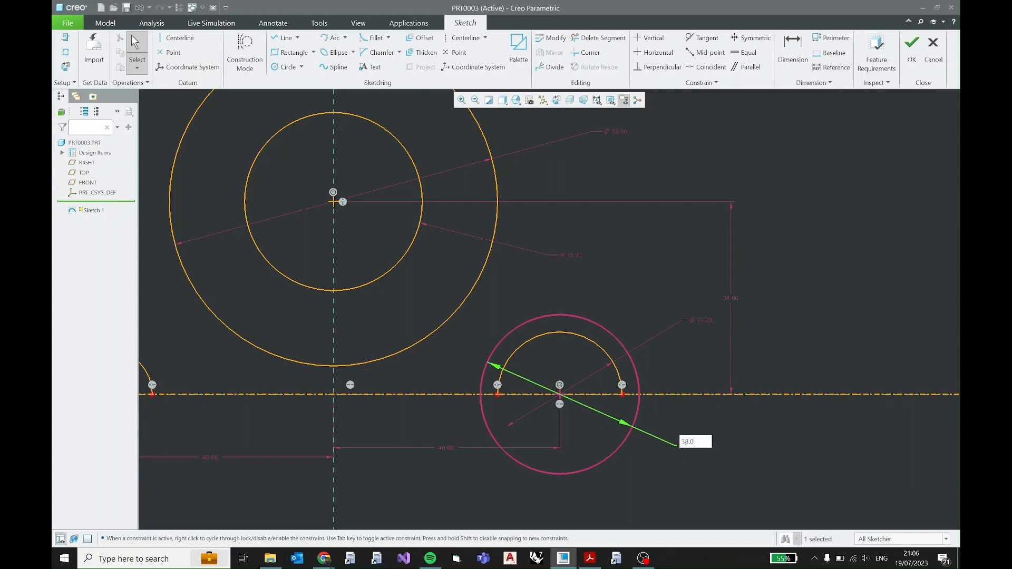
text(.0)
key(Return)
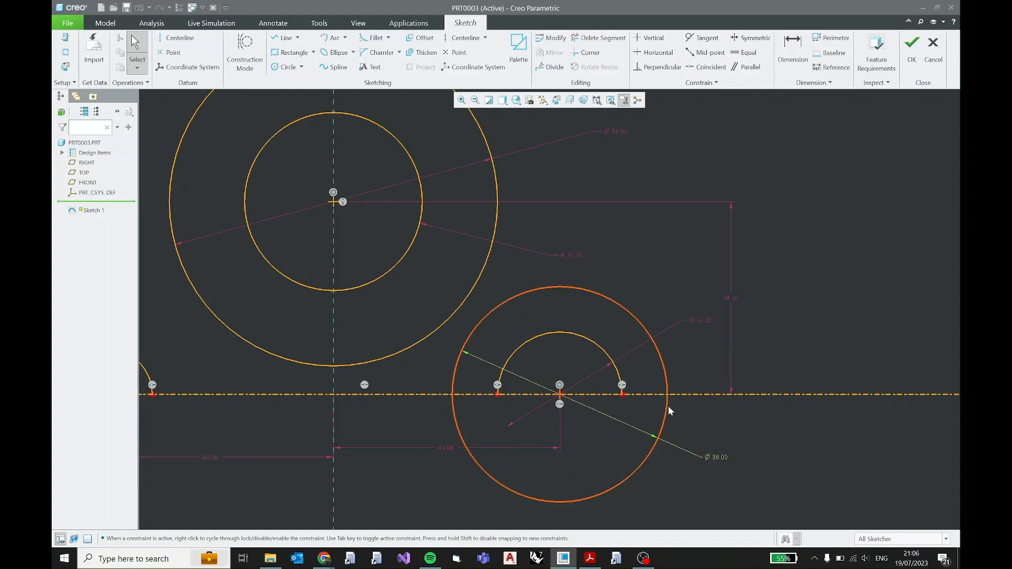
Step: Lock the outer right circle's diameter dimension, test that the circle cannot be moved, and check its concentric constraint
click(714, 455)
click(720, 396)
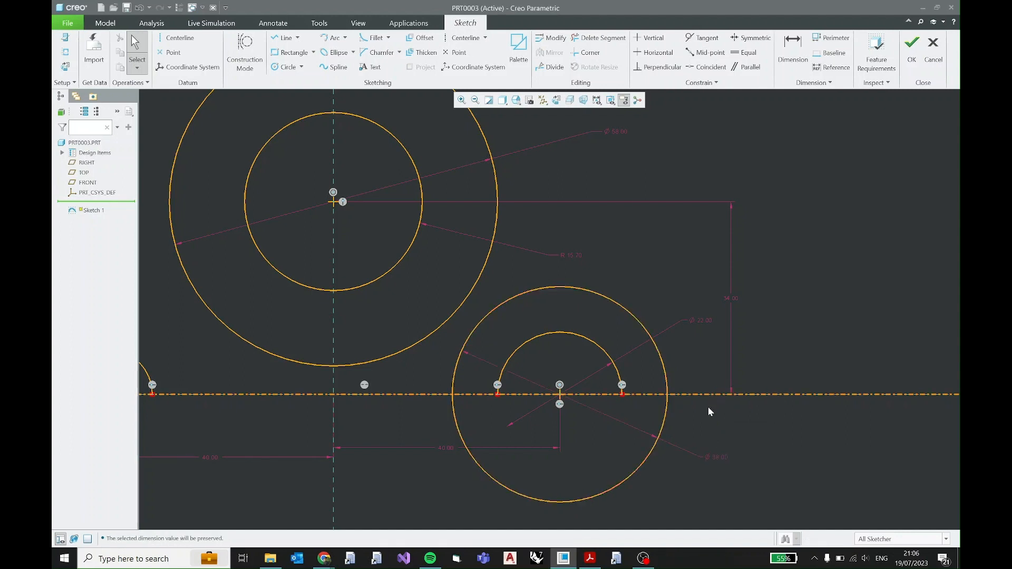
drag(660, 432, 647, 421)
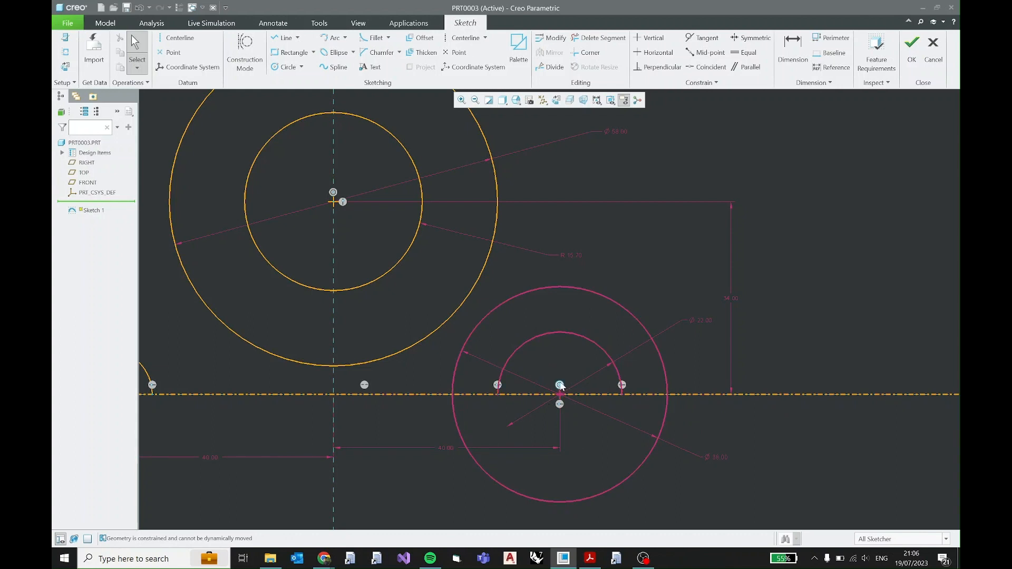
click(561, 387)
click(672, 359)
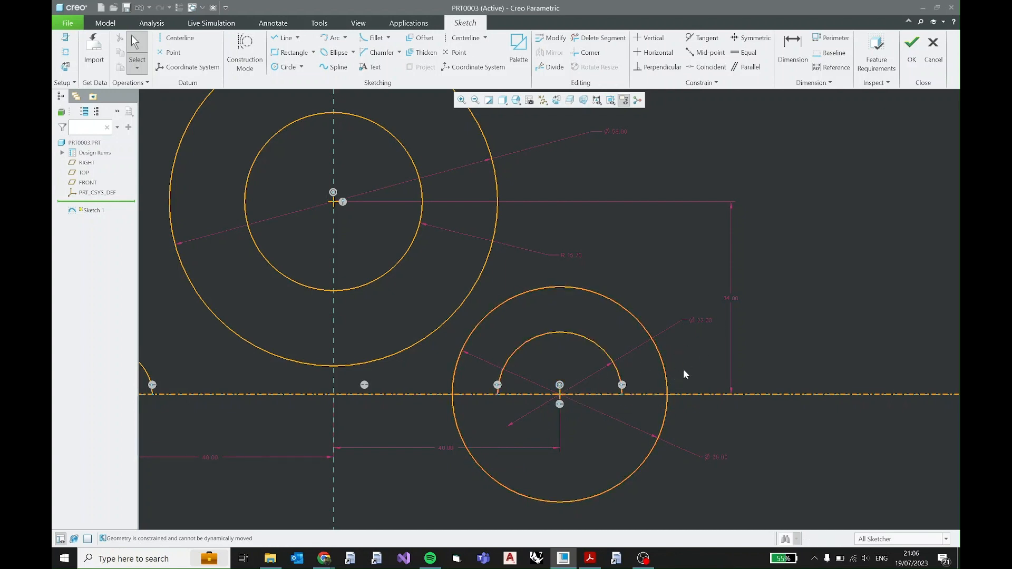
Step: Trim away the lower half of the outer right circle below the horizontal centerline with Delete Segment
click(598, 37)
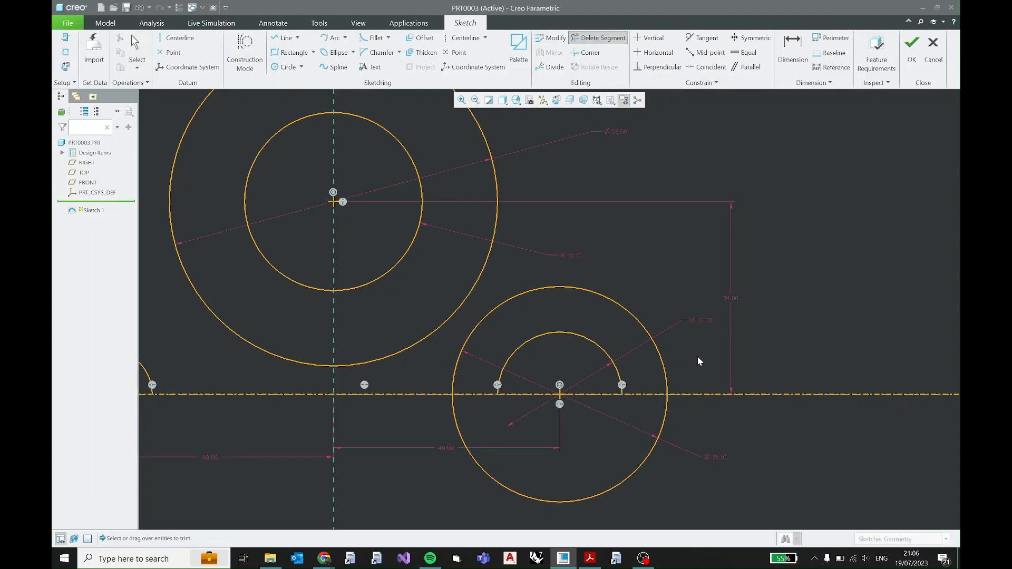
click(654, 431)
scroll(485, 443, up, 3)
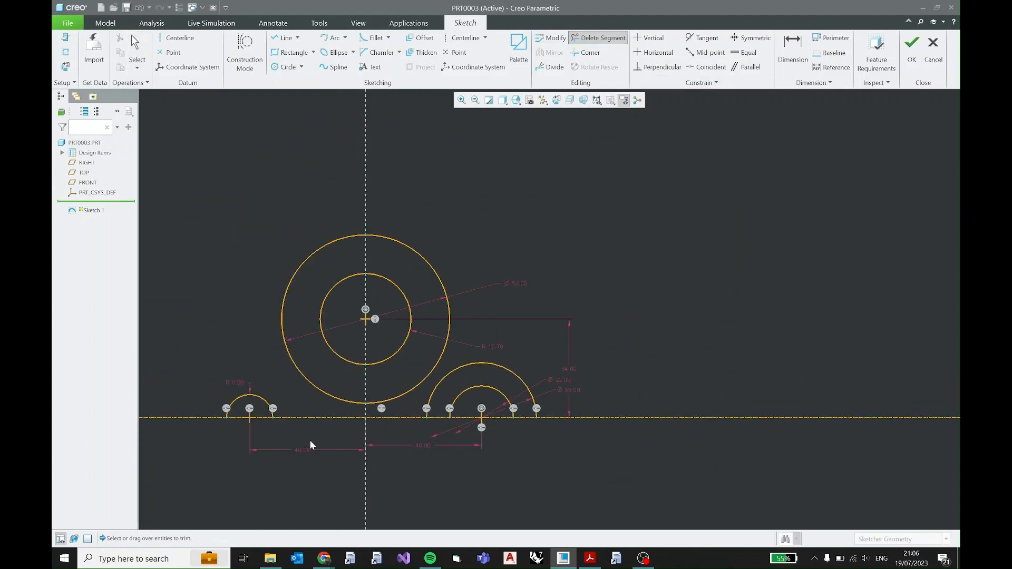
middle_drag(310, 446, 397, 437)
scroll(324, 420, down, 3)
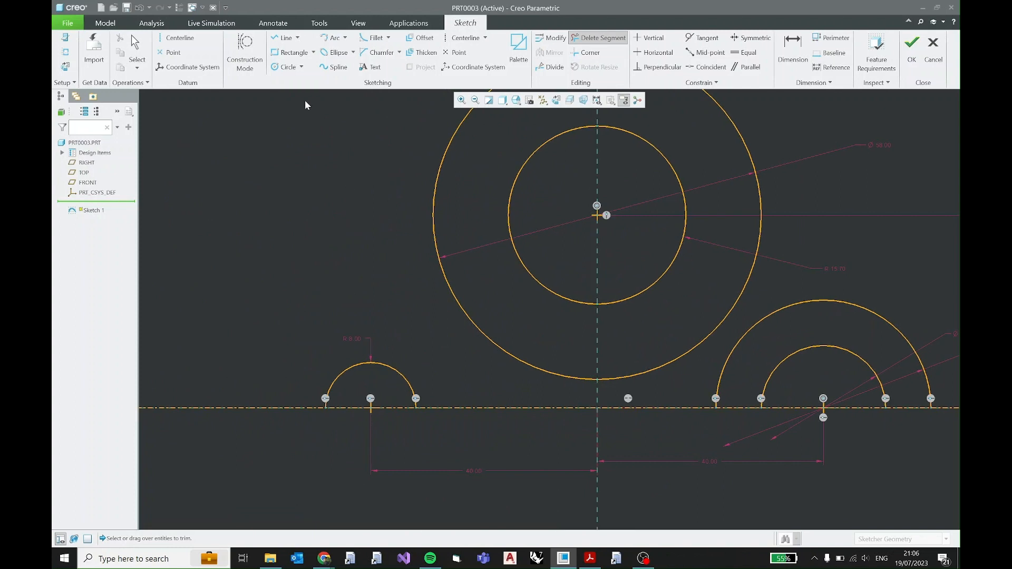
Step: Draw a circle about 25 in diameter concentric with the left semicircle
click(285, 67)
click(370, 408)
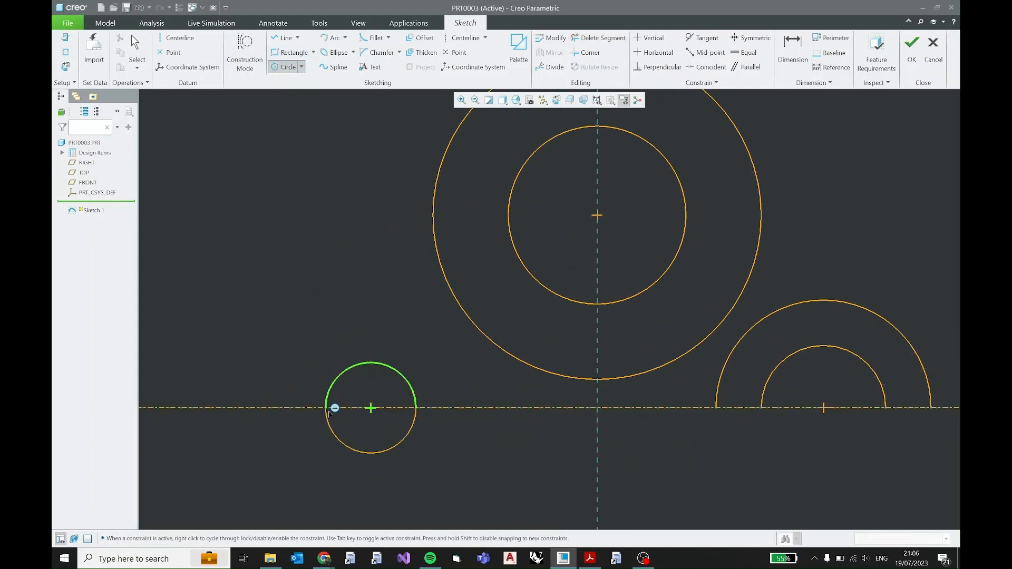
click(302, 406)
middle_click(327, 324)
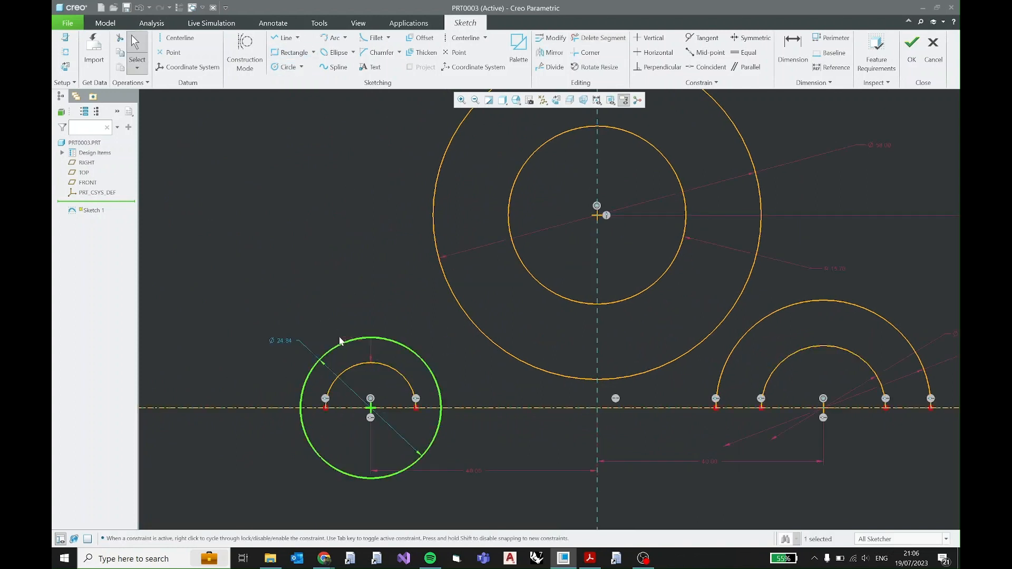
Step: Convert the new left circle's diameter dimension to a radius of 12, lock it, and test it by trying to move the circle
double_click(288, 340)
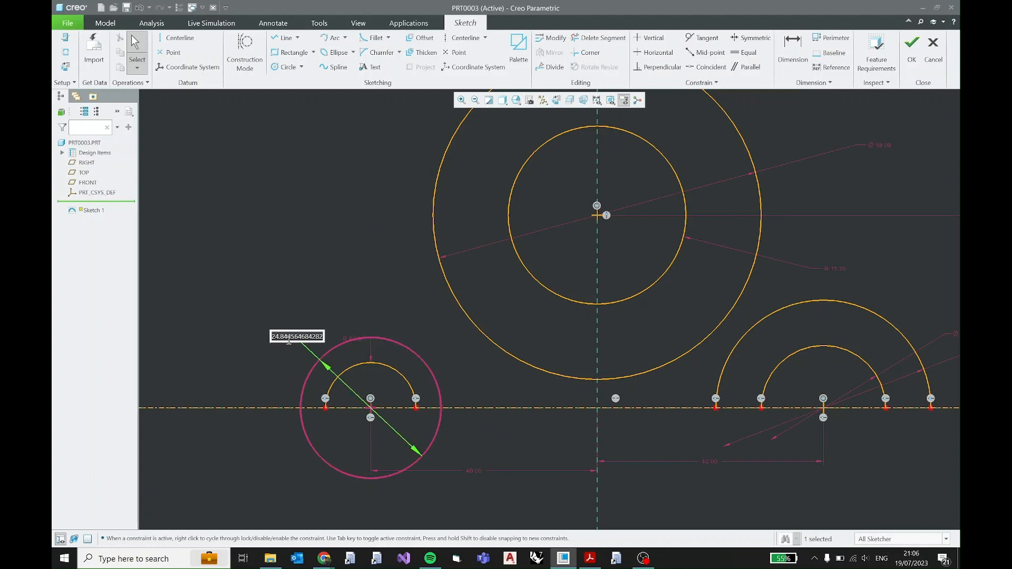
key(Return)
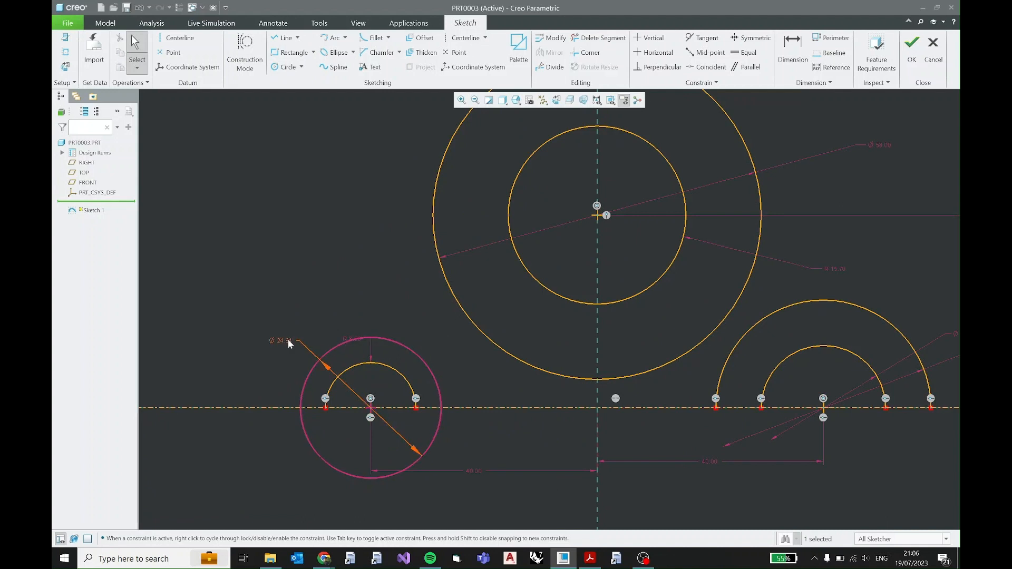
click(287, 341)
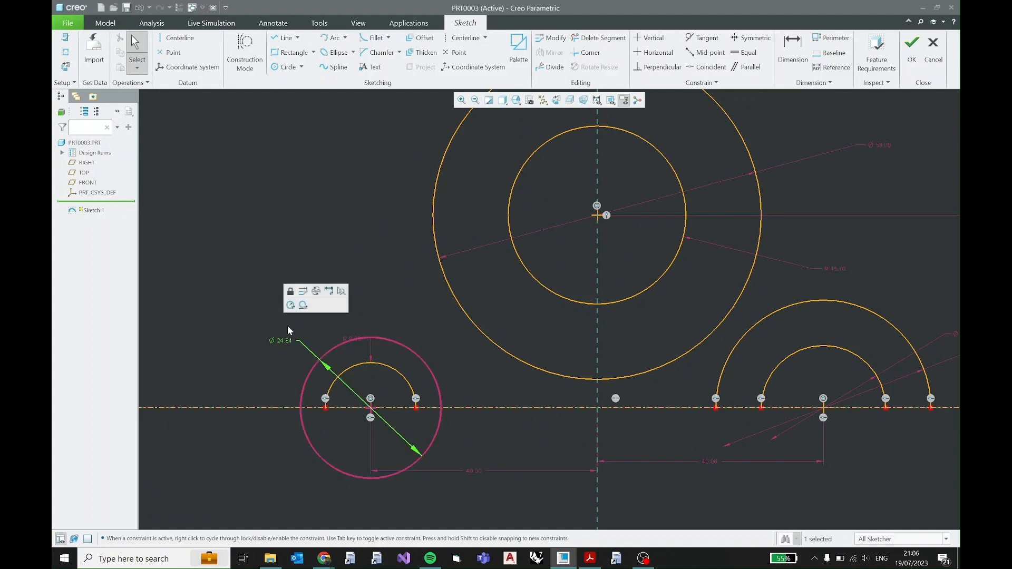
double_click(288, 340)
text(12)
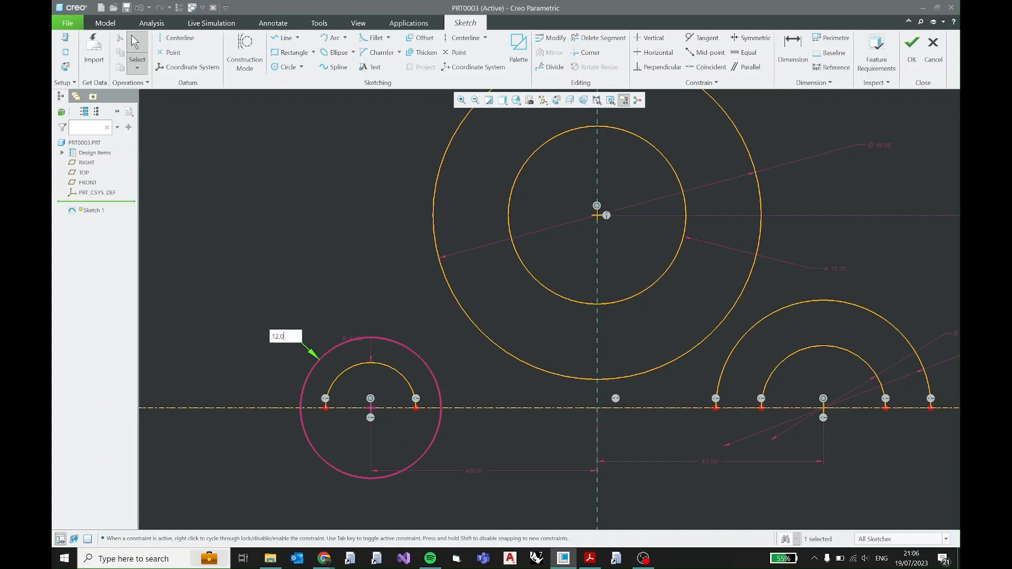
key(Return)
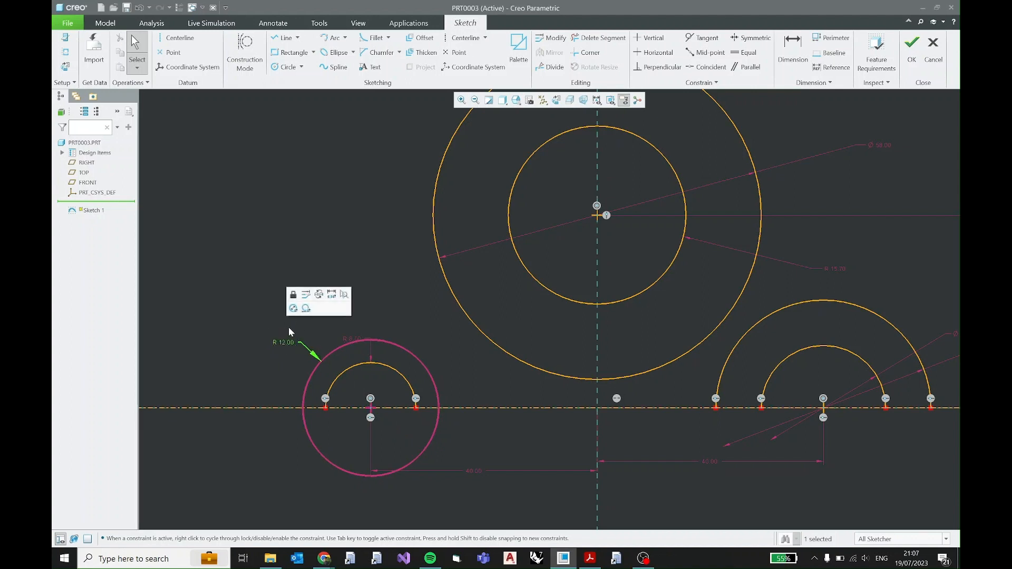
click(317, 378)
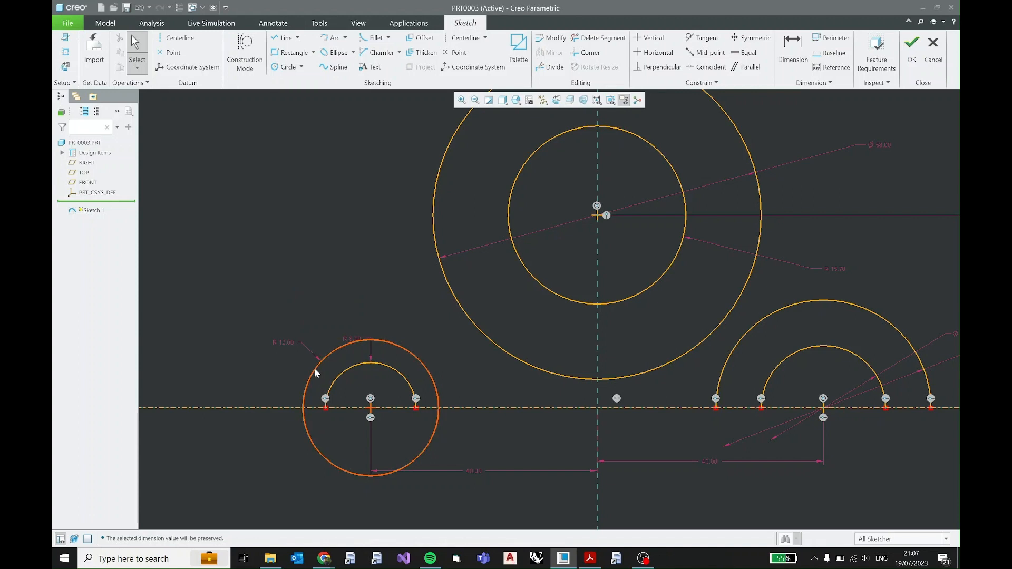
drag(313, 367, 285, 368)
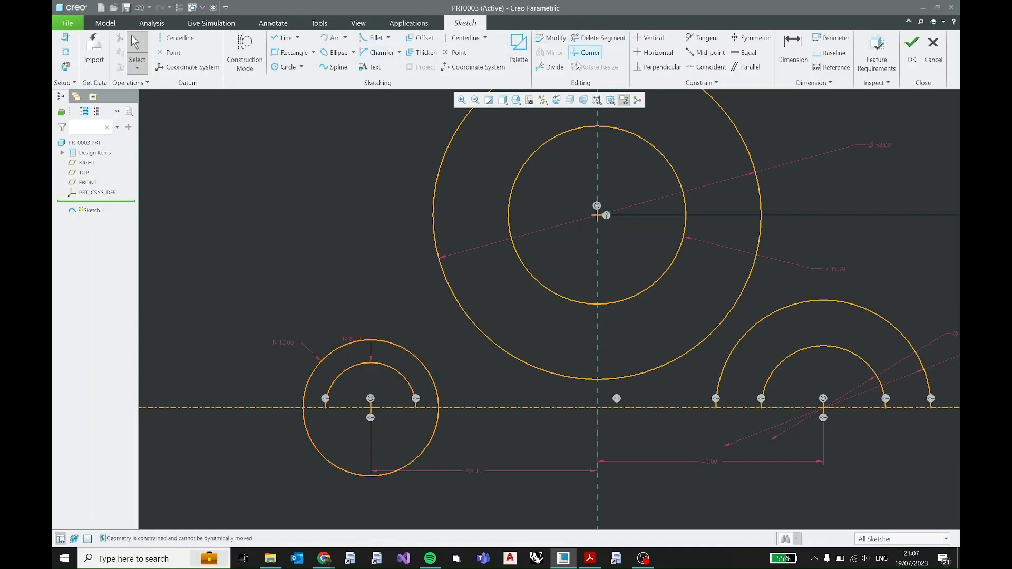
Step: Trim away the lower half of the outer left circle below the horizontal centerline with Delete Segment
click(598, 38)
drag(453, 429, 234, 460)
scroll(453, 448, up, 3)
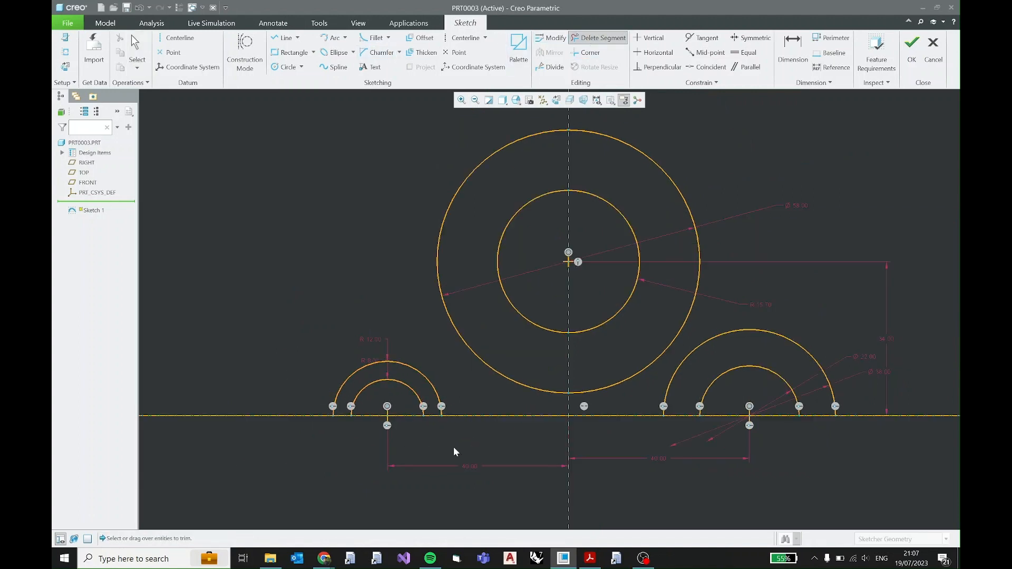
shift+middle_drag(534, 432, 461, 434)
scroll(492, 410, down, 1)
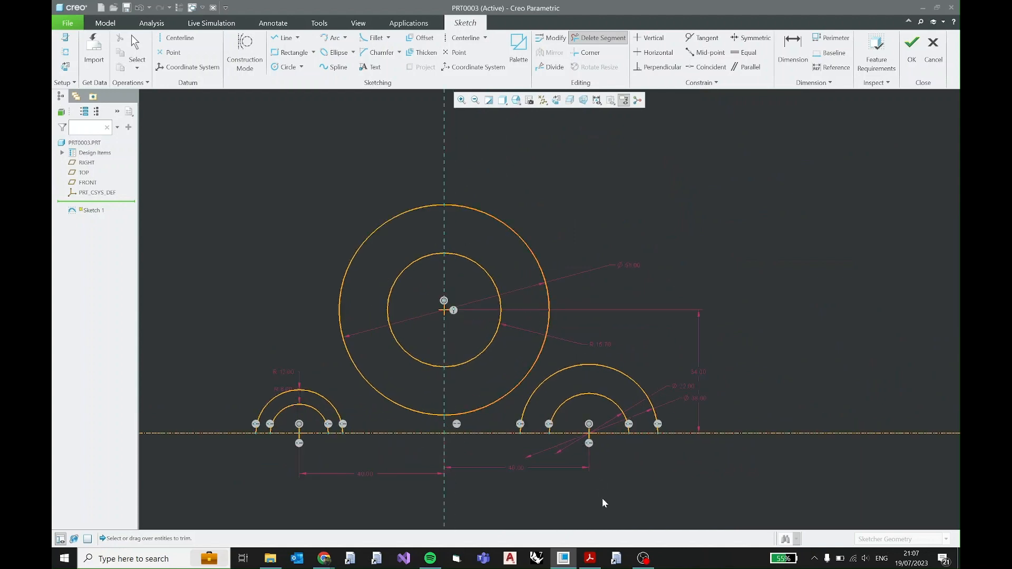
Step: Consult the side arcs in 2D practice (5).pdf, and draw a circle about 49 in diameter above and tangent to the outer right semicircle
click(589, 558)
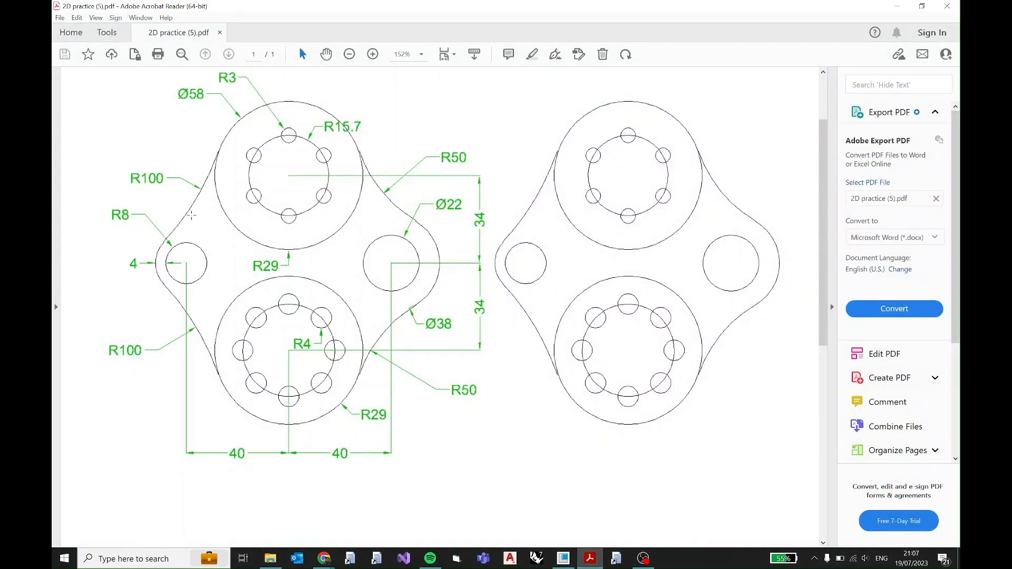
click(904, 7)
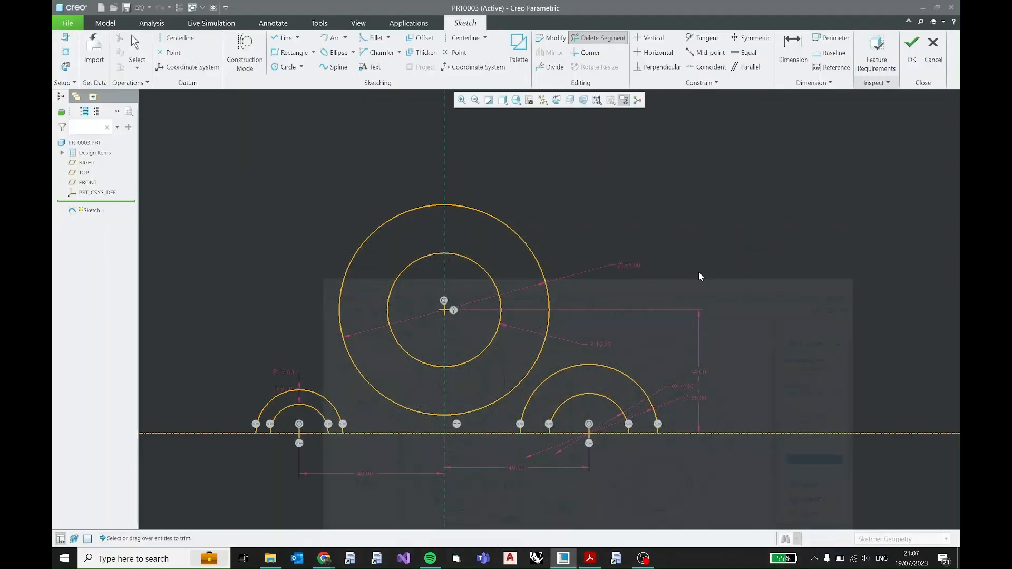
click(272, 69)
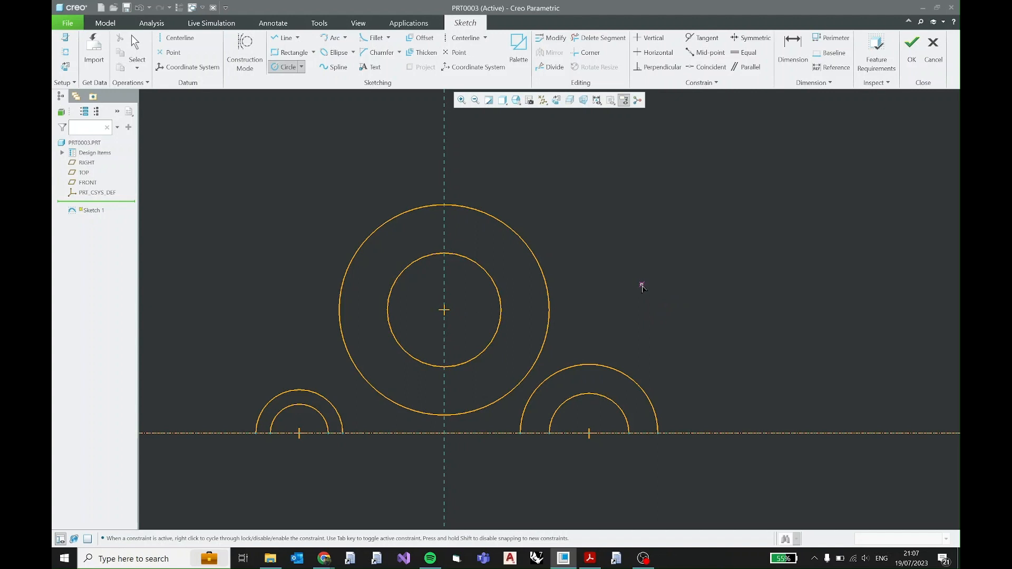
click(642, 285)
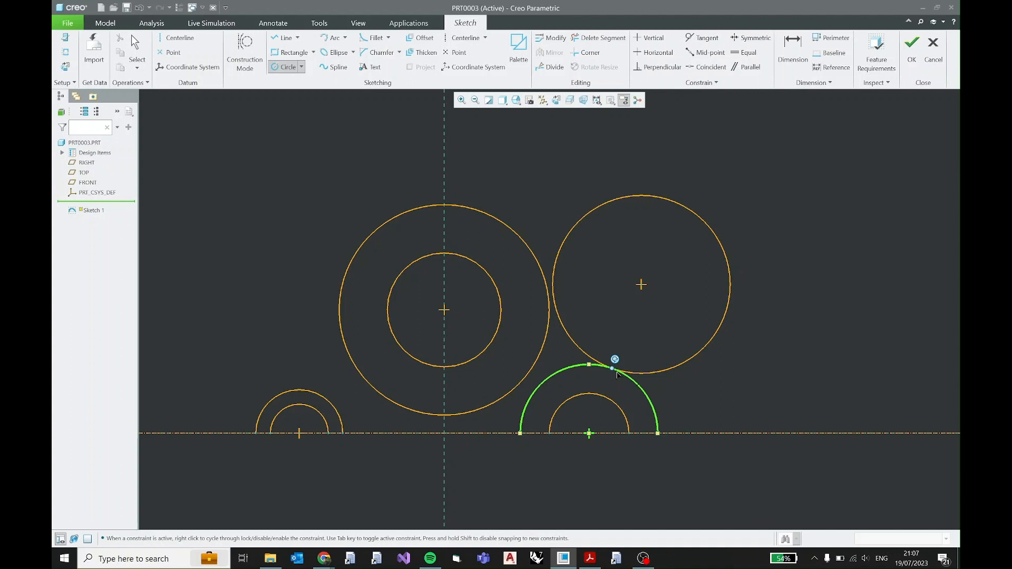
click(616, 373)
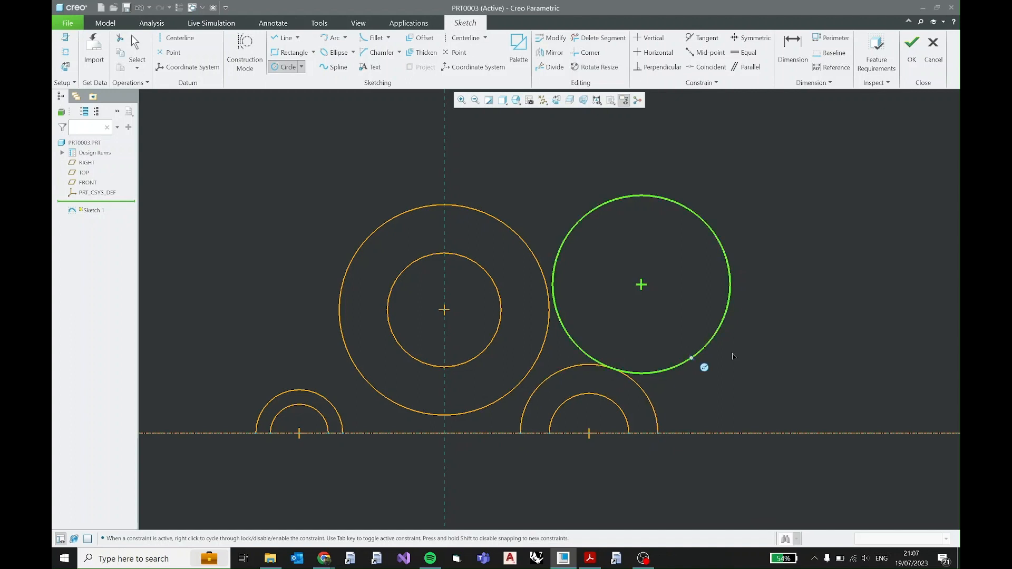
middle_click(802, 332)
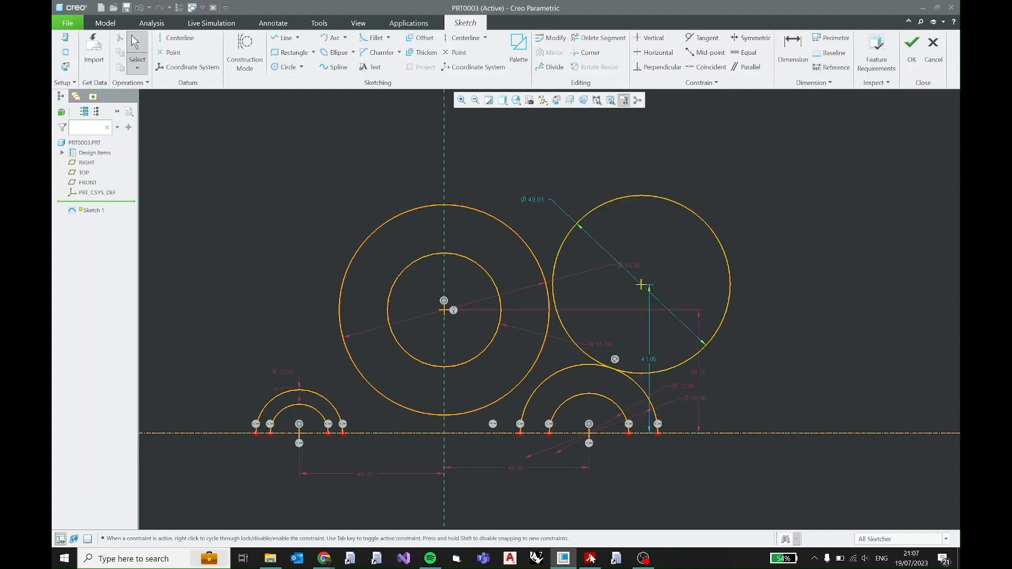
Step: Check the side arc radius in 2D practice (5).pdf and make the new right circle tangent to the large central circle
key(alt+Tab)
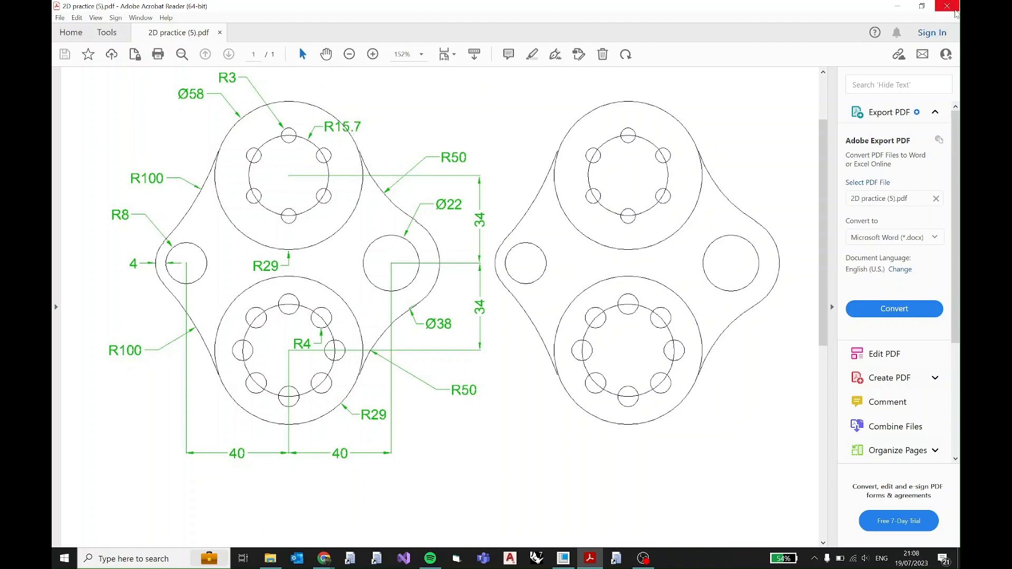
key(alt+Tab)
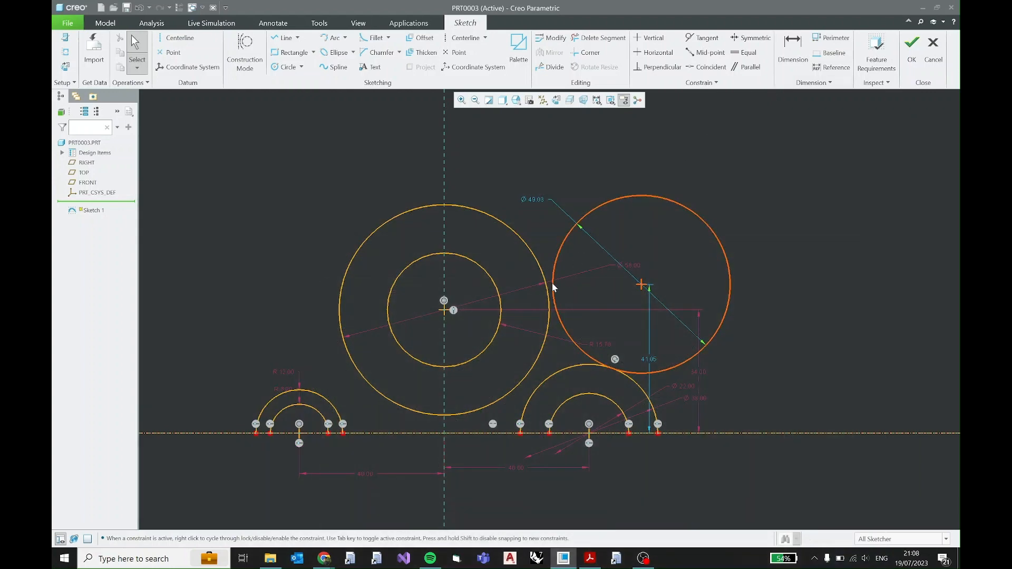
click(552, 282)
ctrl+click(542, 272)
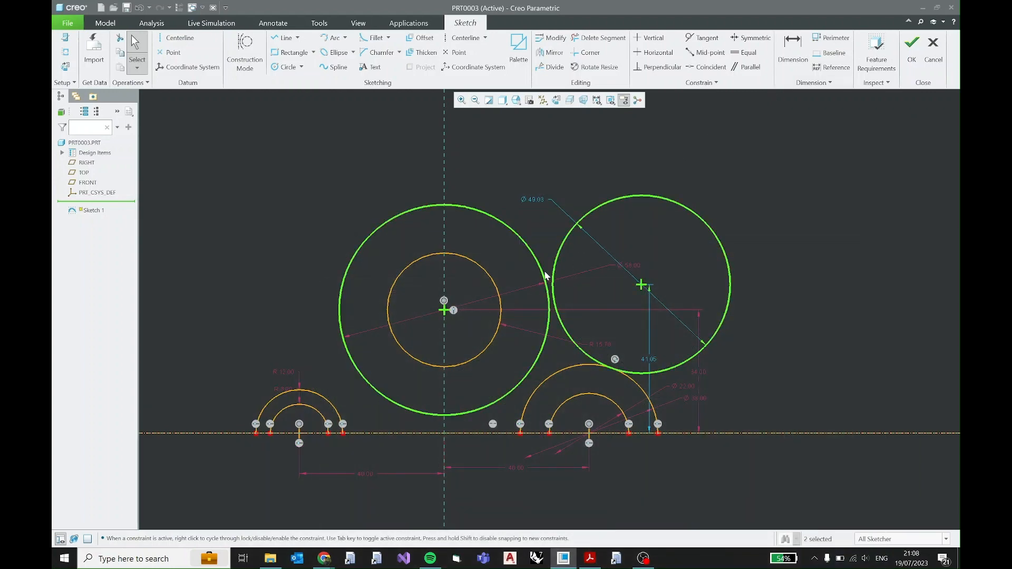
click(560, 268)
click(553, 273)
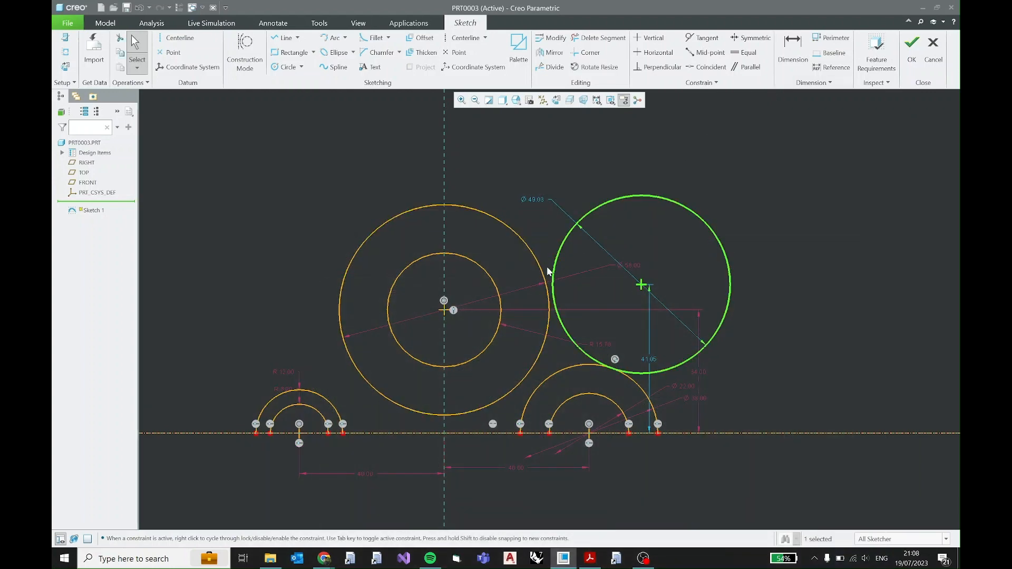
ctrl+click(545, 269)
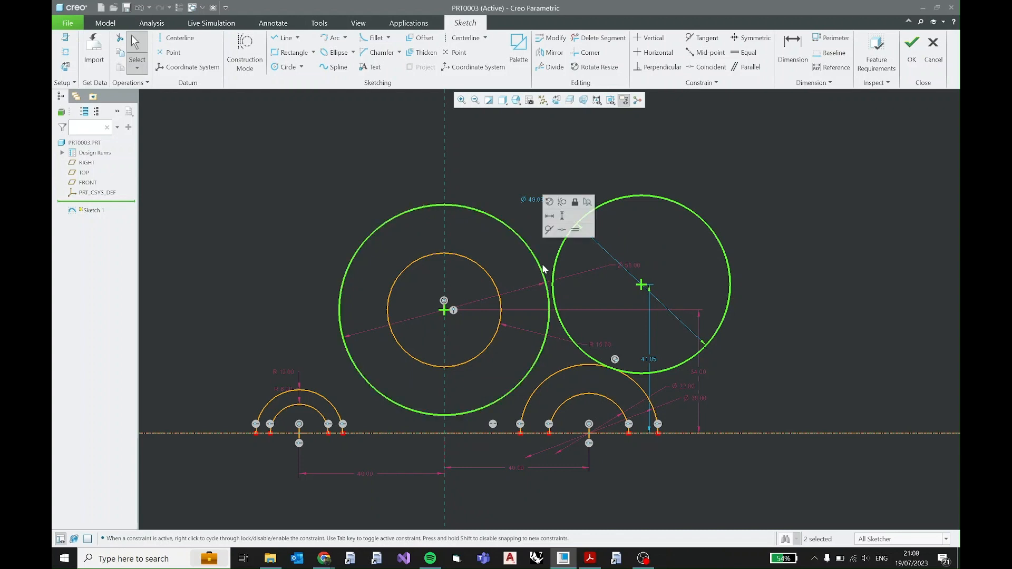
click(549, 230)
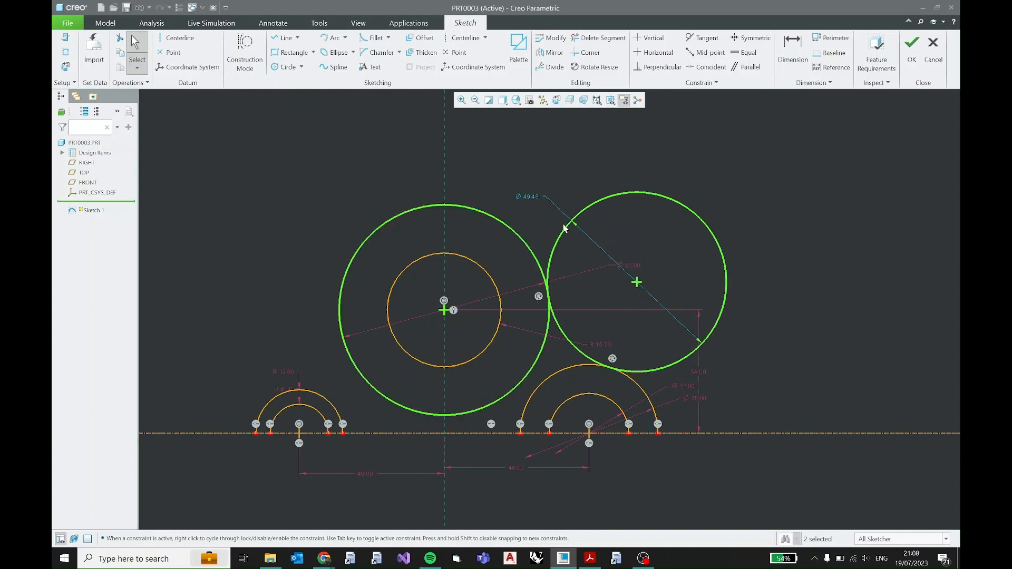
Step: Move the tangent circle's diameter dimension clear of the geometry, convert it to a radius and set it to 50
drag(727, 219, 766, 236)
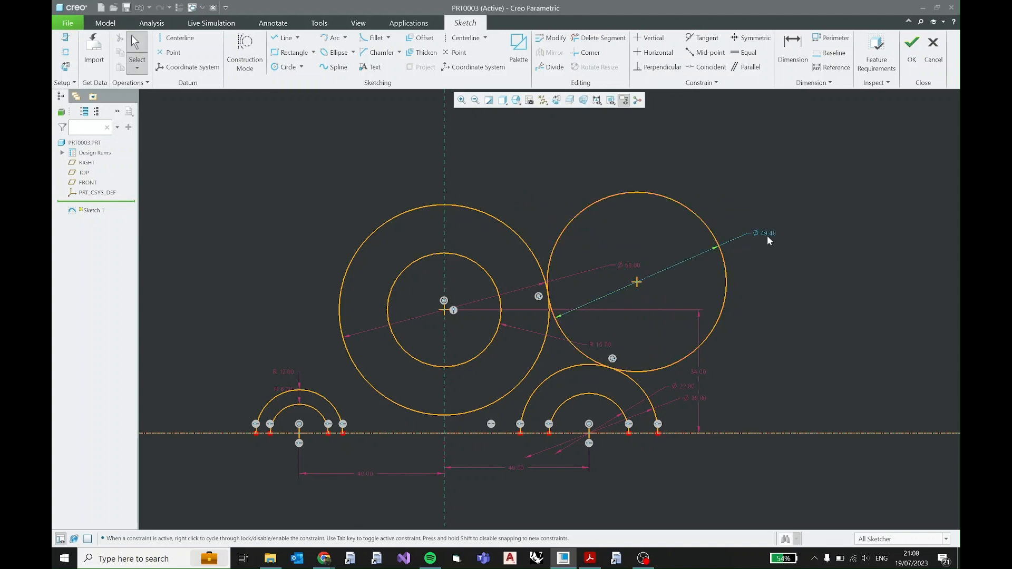
click(776, 201)
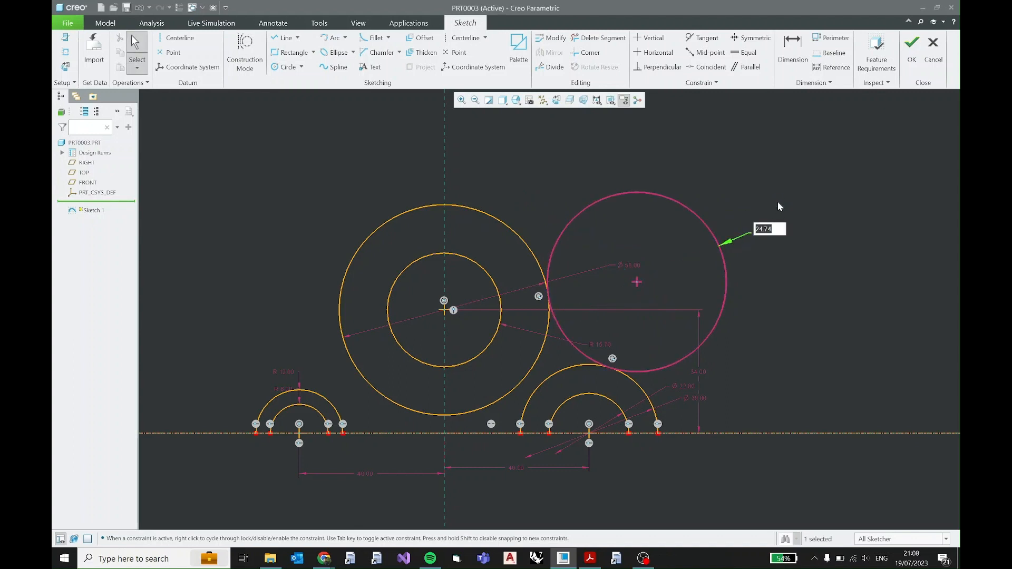
text(50)
key(Return)
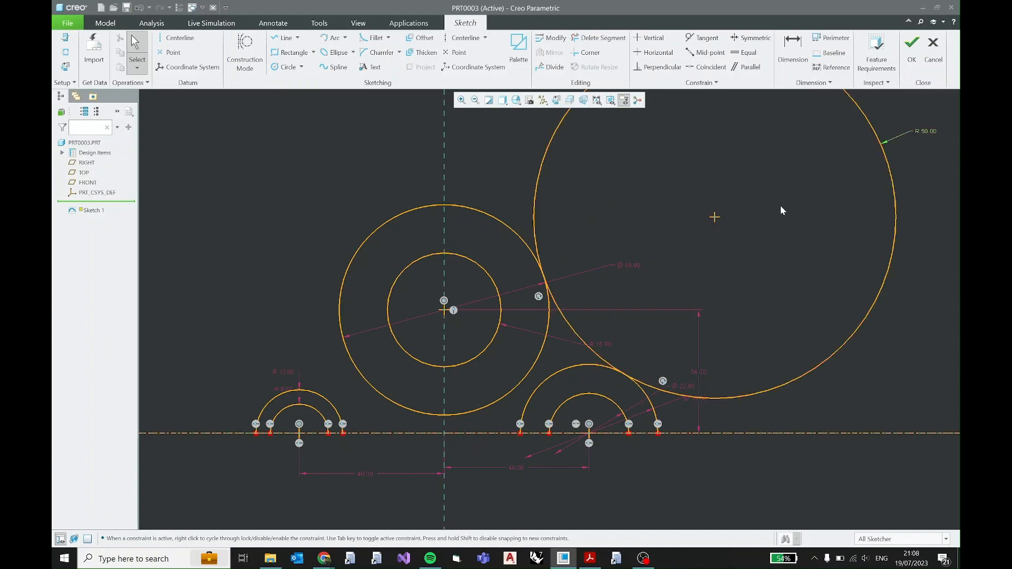
Step: Trim the R50 circle with Delete Segment, keeping only the arc between the large central circle and the outer right semicircle
scroll(796, 221, up, 1)
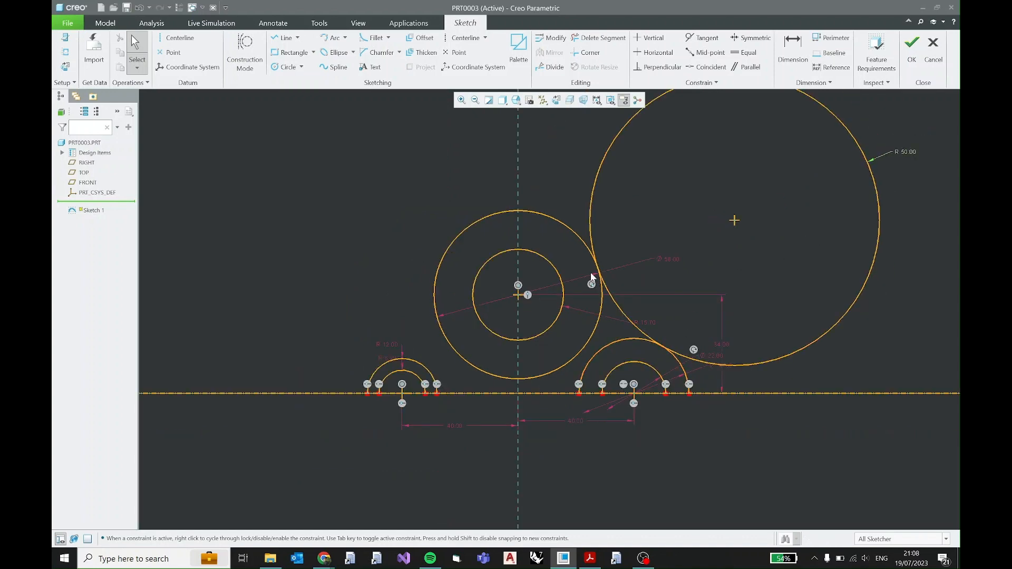
shift+middle_drag(669, 256, 514, 290)
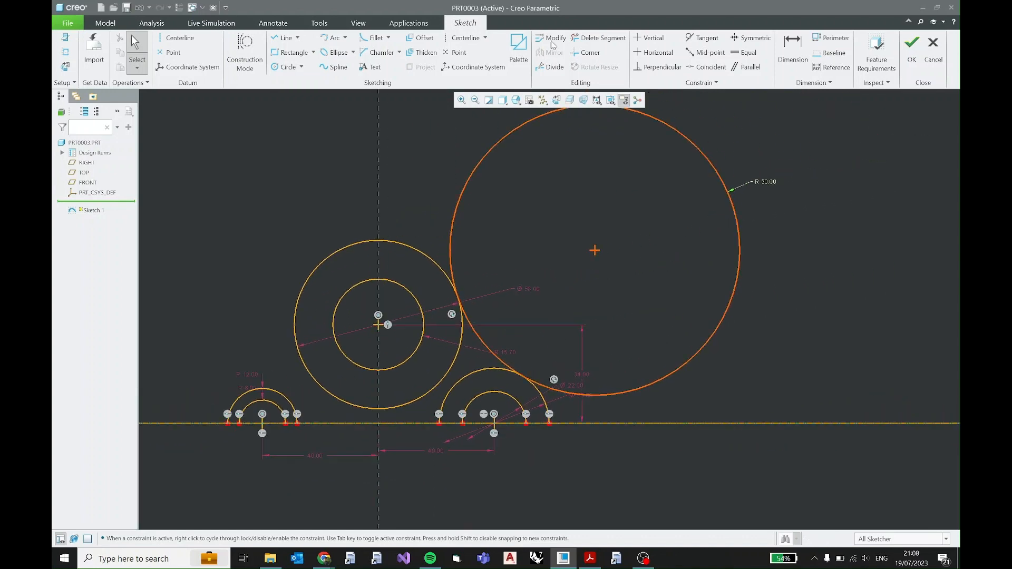
click(603, 41)
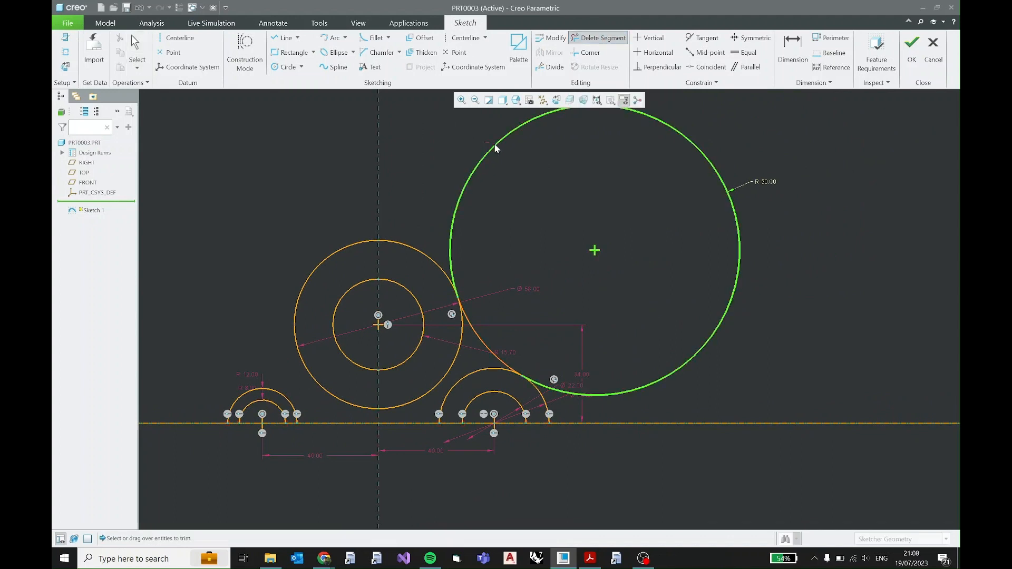
drag(495, 148, 760, 291)
scroll(493, 341, up, 1)
scroll(492, 341, down, 2)
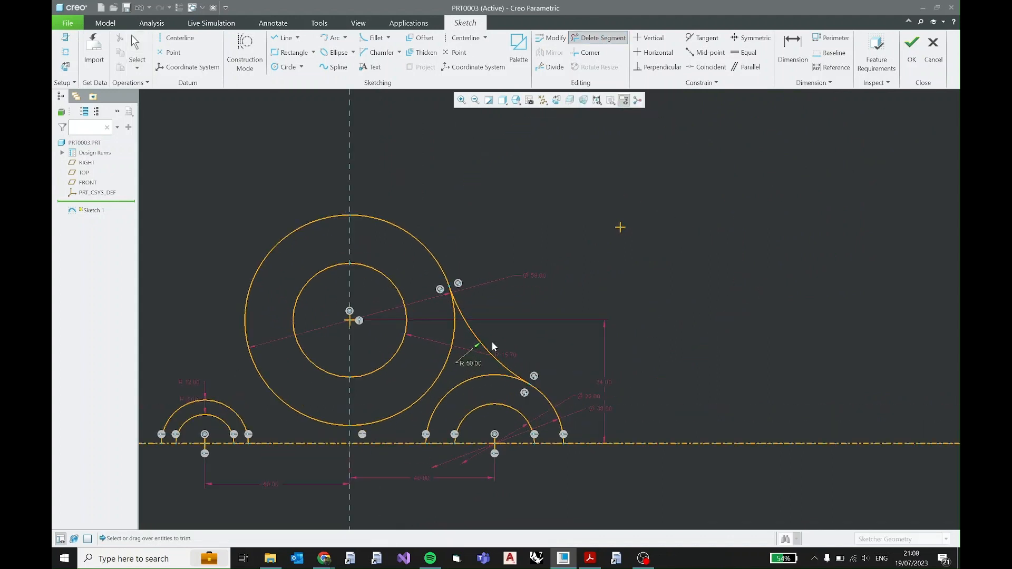
Step: Move the R50 arc's radius dimension away from the geometry, lock it, and test that the arc cannot be moved
middle_click(490, 343)
drag(466, 364, 584, 263)
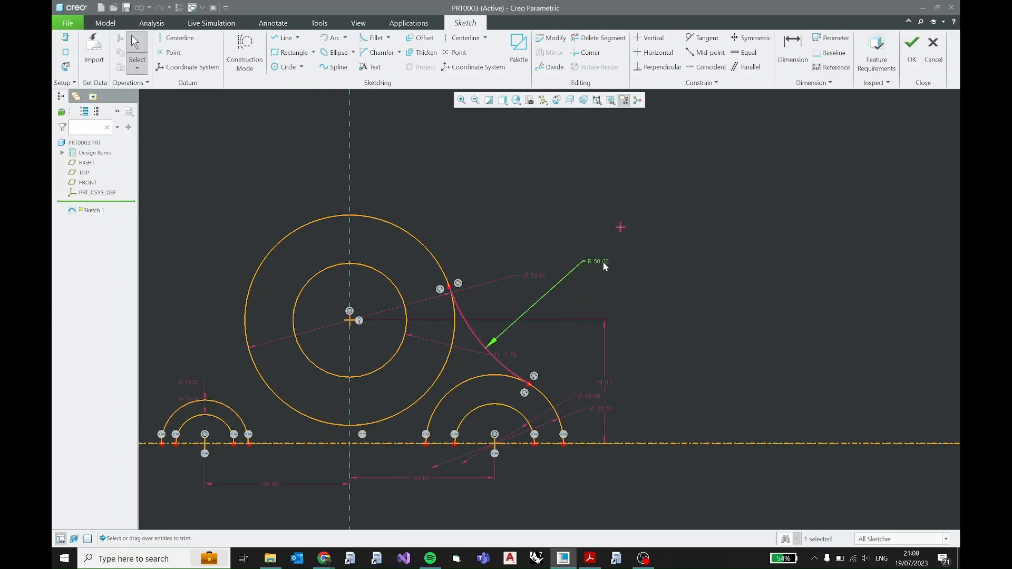
click(609, 215)
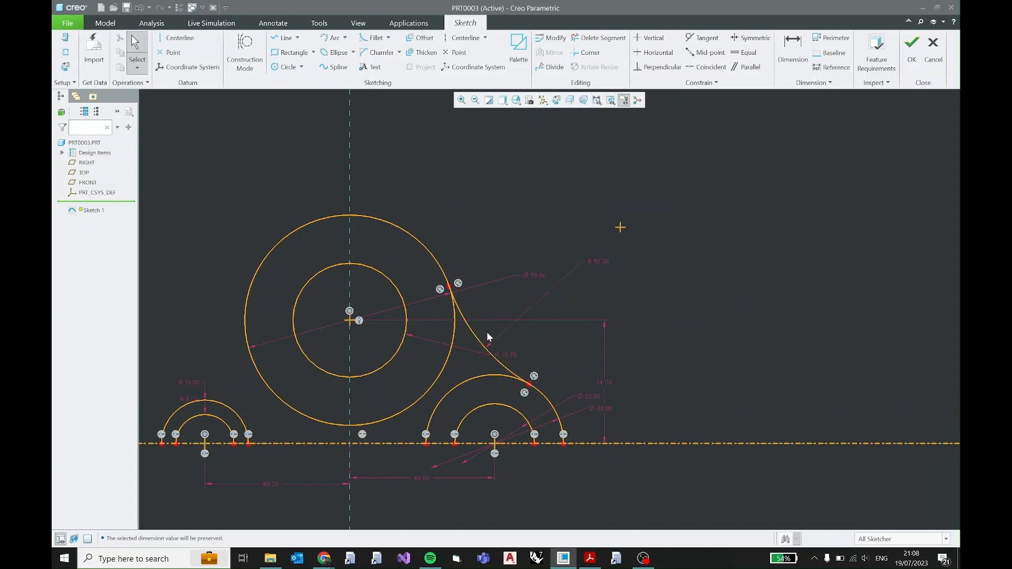
drag(487, 333, 516, 325)
Step: Draw a circle above the left semicircles, tangent to the left side of the large central circle
mouse_move(663, 333)
shift+middle_down()
mouse_move(740, 275)
mouse_move(801, 279)
shift+middle_up()
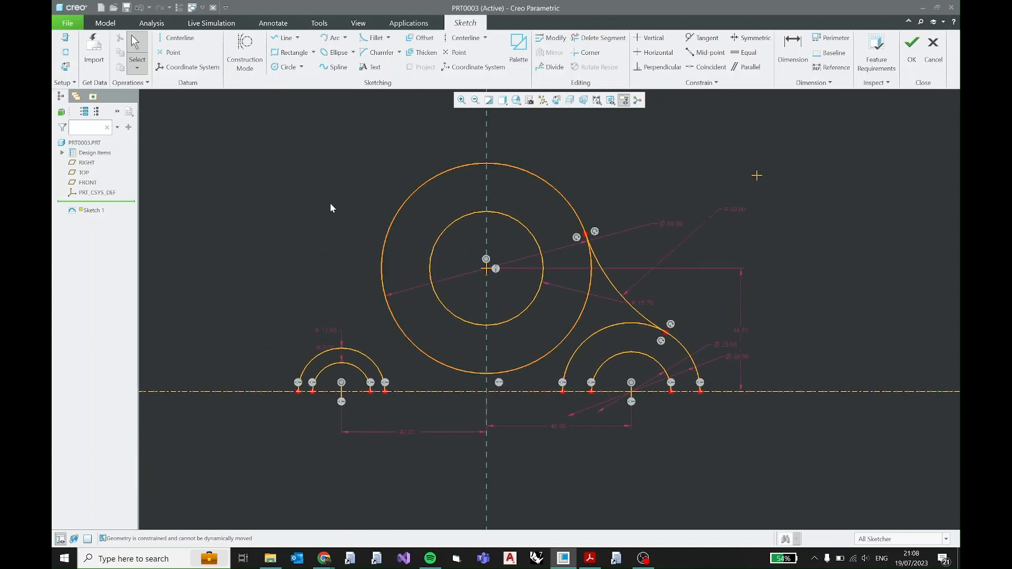
click(281, 68)
click(273, 219)
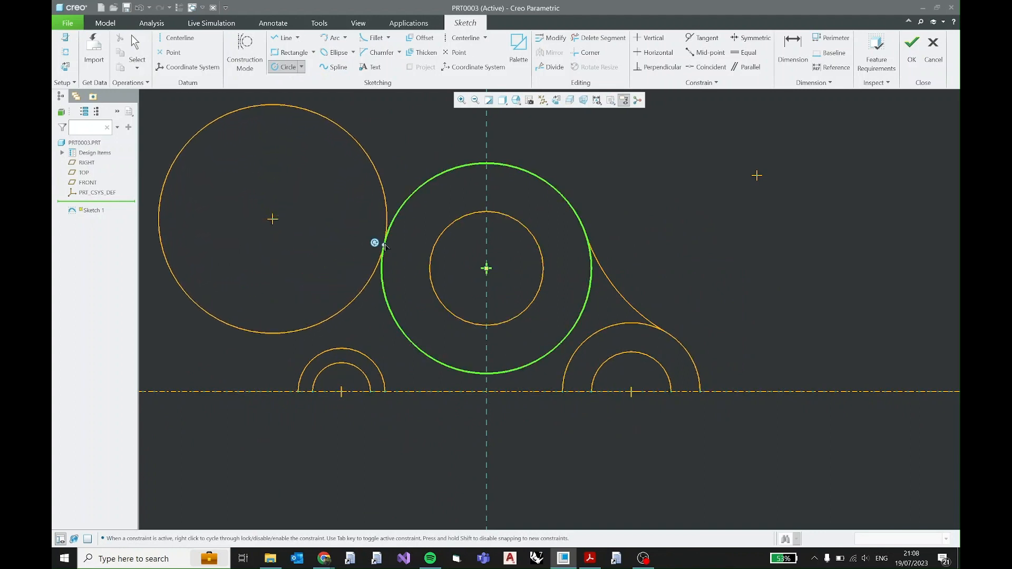
click(384, 245)
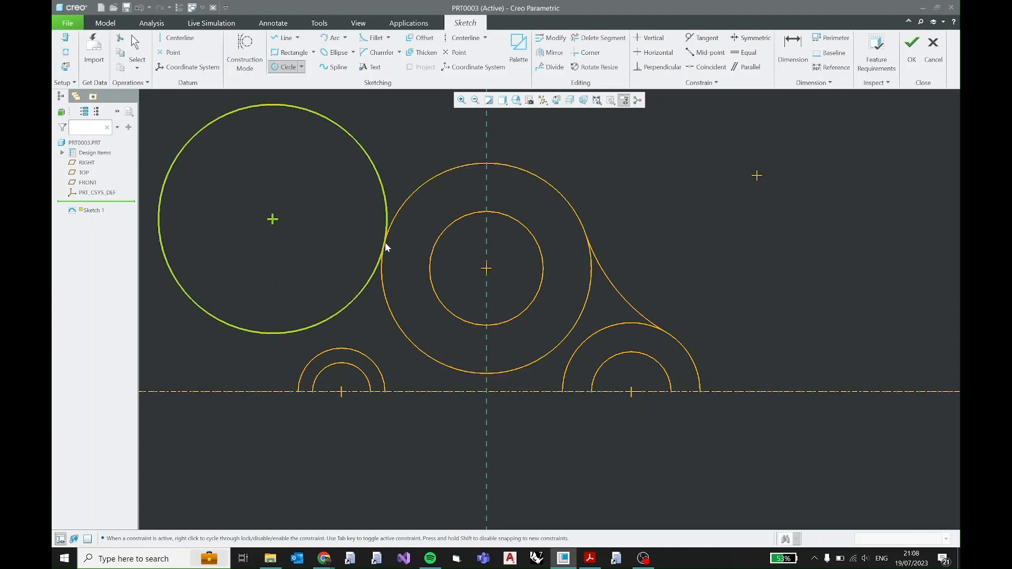
Step: Finish the circle on the upper left and make it tangent to the outer left semicircle
middle_click(422, 150)
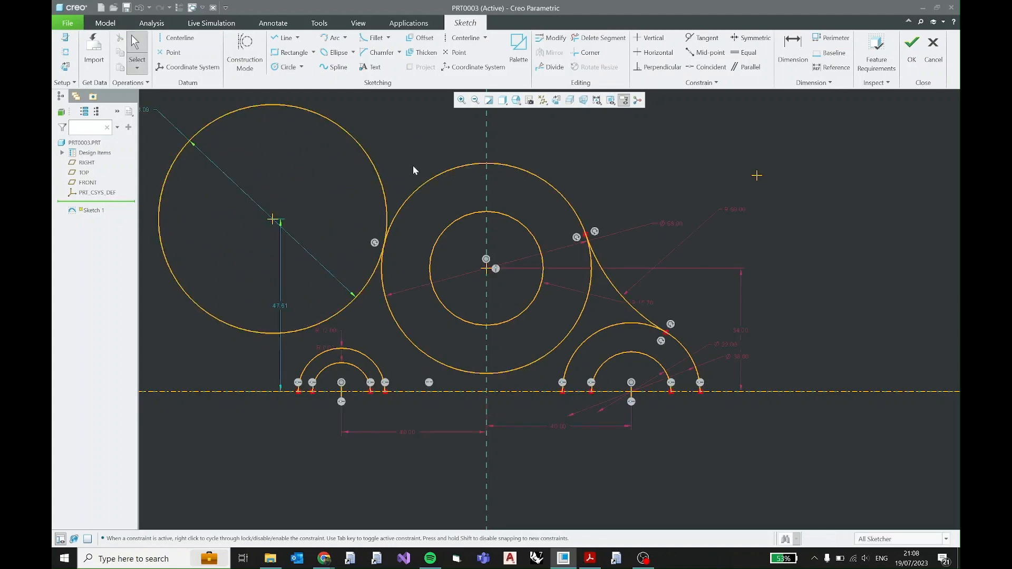
middle_drag(413, 166, 444, 183)
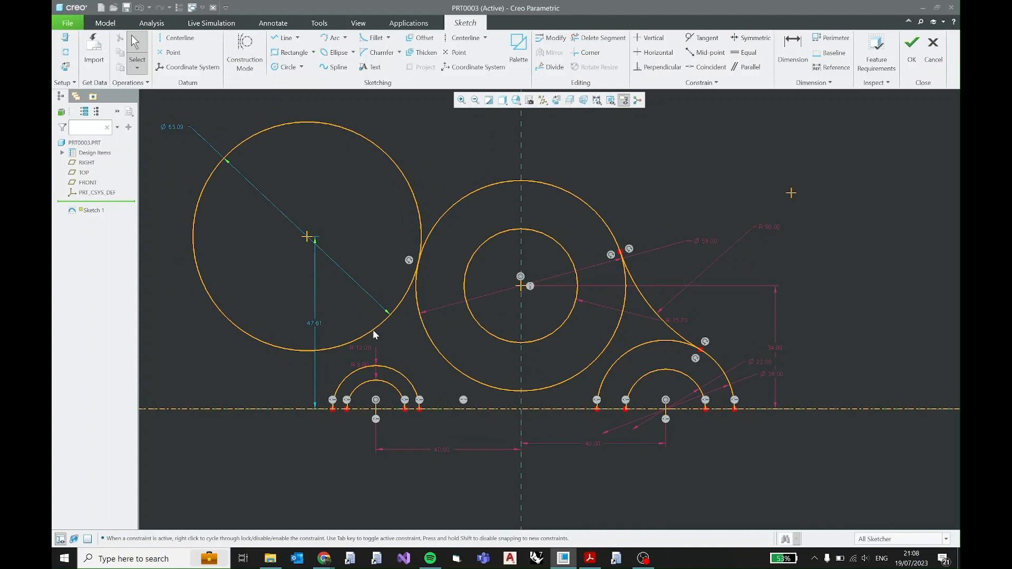
click(337, 347)
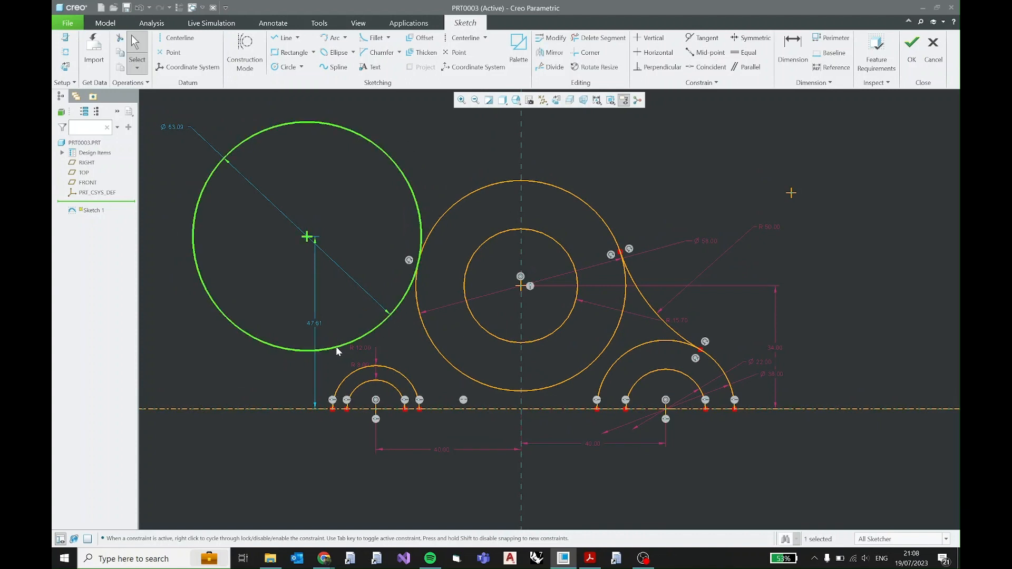
ctrl+click(345, 379)
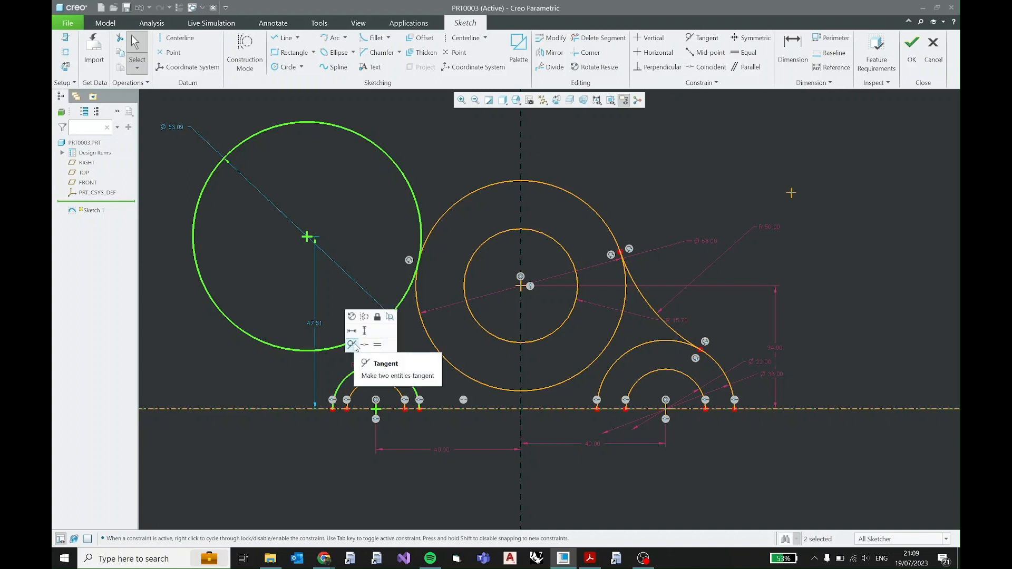
click(352, 344)
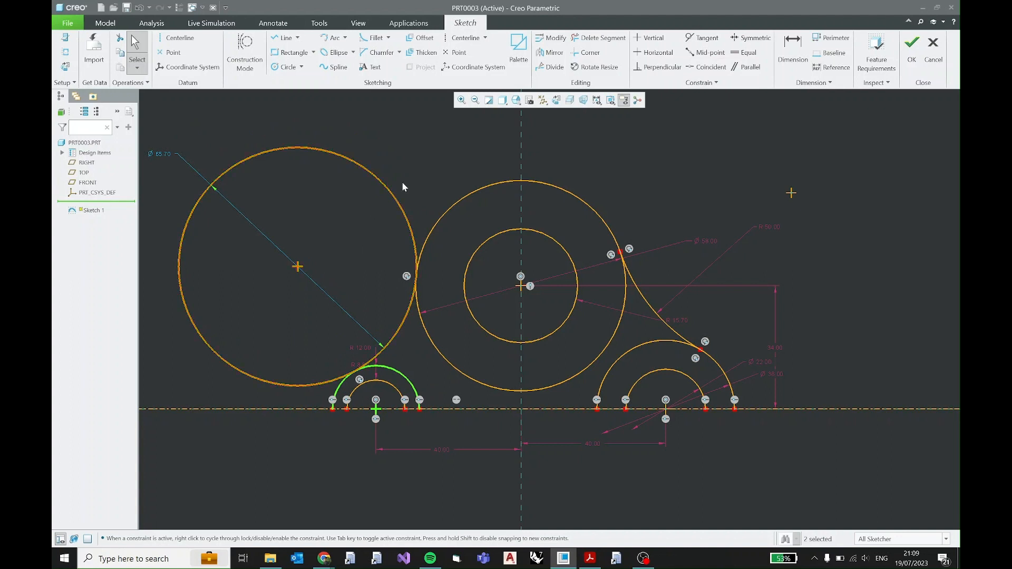
Step: Convert the upper-left tangent circle's diameter dimension to a radius and set it to 100
click(163, 153)
click(172, 119)
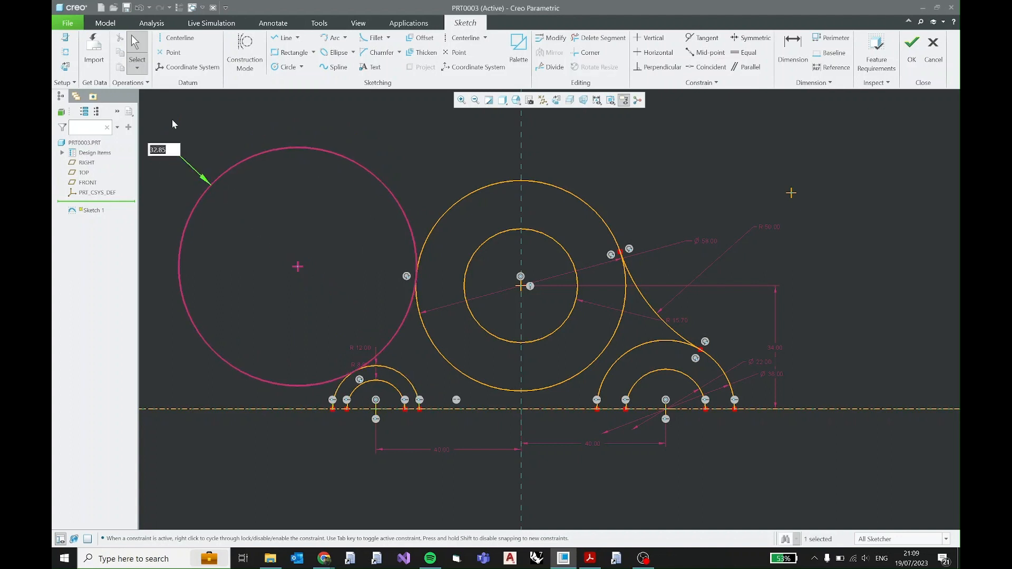
text(200)
key(Return)
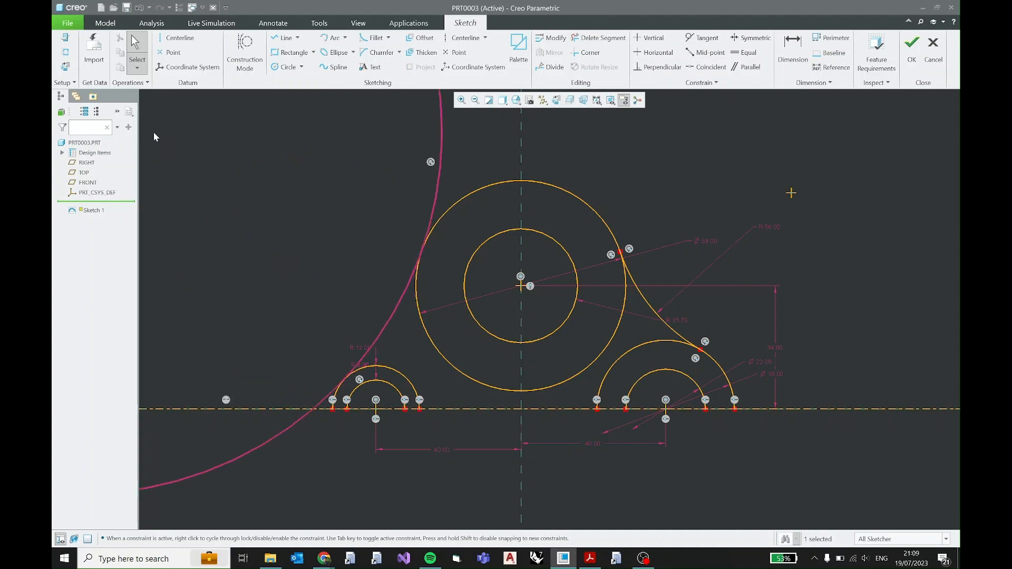
click(363, 168)
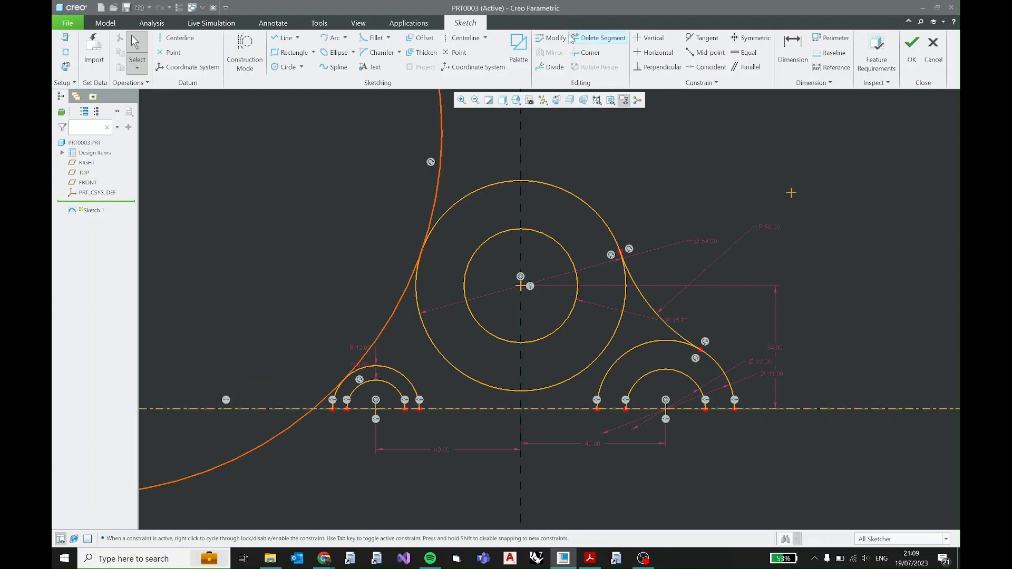
Step: Trim the R100 circle with Delete Segment and delete its leftover lower arc, keeping only the arc joining the large circle to the outer left semicircle
click(591, 38)
click(440, 131)
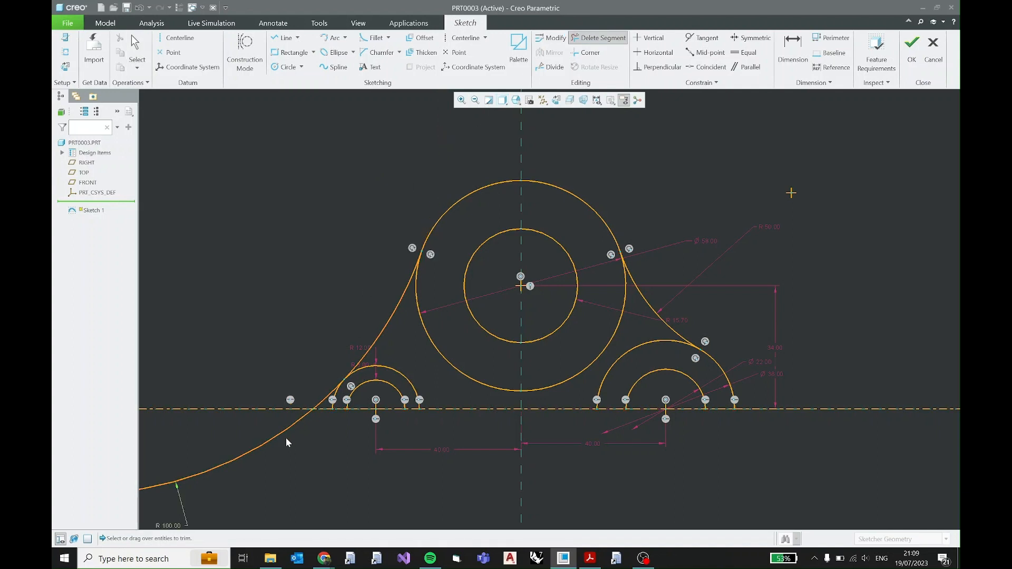
scroll(299, 449, up, 4)
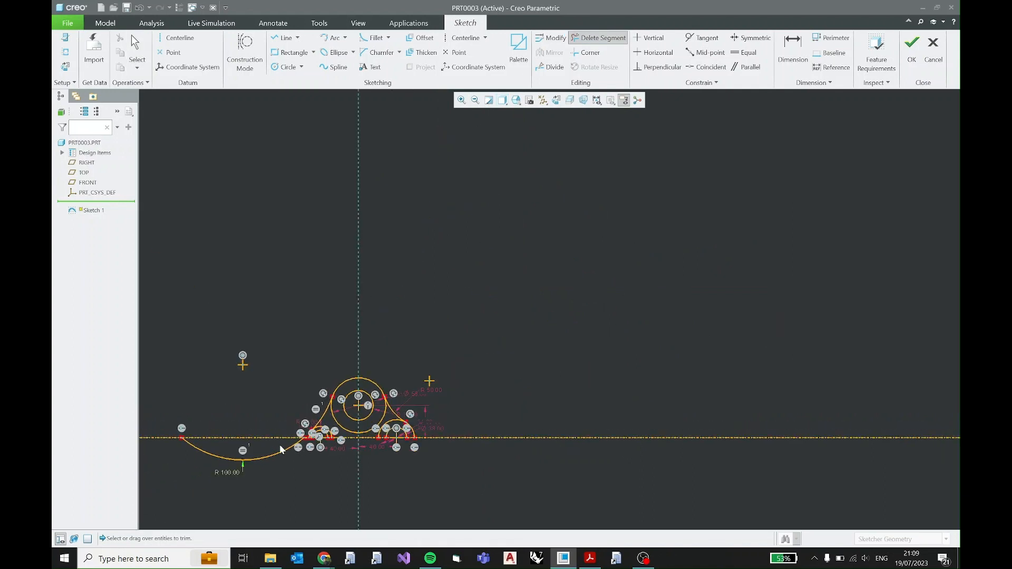
middle_click(264, 457)
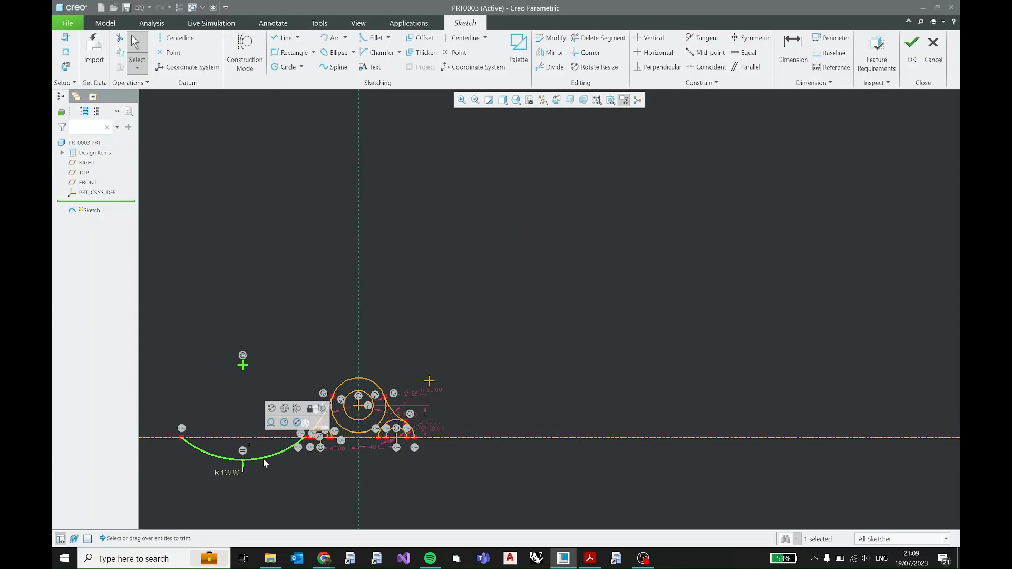
key(Delete)
scroll(316, 409, up, 8)
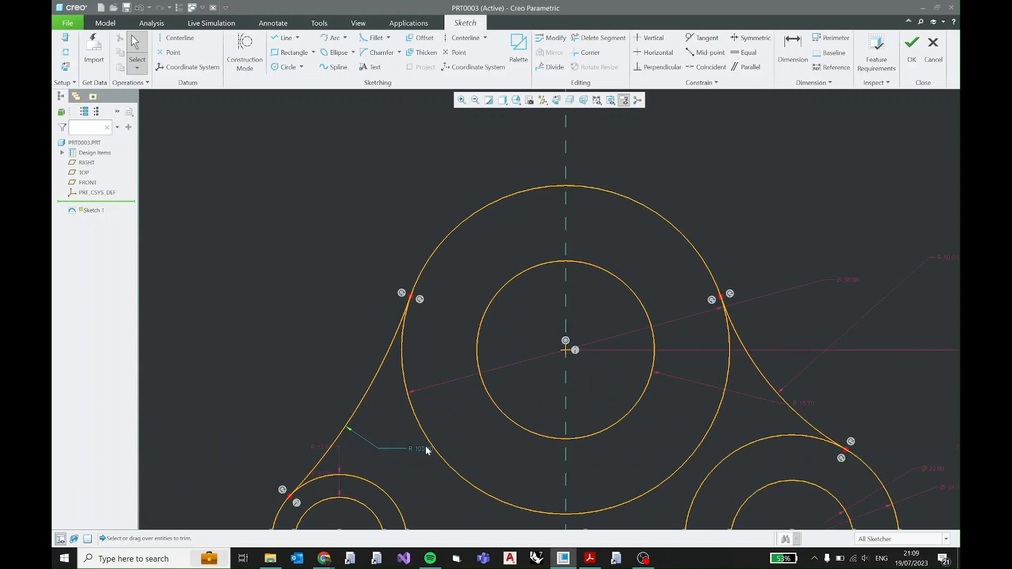
Step: Move the R100 arc's radius dimension clear of the geometry, lock it, and test whether the arc can be moved
drag(408, 447, 300, 334)
click(278, 333)
double_click(278, 333)
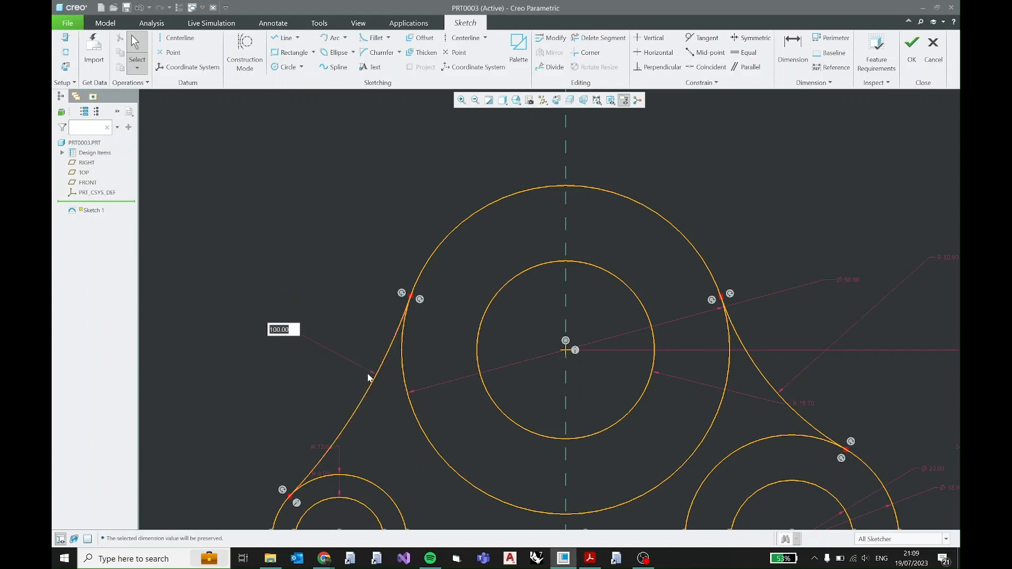
key(Return)
drag(371, 390, 348, 391)
scroll(443, 377, up, 4)
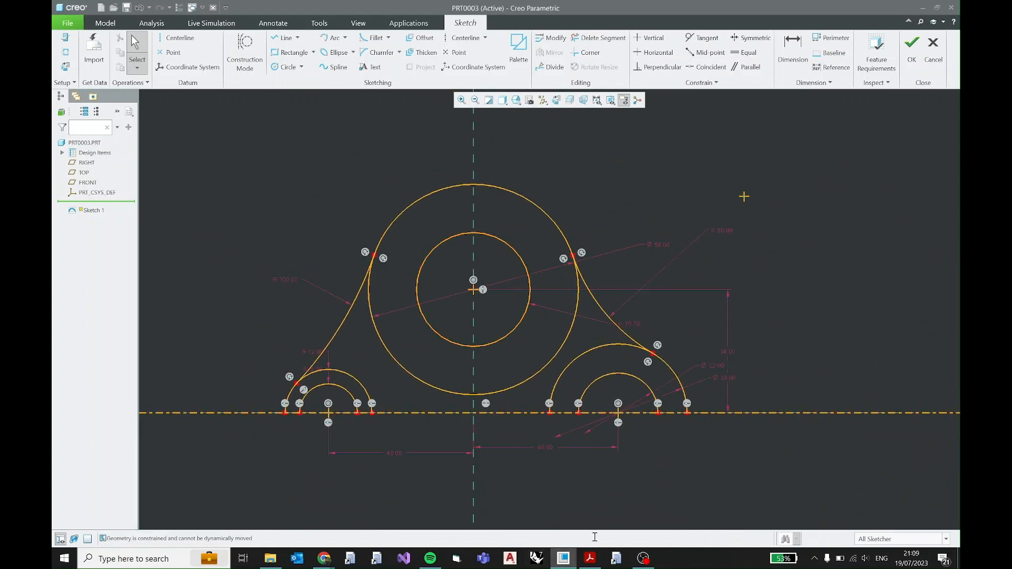
Step: Switch to 2D practice (5).pdf in Acrobat Reader, place it beside the Creo sketch, and compare the sketched upper half with the drawing
click(590, 558)
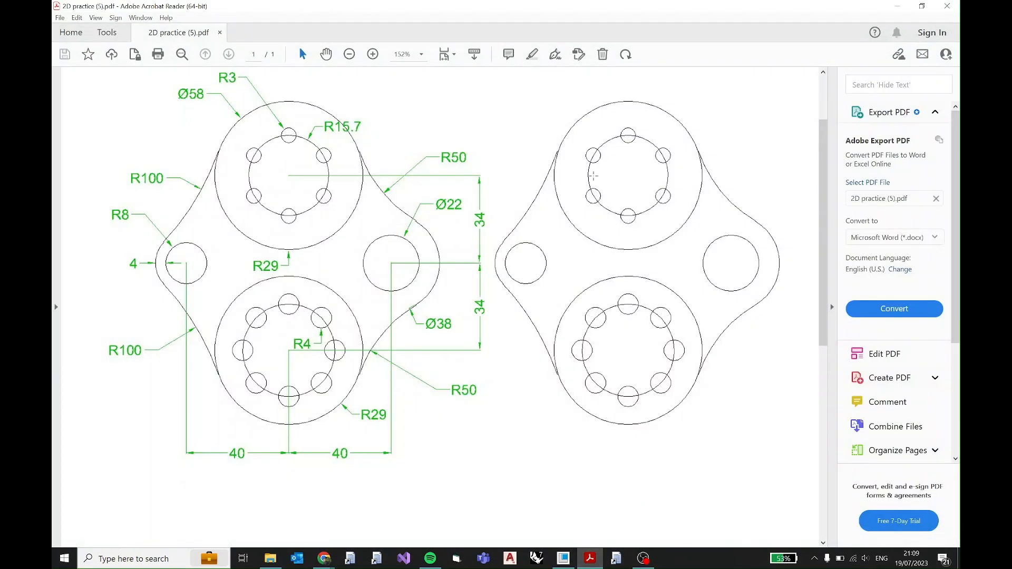
mouse_move(559, 13)
mouse_down()
mouse_move(551, 25)
mouse_move(754, 119)
mouse_move(749, 74)
mouse_up()
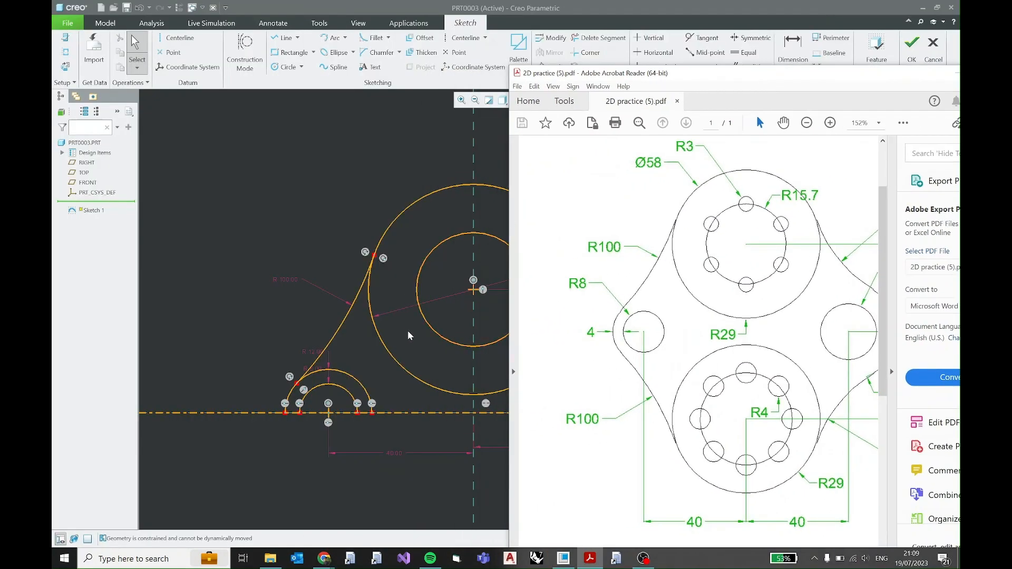
shift+middle_drag(406, 331, 286, 322)
click(589, 559)
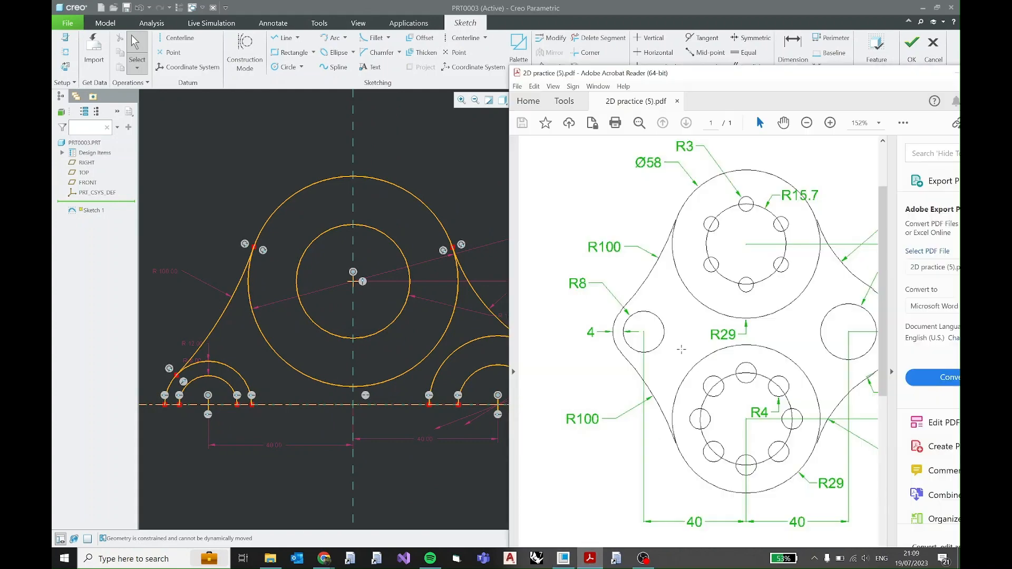
scroll(382, 319, down, 4)
scroll(498, 334, up, 2)
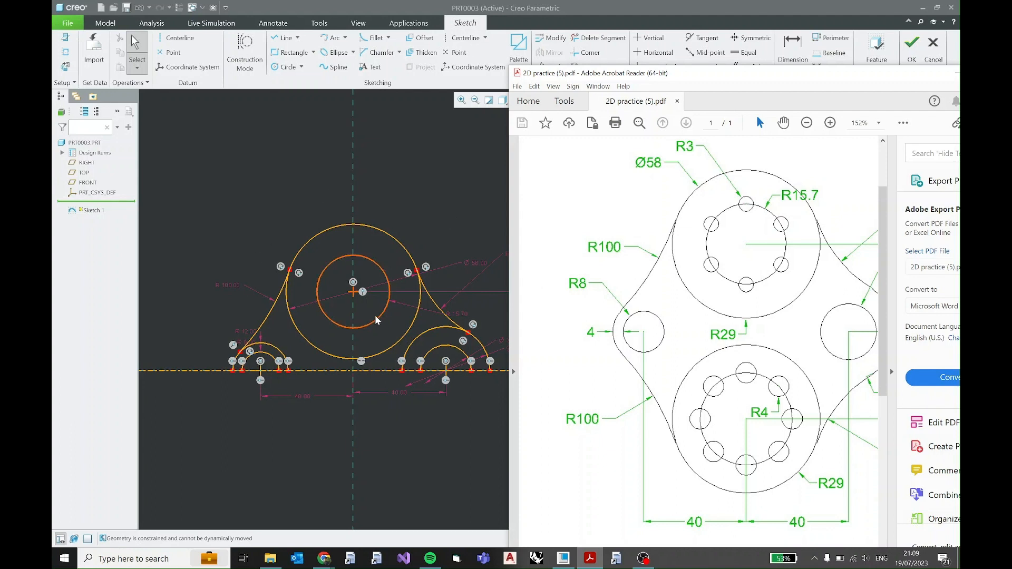
Step: Mirror the entire upper half of the profile about the horizontal centerline
mouse_move(495, 174)
mouse_down()
mouse_move(416, 361)
mouse_move(219, 369)
mouse_up()
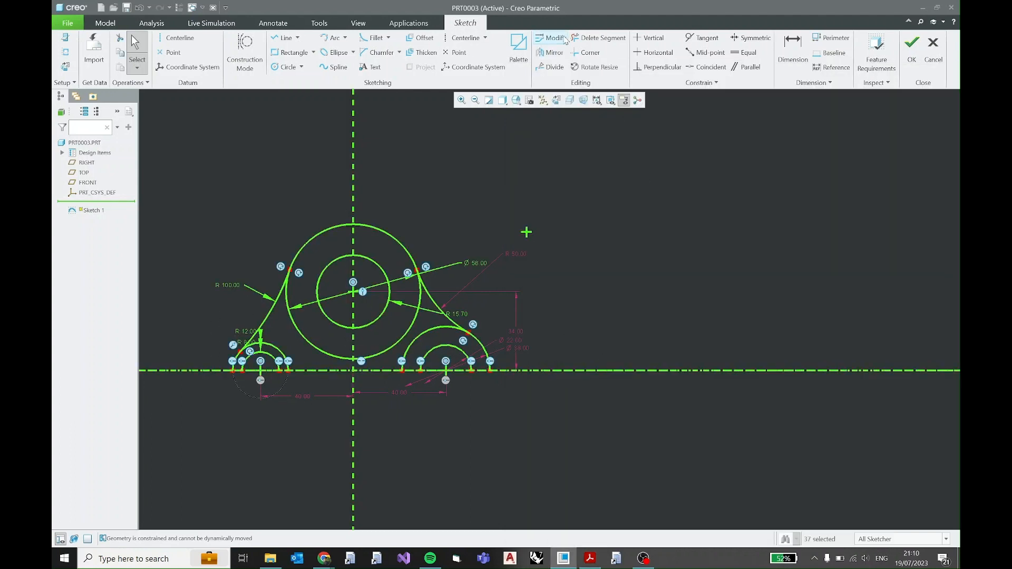
click(552, 51)
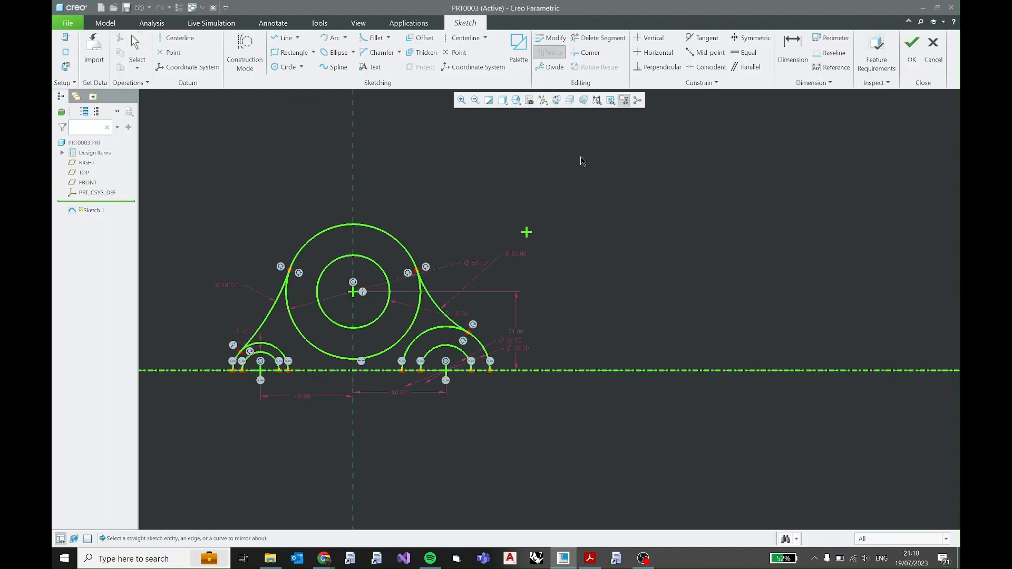
click(572, 371)
click(383, 299)
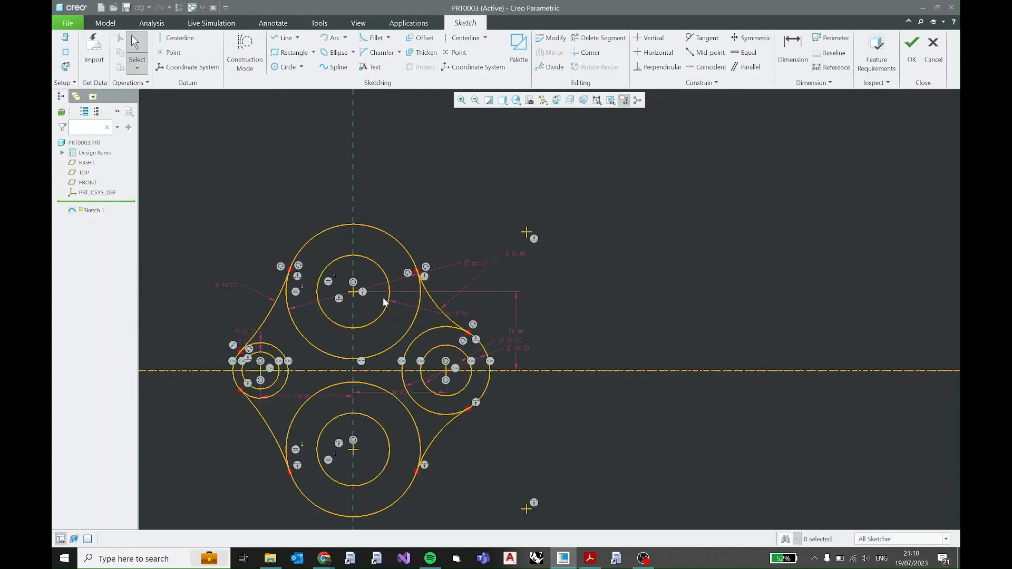
Step: Turn off the display of constraint symbols in the sketch, leaving dimensions, vertices and locks displayed
shift+middle_drag(332, 371, 371, 327)
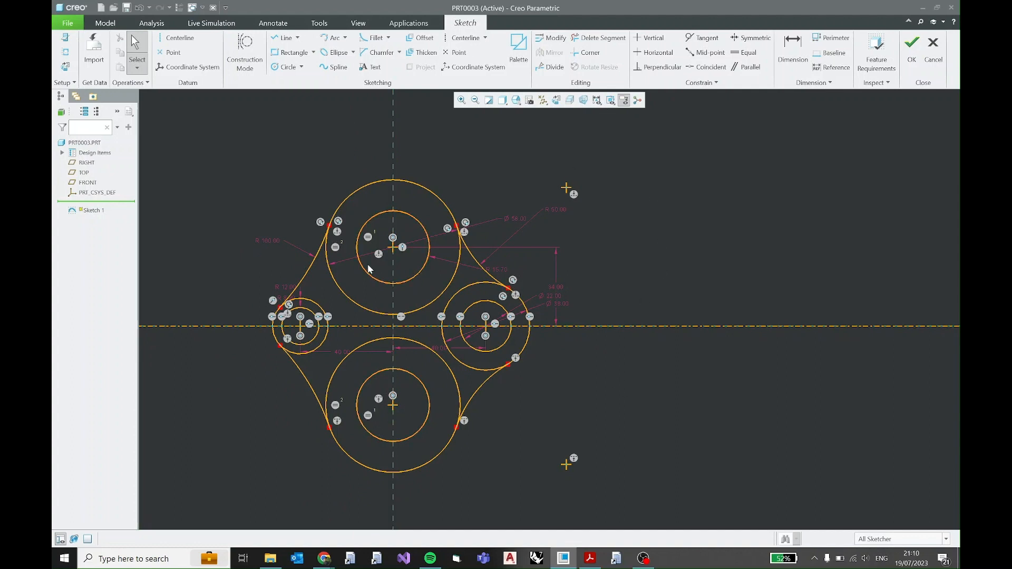
scroll(369, 269, up, 1)
scroll(369, 268, down, 3)
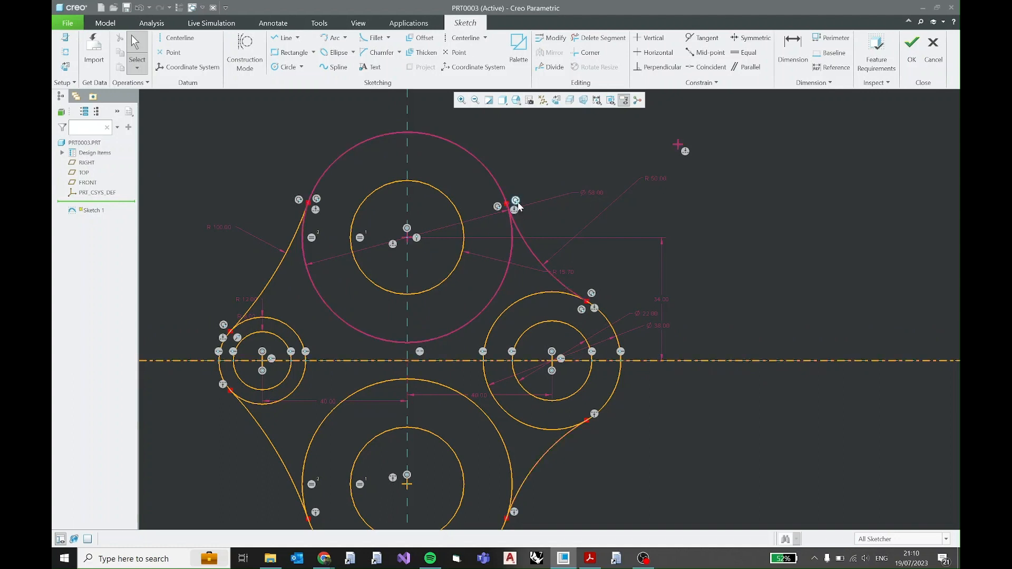
click(596, 100)
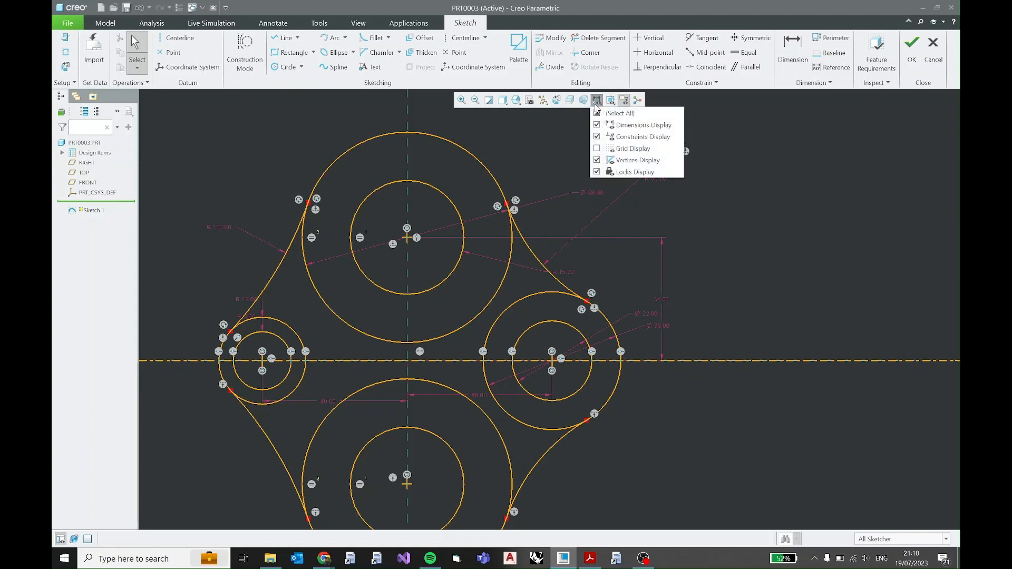
click(596, 136)
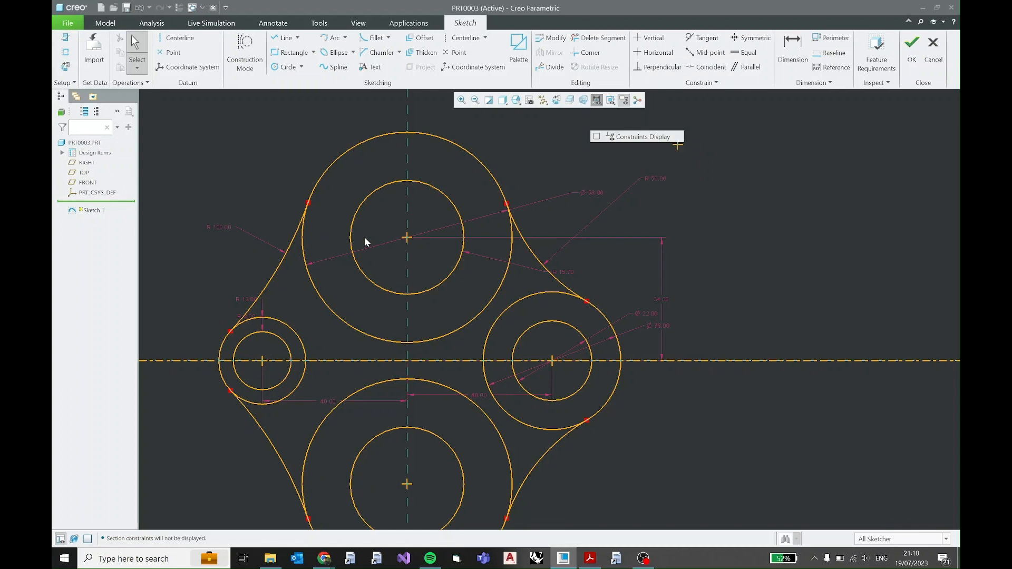
shift+middle_drag(481, 300, 527, 287)
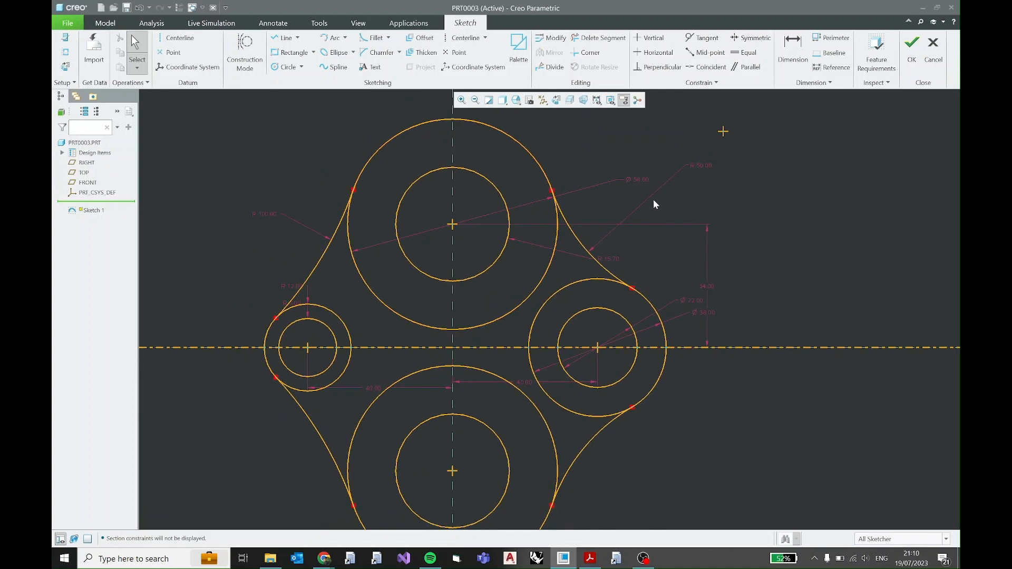
click(597, 100)
Step: Switch to the PDF drawing in Acrobat Reader and examine the small-circle patterns inside the two large circles
click(563, 558)
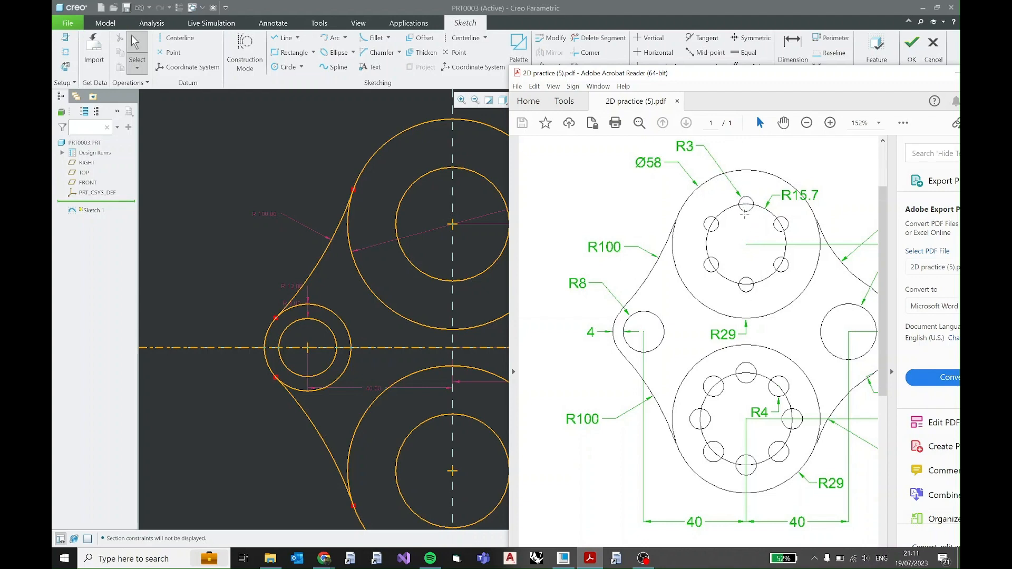
double_click(778, 77)
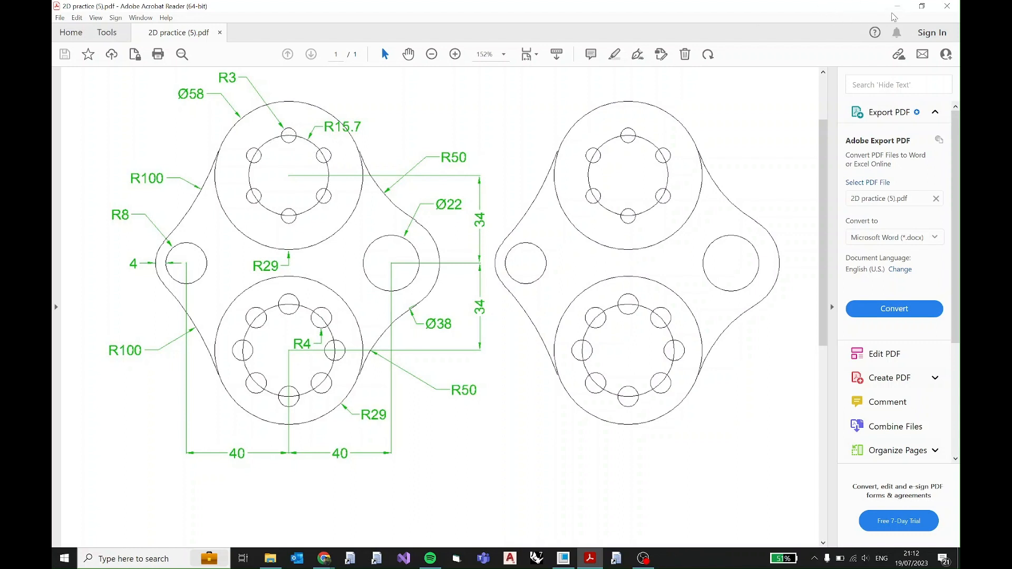
drag(845, 14, 912, 61)
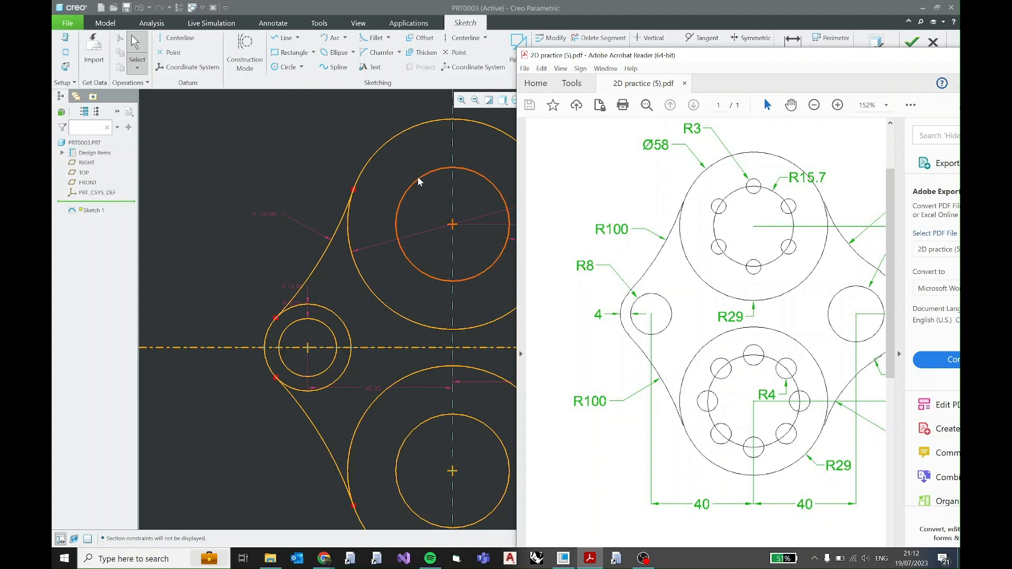
Step: Back in Creo, draw a circle centered on the topmost point of the upper large circle's inner circle, with a locked radius of 3
click(429, 141)
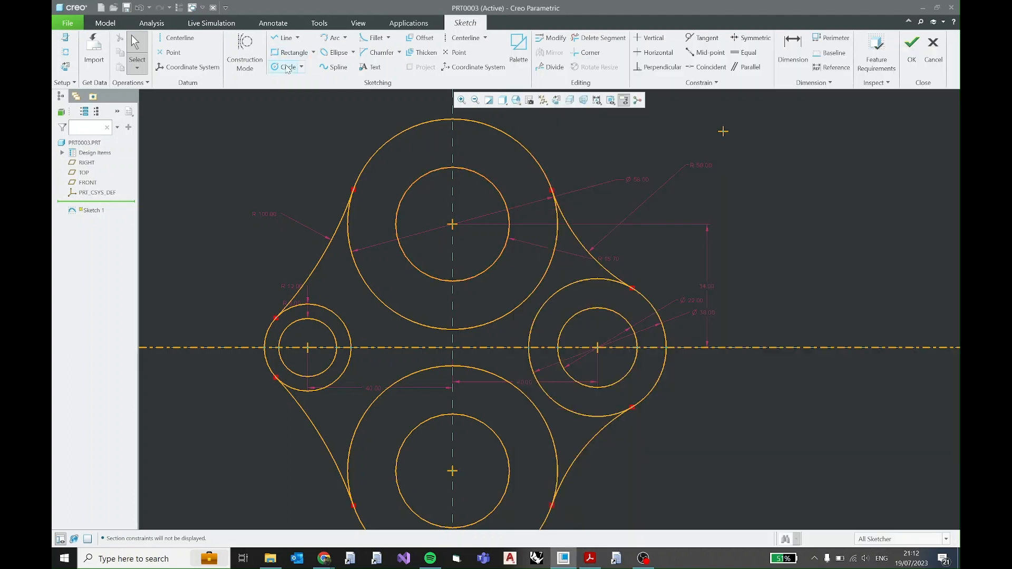
click(452, 167)
click(465, 168)
middle_click(499, 163)
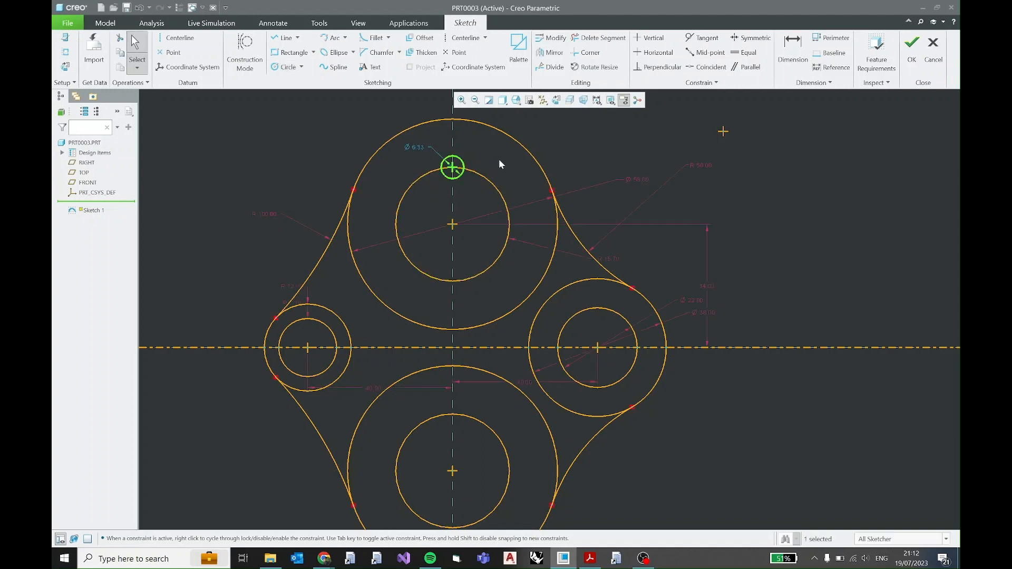
click(420, 149)
double_click(419, 149)
text(3)
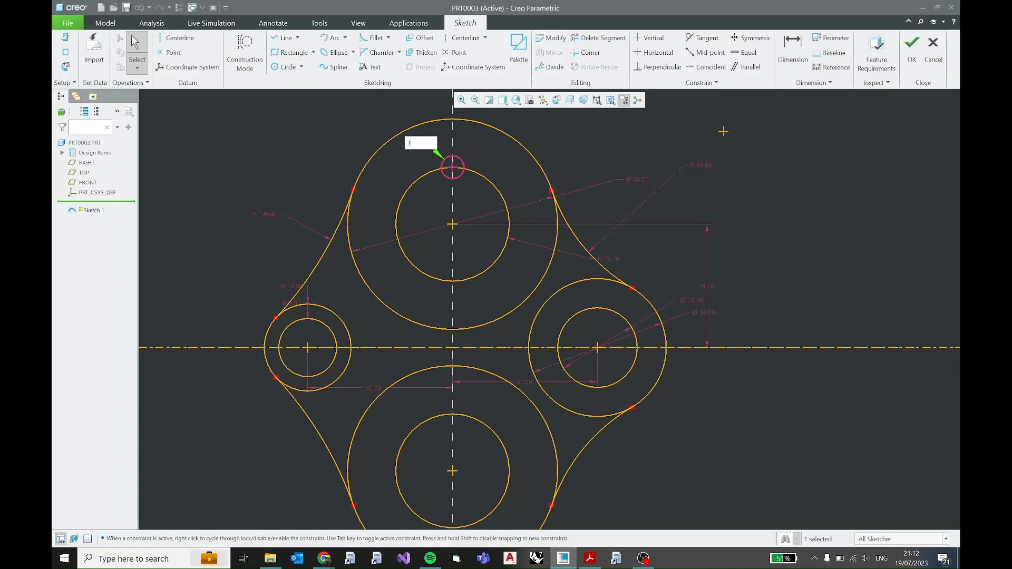
key(Return)
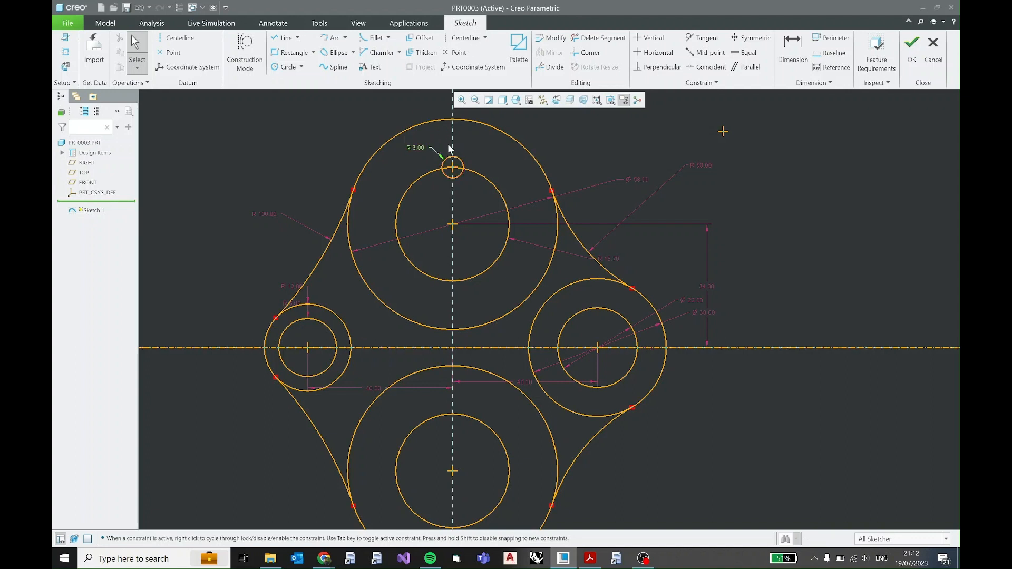
click(494, 164)
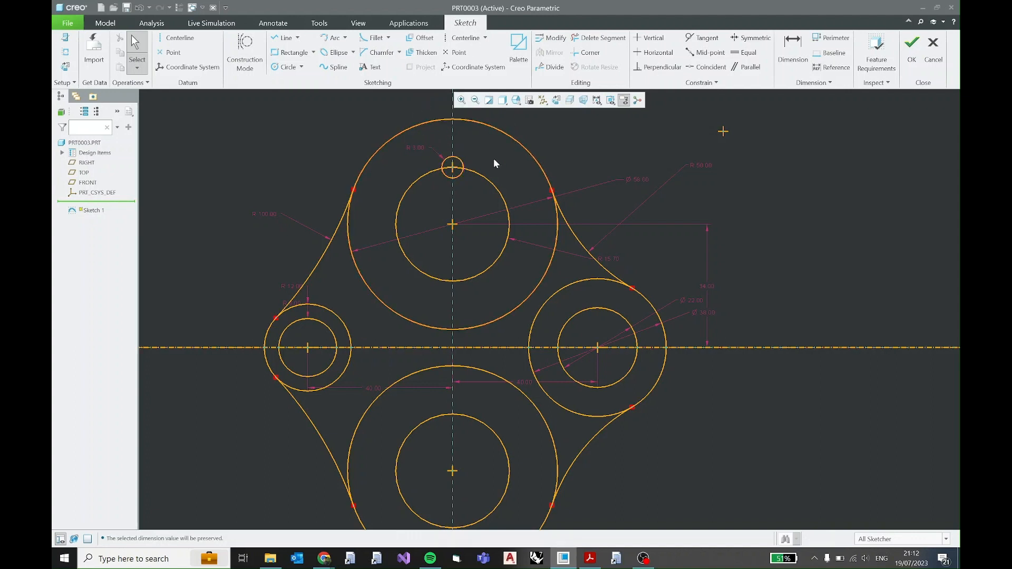
Step: Draw a construction line from the upper large circle's center to its inner circle's upper-right edge, about 139° from the lower vertical centerline
click(246, 51)
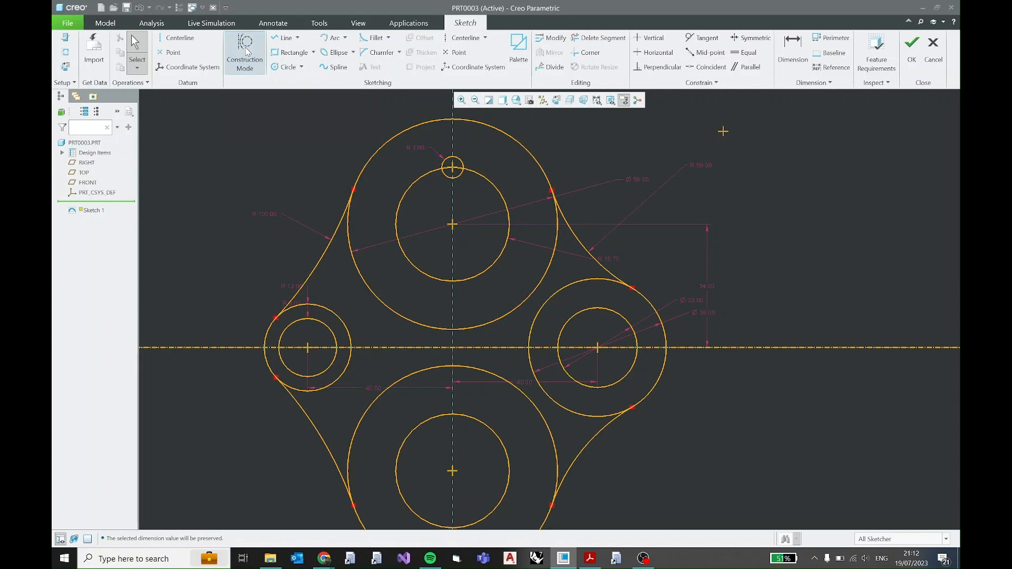
click(286, 37)
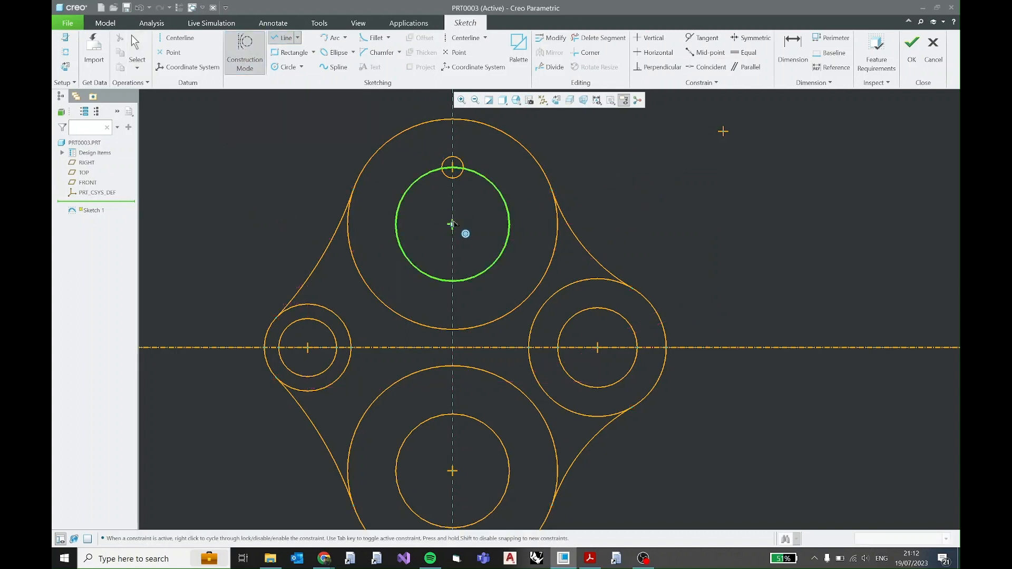
click(489, 182)
middle_click(505, 167)
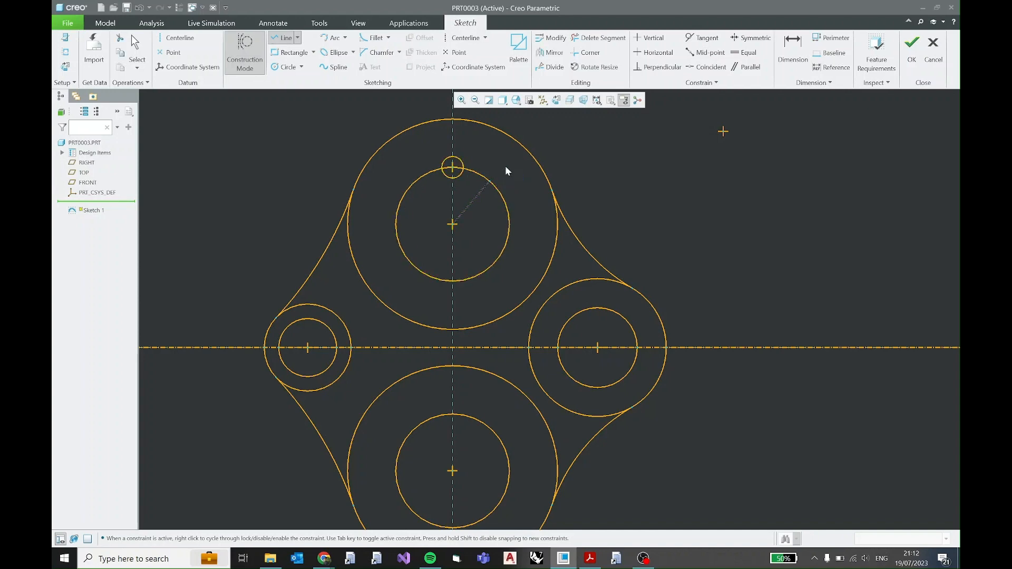
middle_click(504, 166)
scroll(467, 227, down, 5)
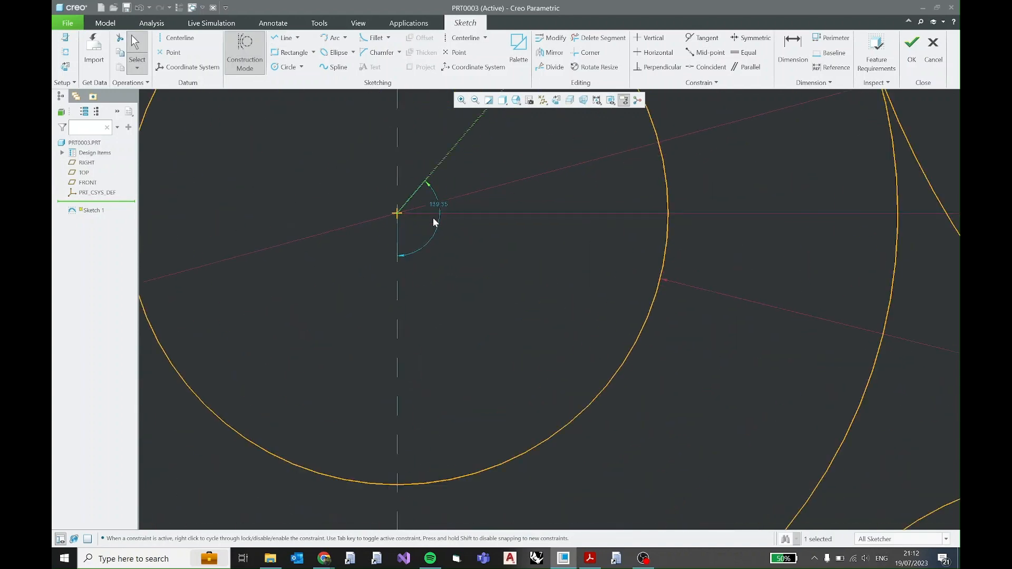
middle_drag(410, 140, 398, 288)
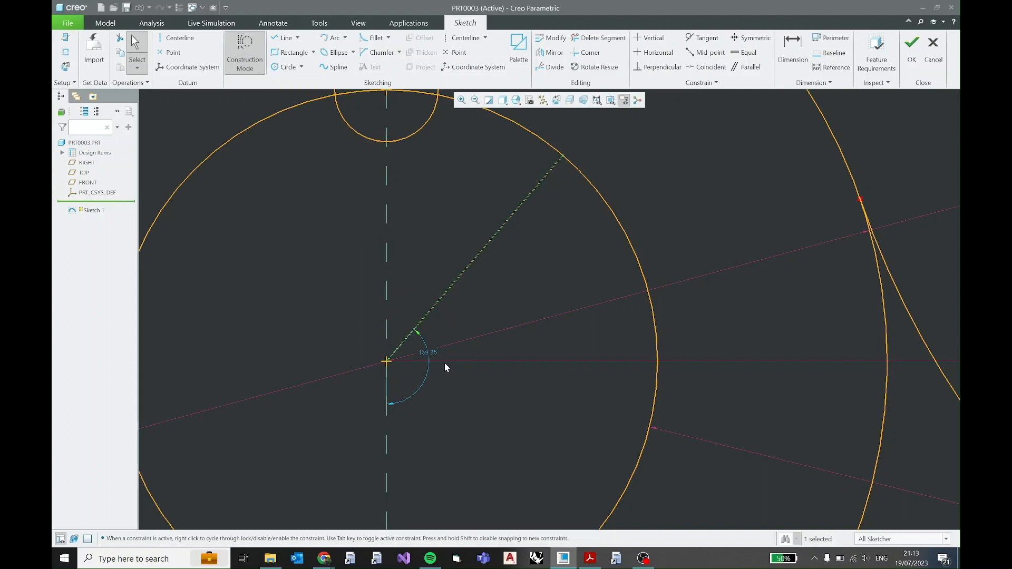
Step: Set the angle between the construction line and the vertical centerline to 120° and lock that dimension
double_click(433, 352)
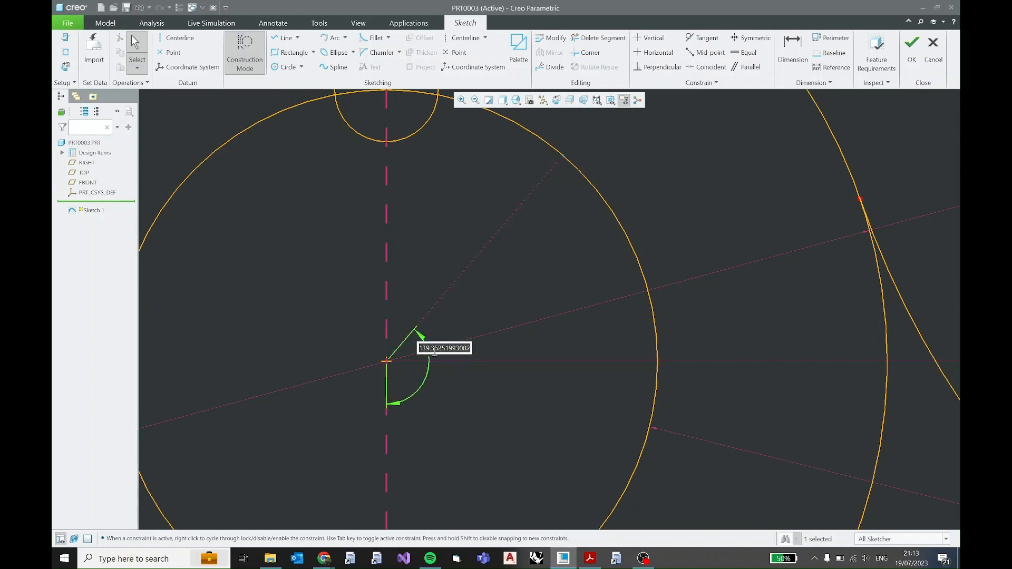
text(120.0)
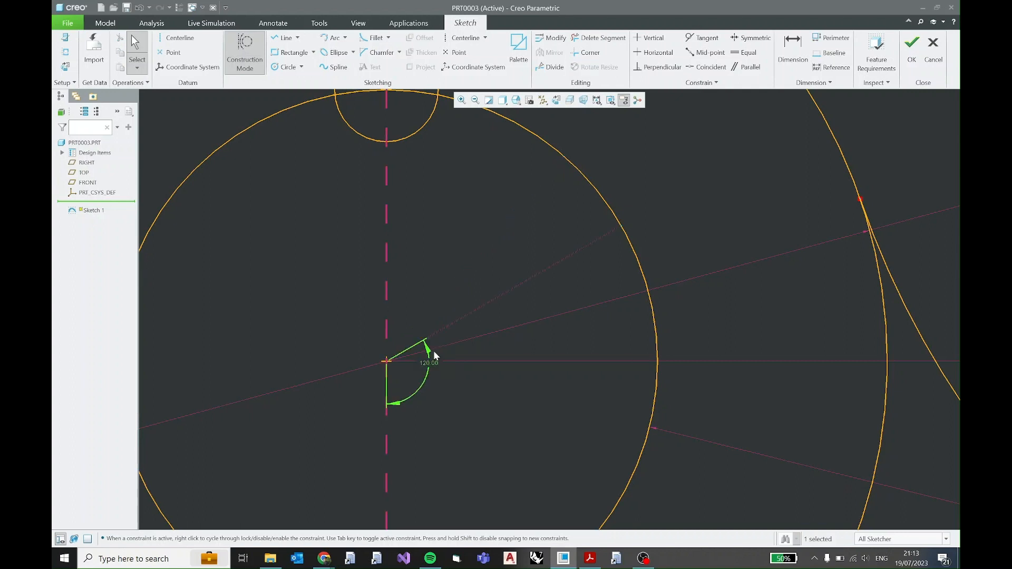
key(Return)
drag(432, 367, 439, 386)
click(435, 385)
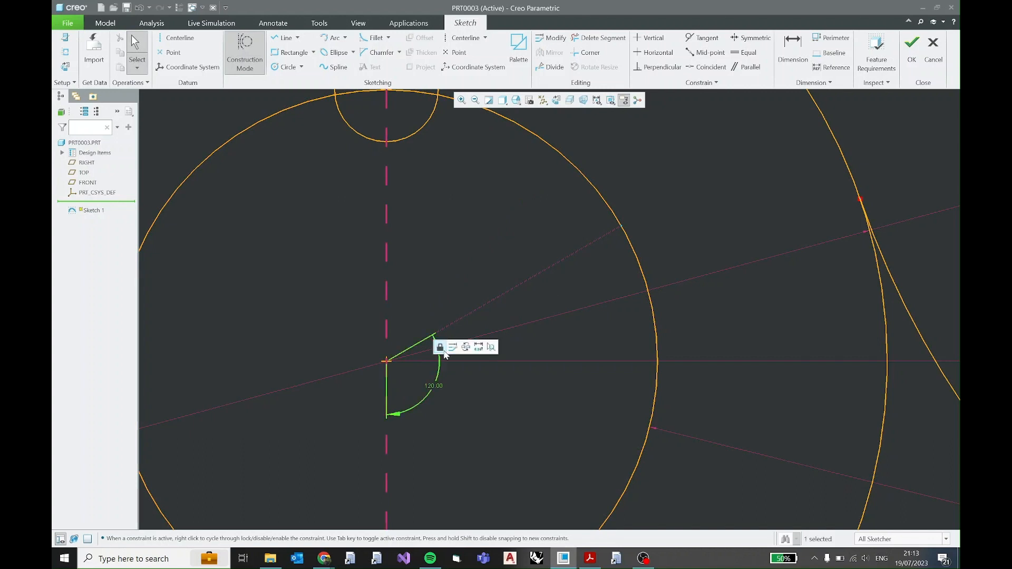
click(443, 350)
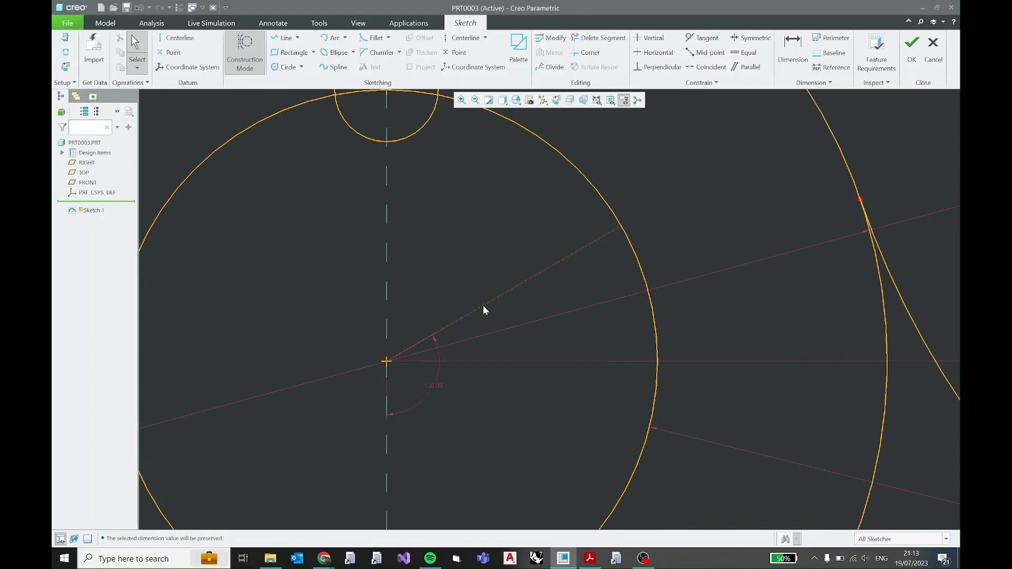
scroll(536, 290, down, 3)
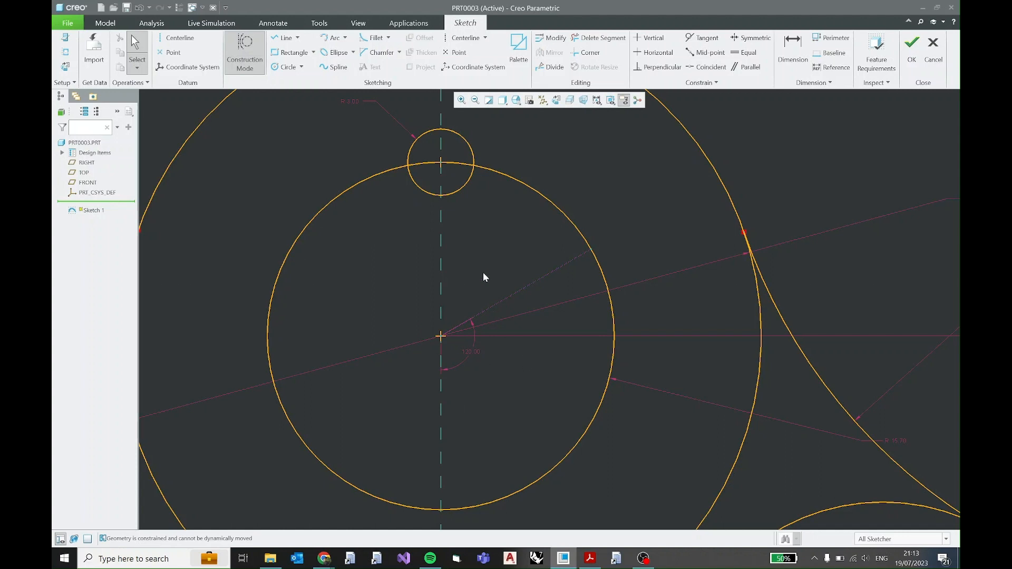
click(284, 67)
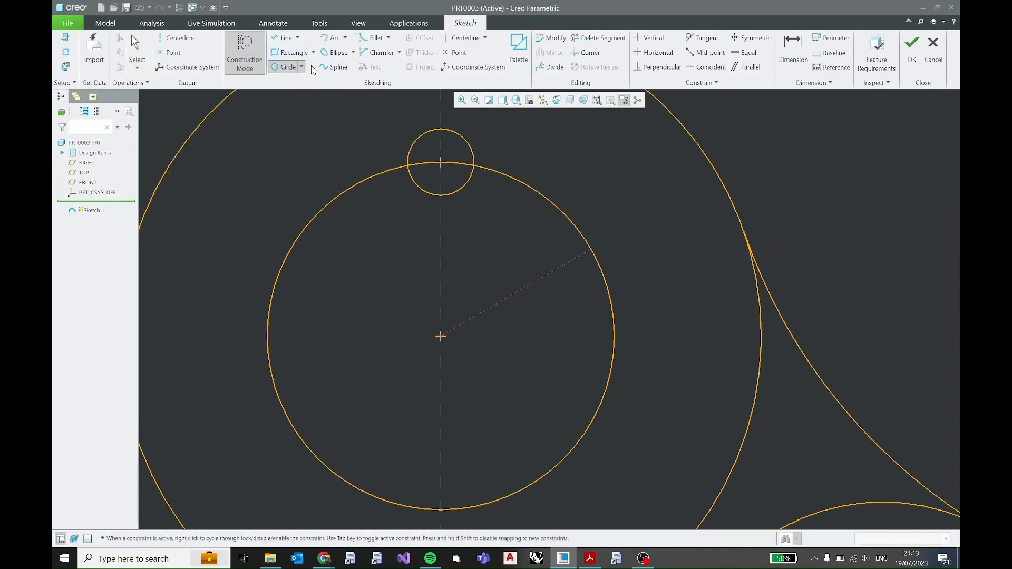
click(590, 248)
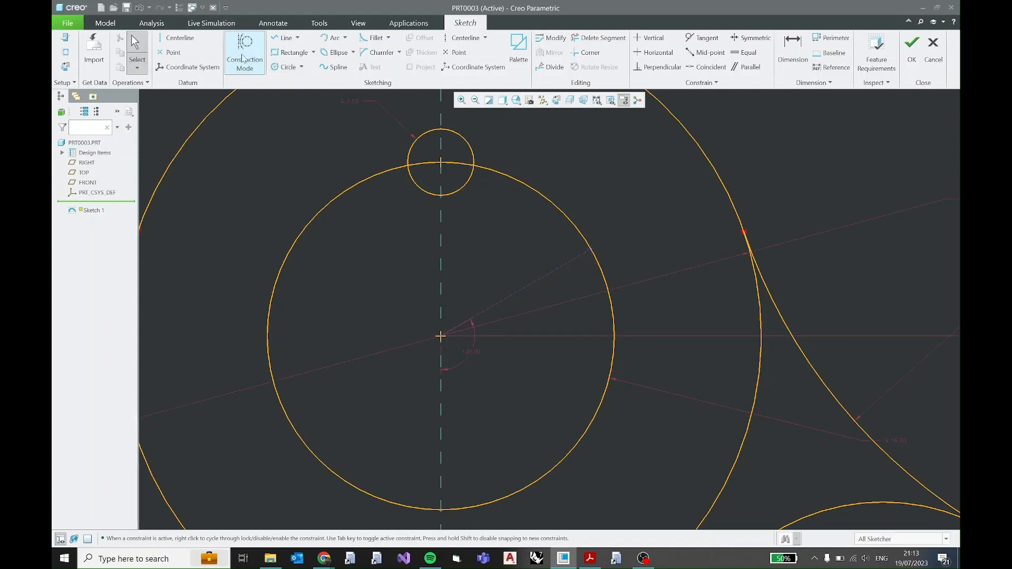
key(Escape)
Step: Draw a solid circle about 3.8 in diameter, centered where the angled construction line meets the inner circle
click(287, 66)
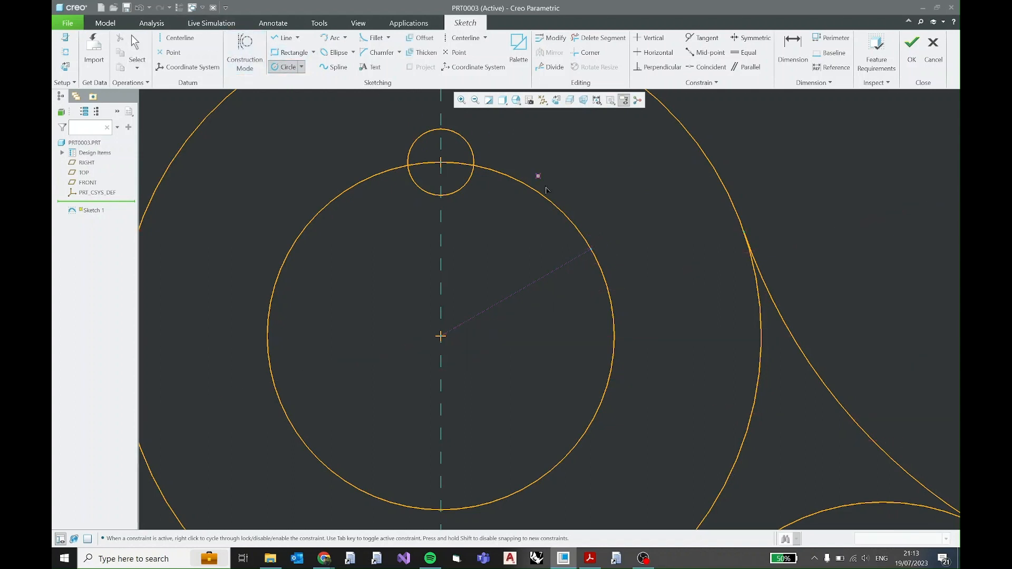
click(591, 249)
click(612, 259)
middle_click(627, 227)
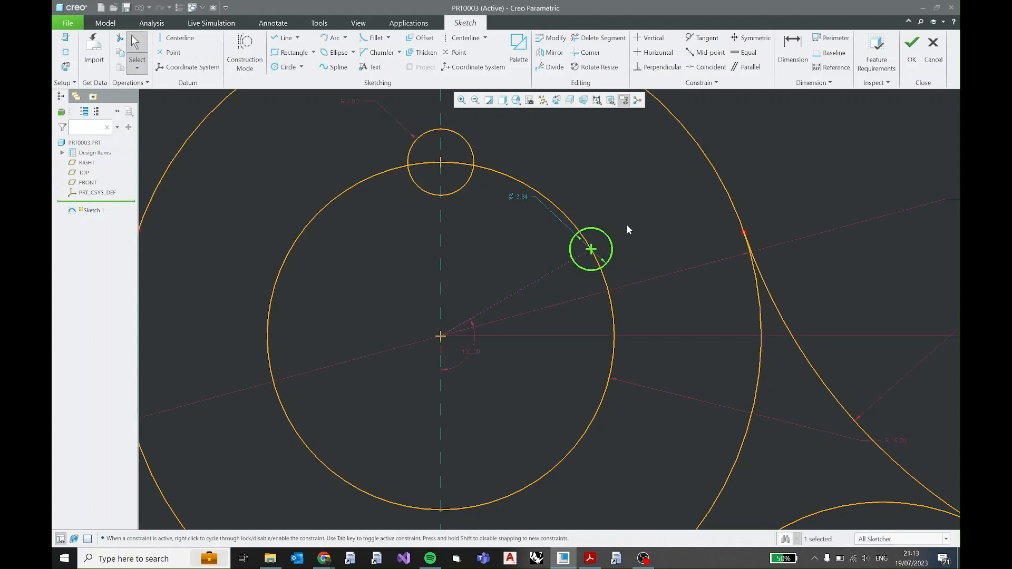
Step: Set the new small circle's radius to 3 and lock the dimension
drag(519, 193, 611, 189)
double_click(611, 192)
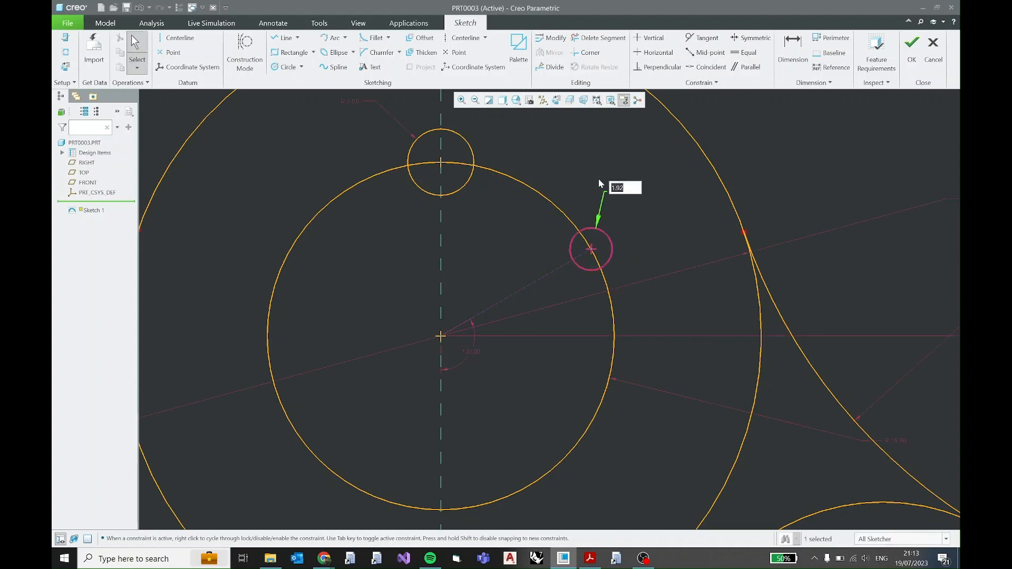
text(3.0)
key(Return)
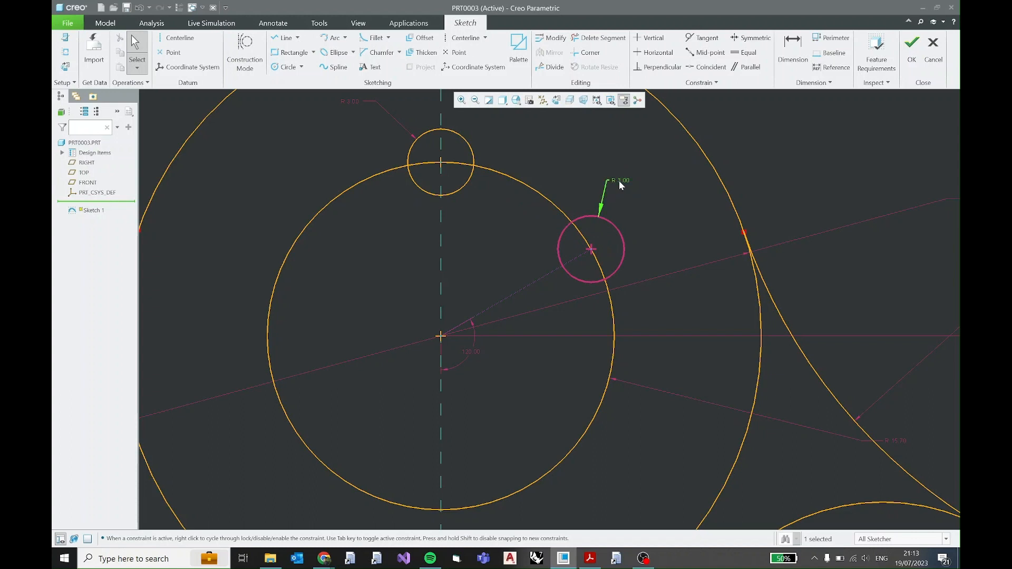
click(626, 146)
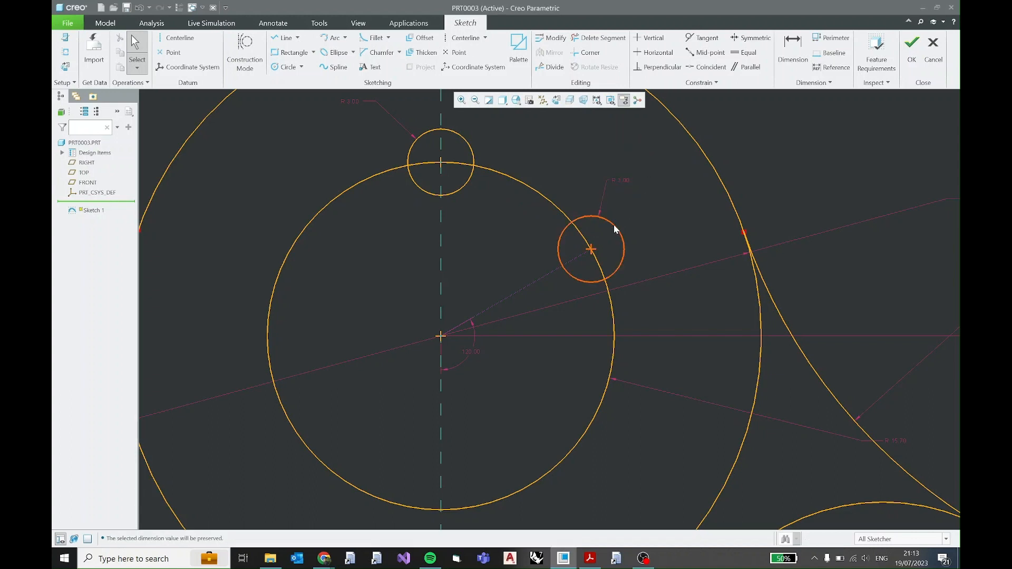
Step: Mirror the upper-right small circle about the vertical centerline
click(614, 226)
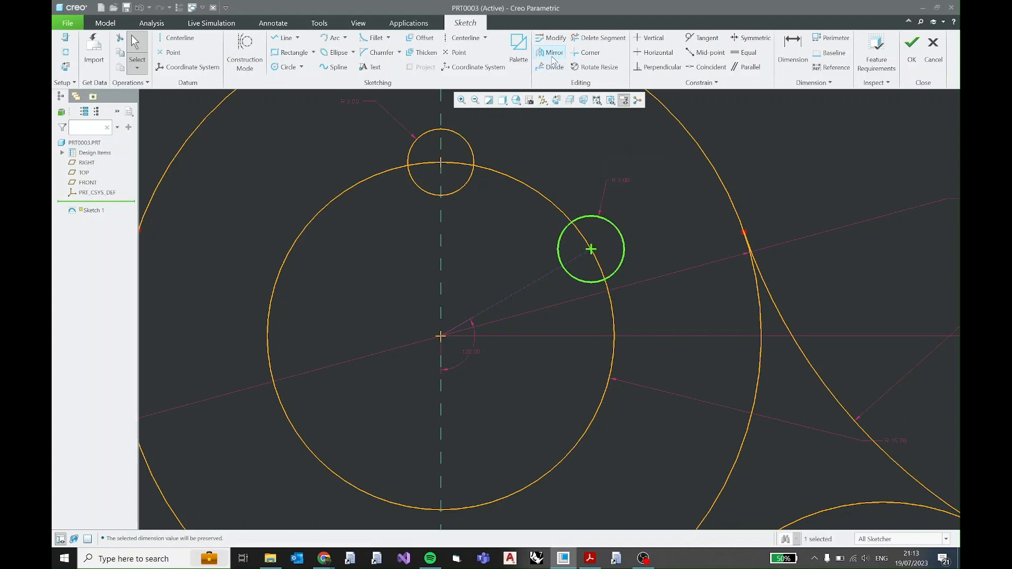
click(549, 52)
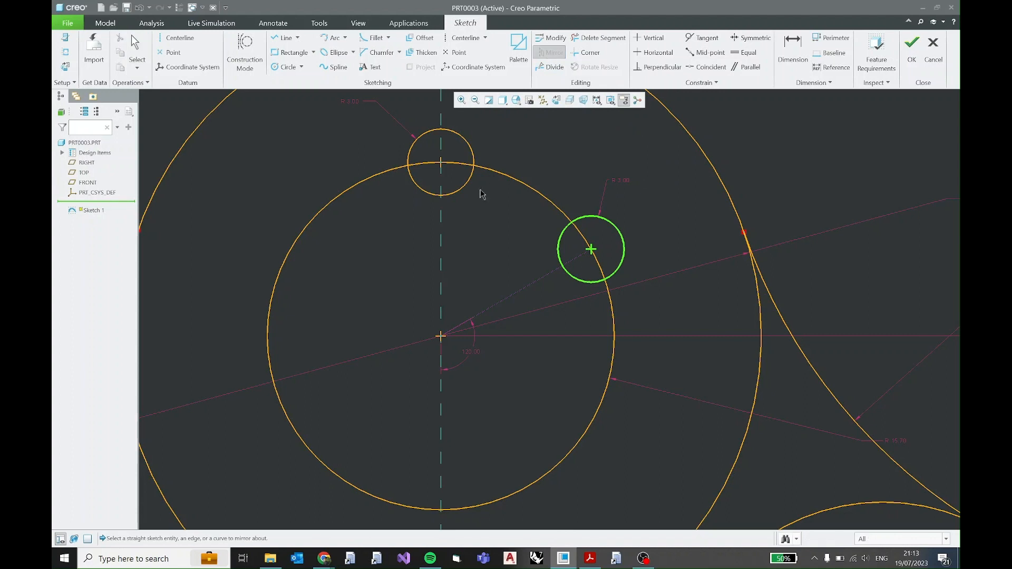
click(442, 249)
click(580, 198)
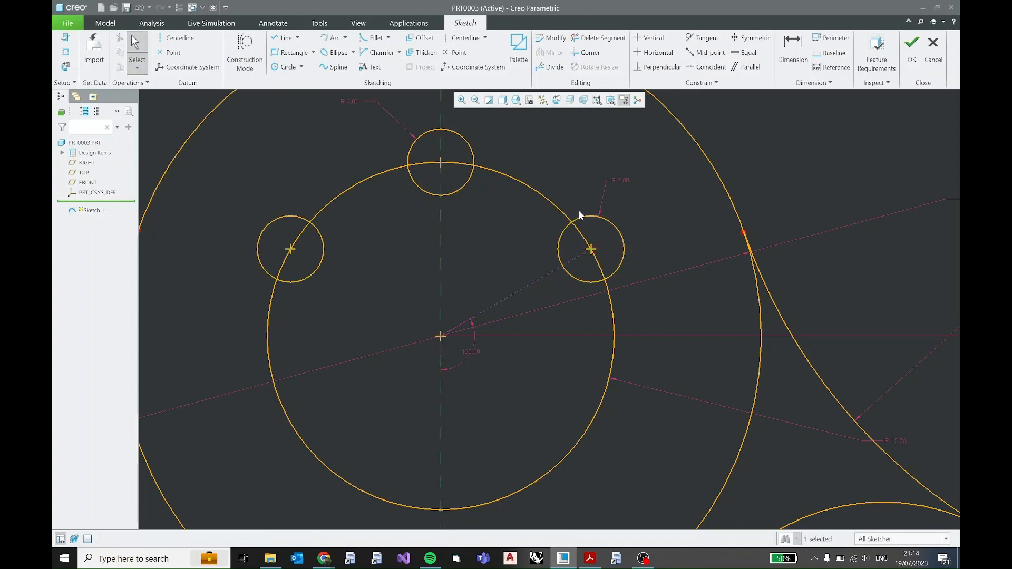
click(566, 223)
click(457, 192)
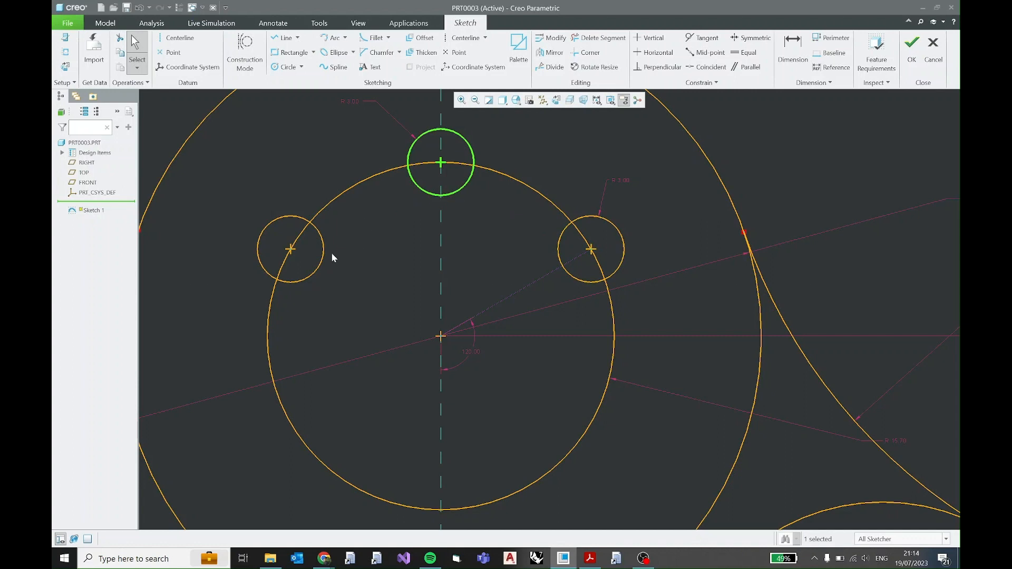
click(544, 239)
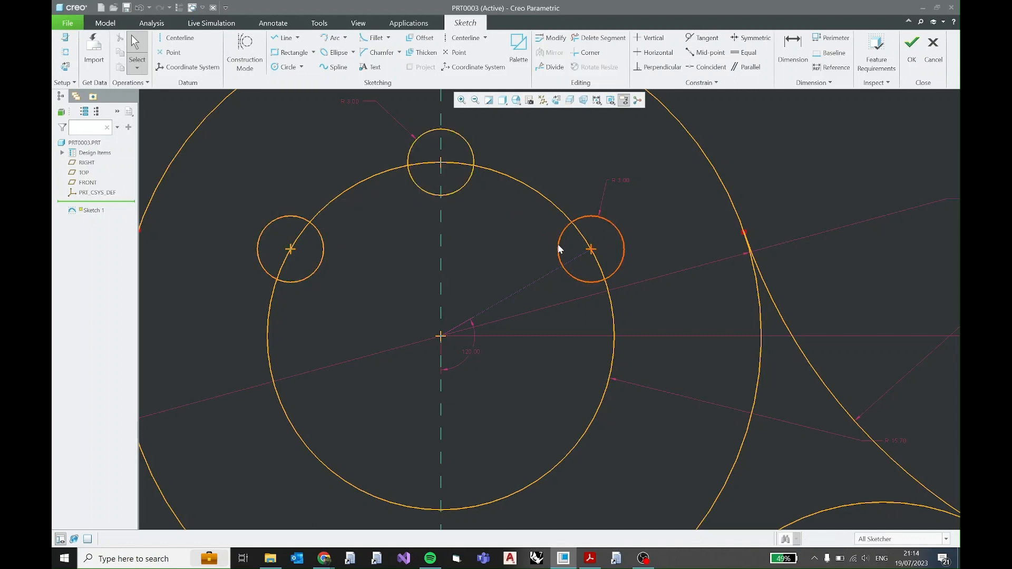
click(560, 248)
ctrl+click(459, 191)
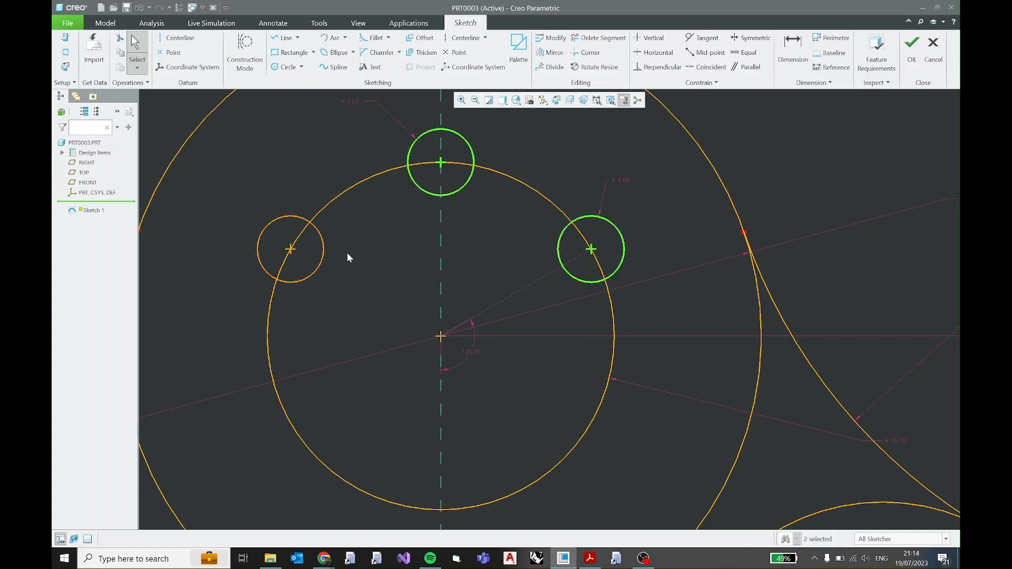
ctrl+click(321, 260)
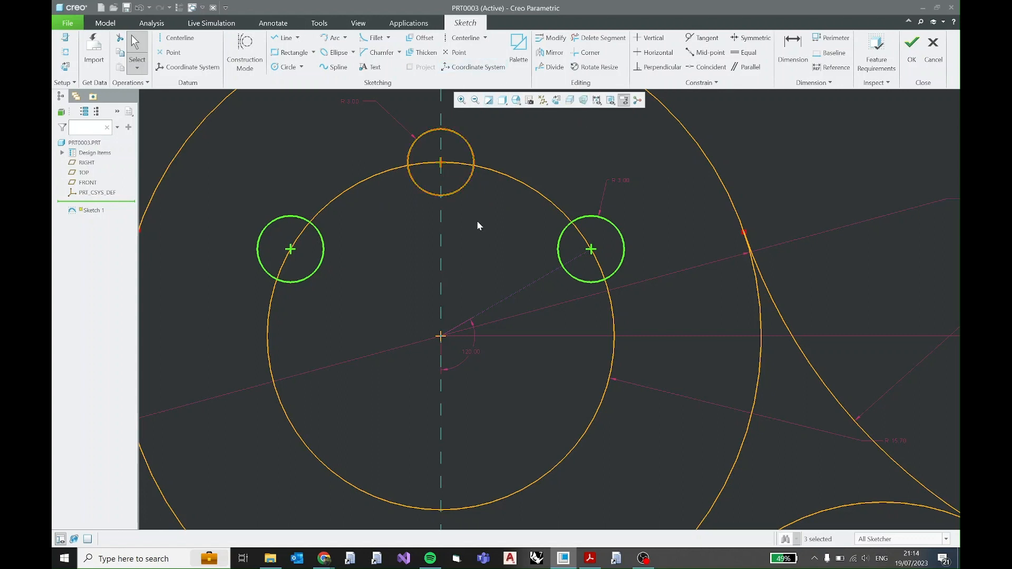
Step: Draw a horizontal construction line through the upper large circle's center, spanning its inner circle from edge to edge
key(g)
click(283, 40)
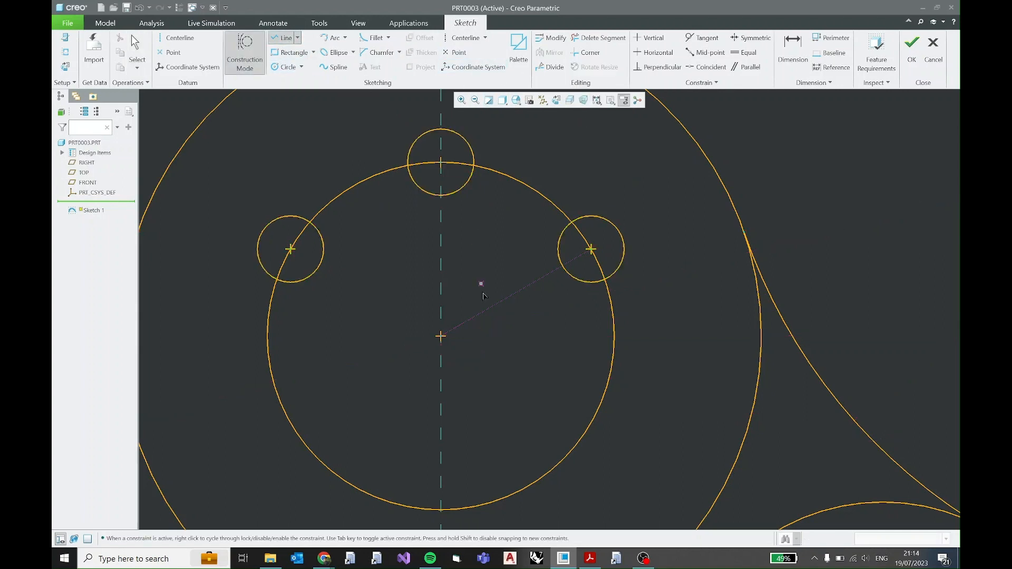
click(441, 336)
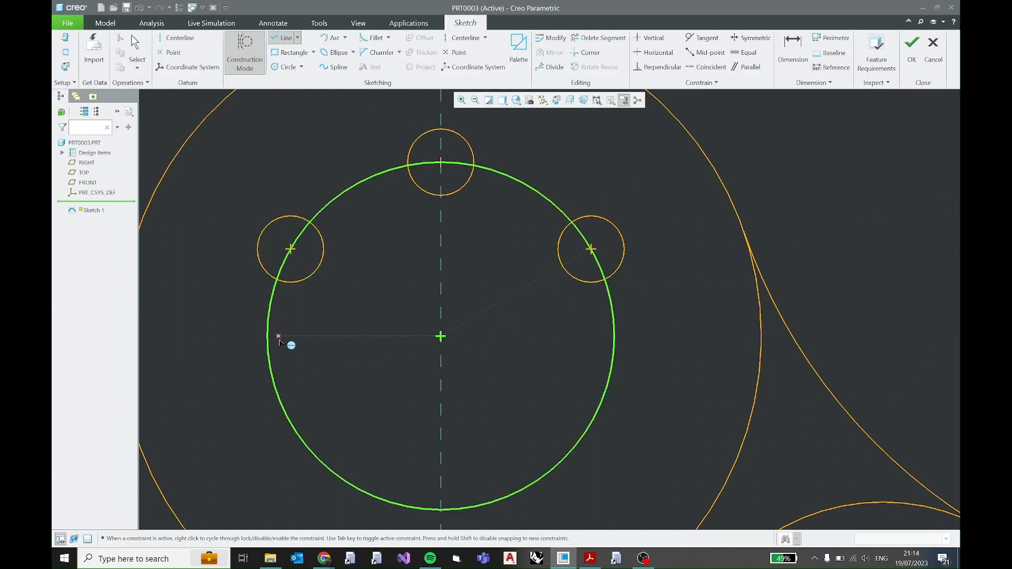
click(614, 336)
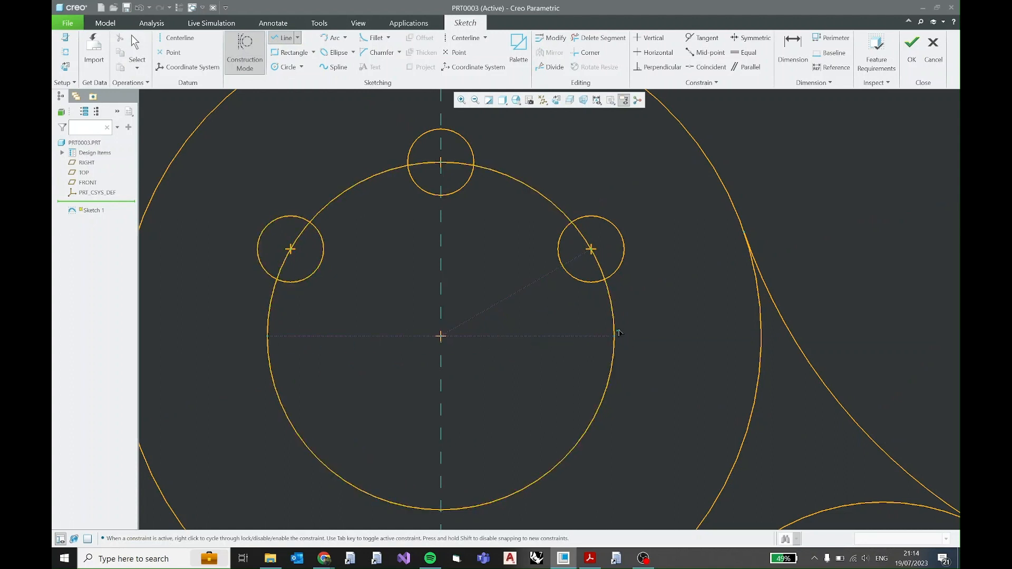
middle_click(666, 311)
middle_click(680, 298)
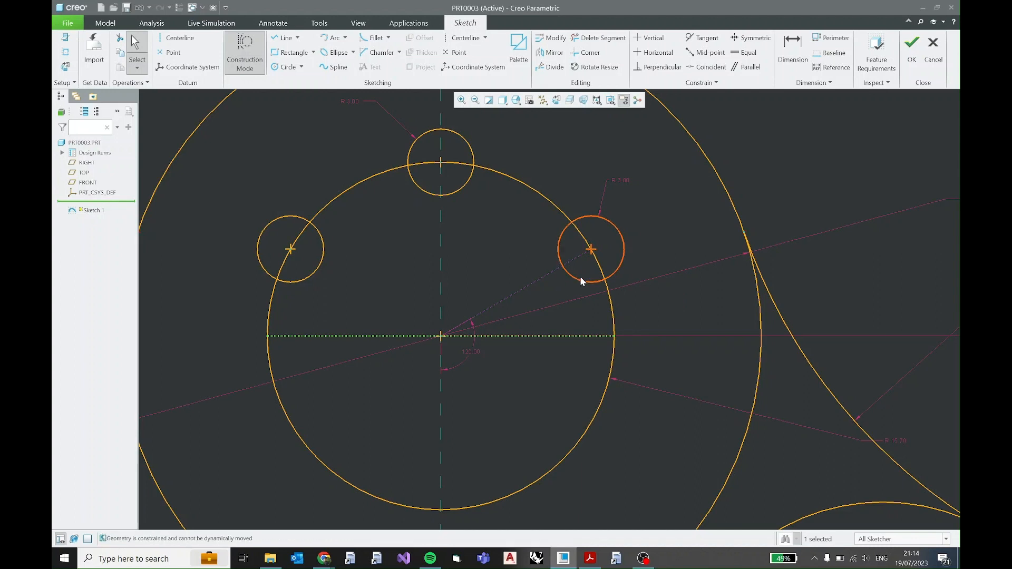
Step: Mirror the three upper small circles about the horizontal construction line to complete the six-circle pattern
click(582, 282)
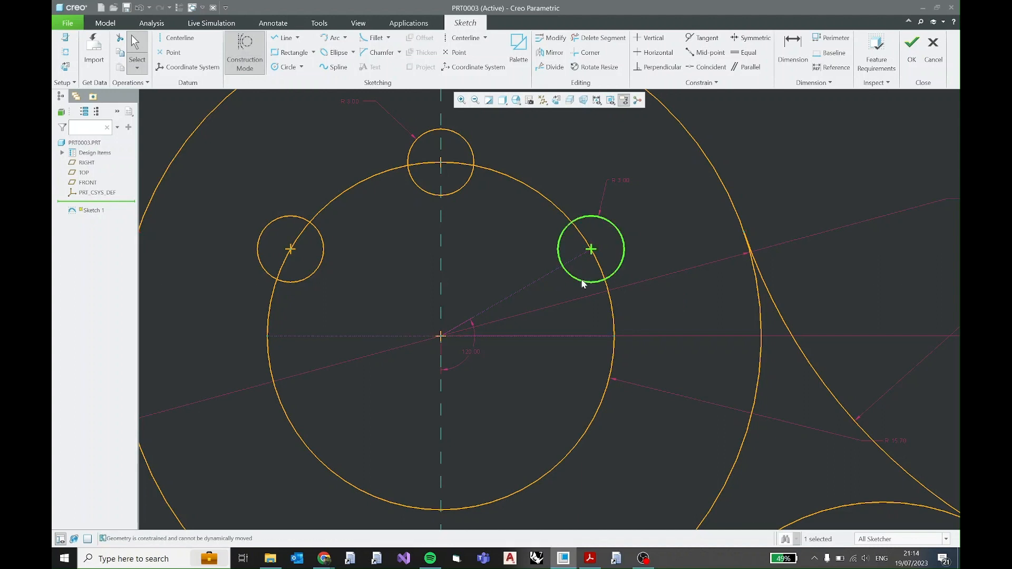
ctrl+click(452, 194)
ctrl+click(320, 267)
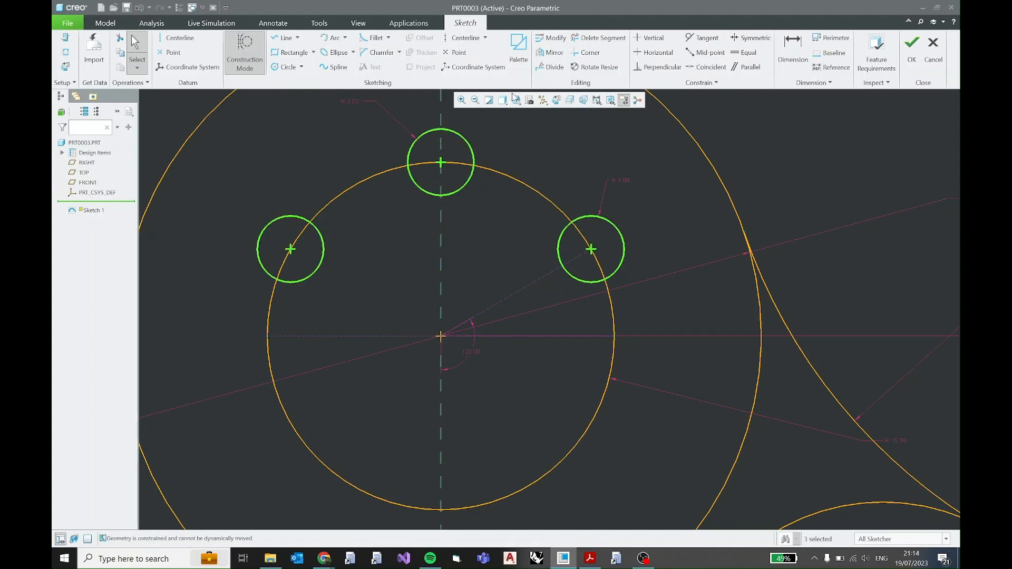
click(554, 54)
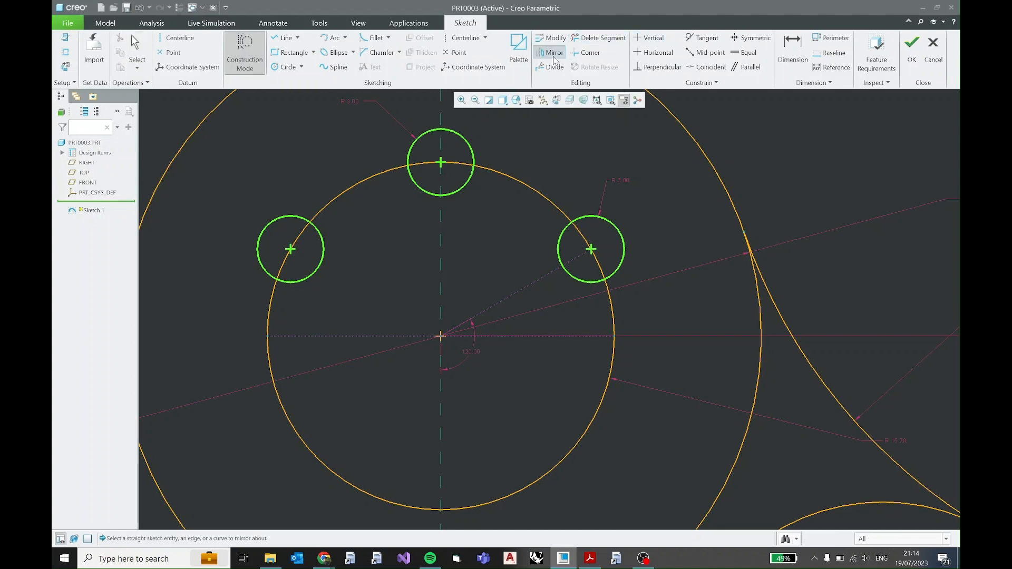
click(552, 337)
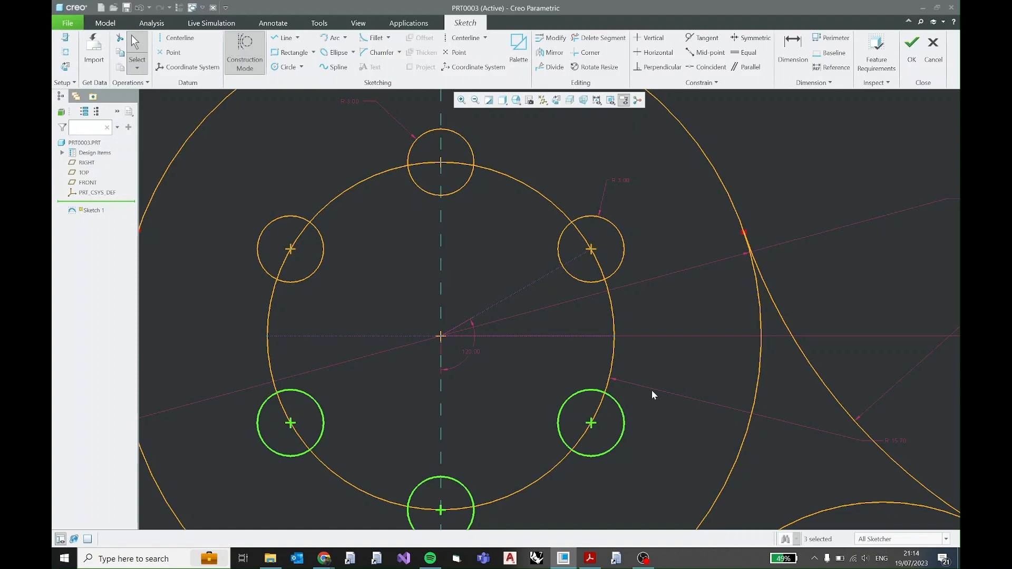
click(505, 422)
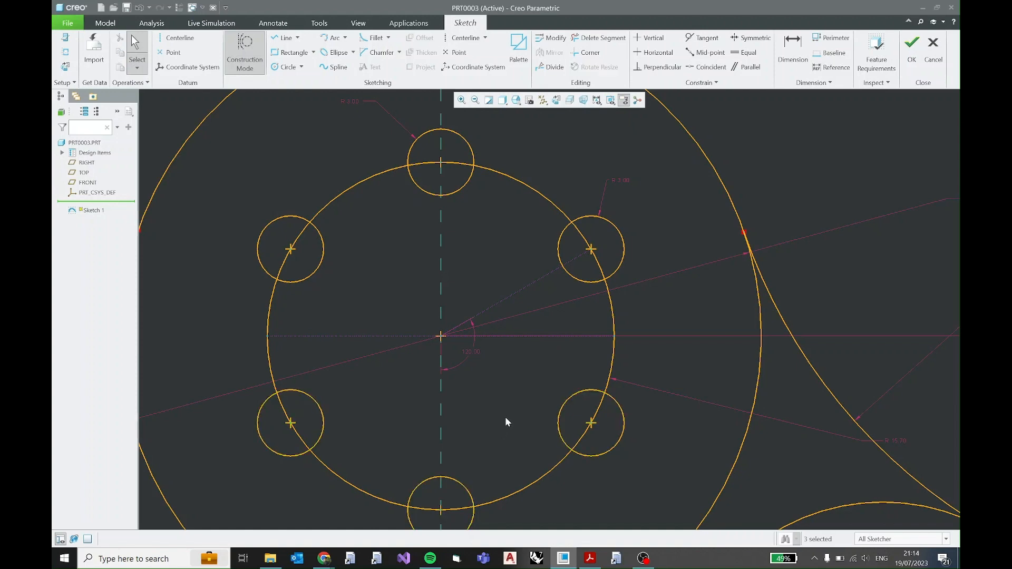
Step: Check the small-circle patterns against the PDF drawing in Acrobat Reader and return to the Creo sketch
scroll(504, 421, down, 4)
click(590, 558)
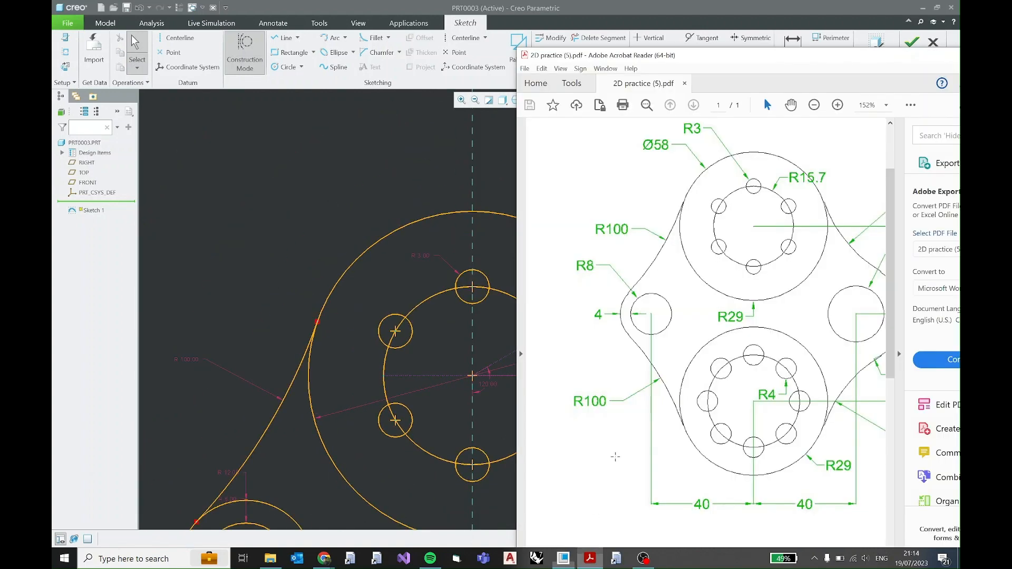
click(340, 181)
scroll(479, 365, down, 2)
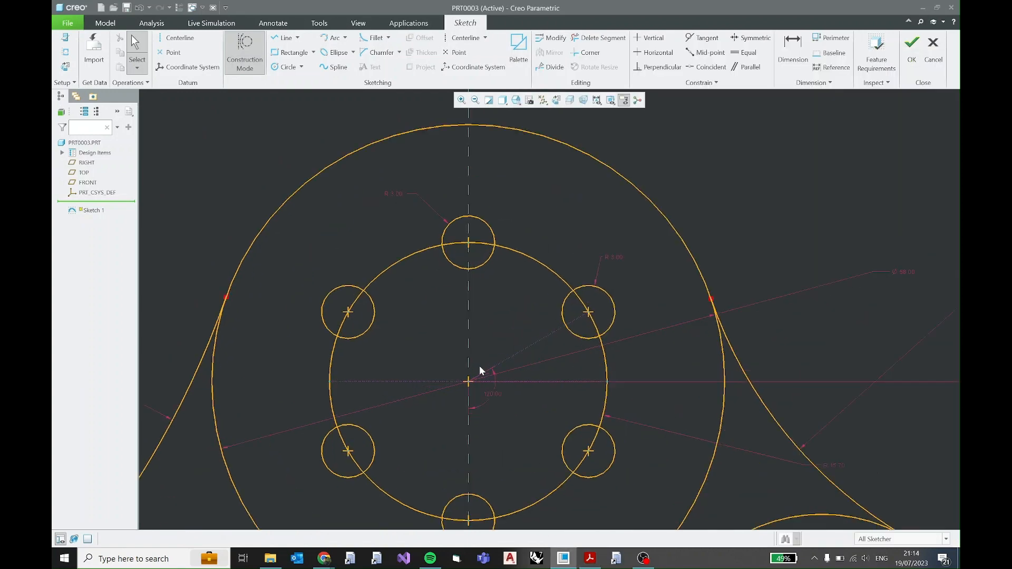
Step: Check the lower small-circle pattern against the PDF drawing in Acrobat Reader and return to the Creo sketch
scroll(504, 381, up, 4)
mouse_move(525, 441)
shift+middle_down()
mouse_move(482, 272)
mouse_move(487, 156)
shift+middle_up()
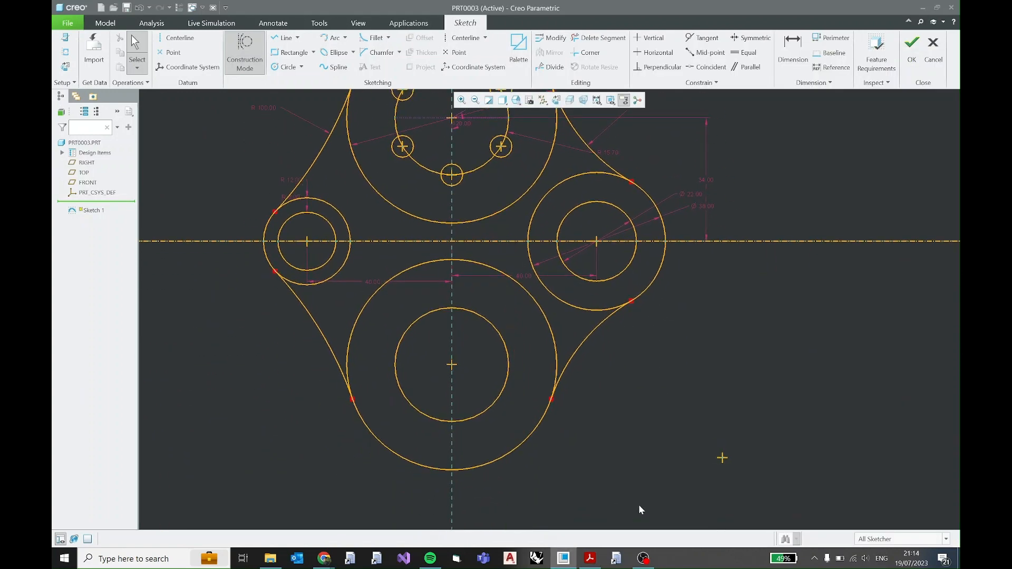
click(589, 558)
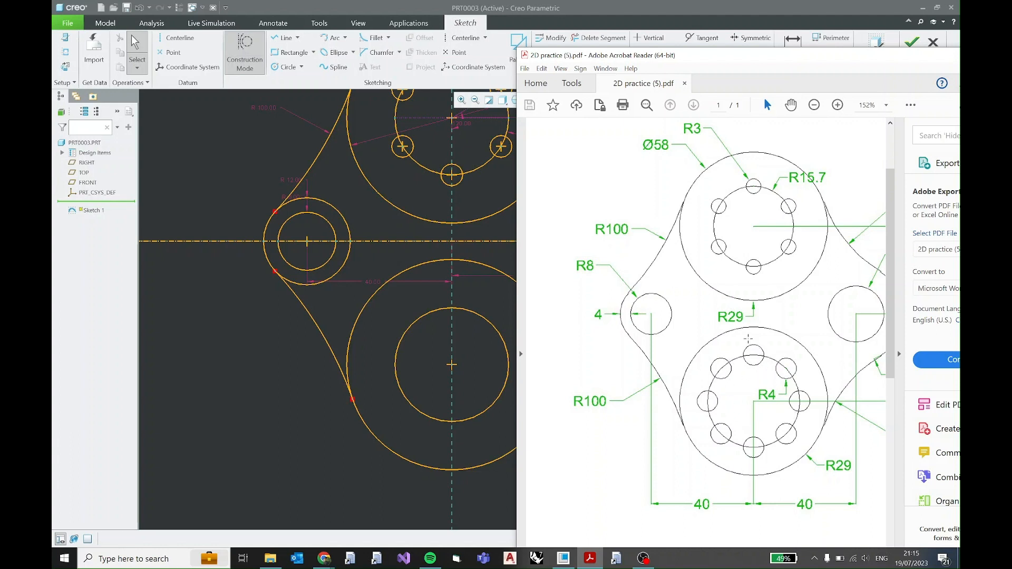
click(499, 316)
Step: Draw a horizontal construction line through the lower large circle's center, spanning its inner circle from edge to edge
scroll(478, 367, up, 5)
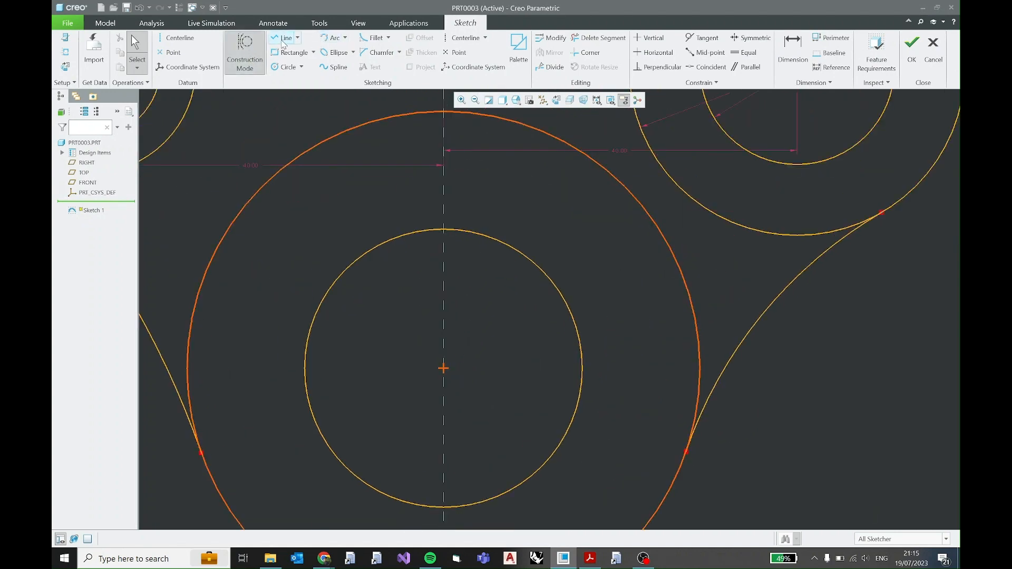
click(284, 39)
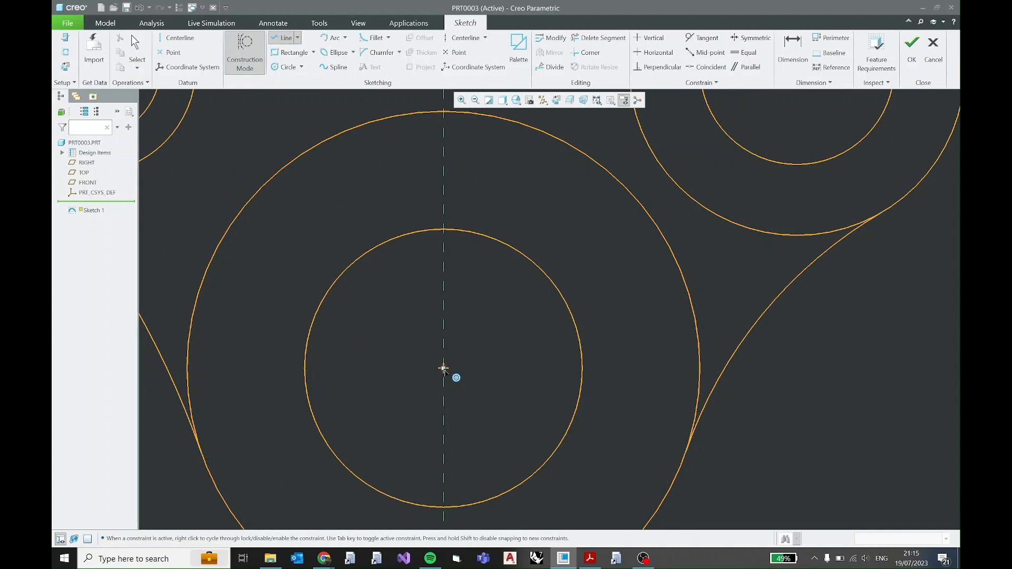
click(444, 368)
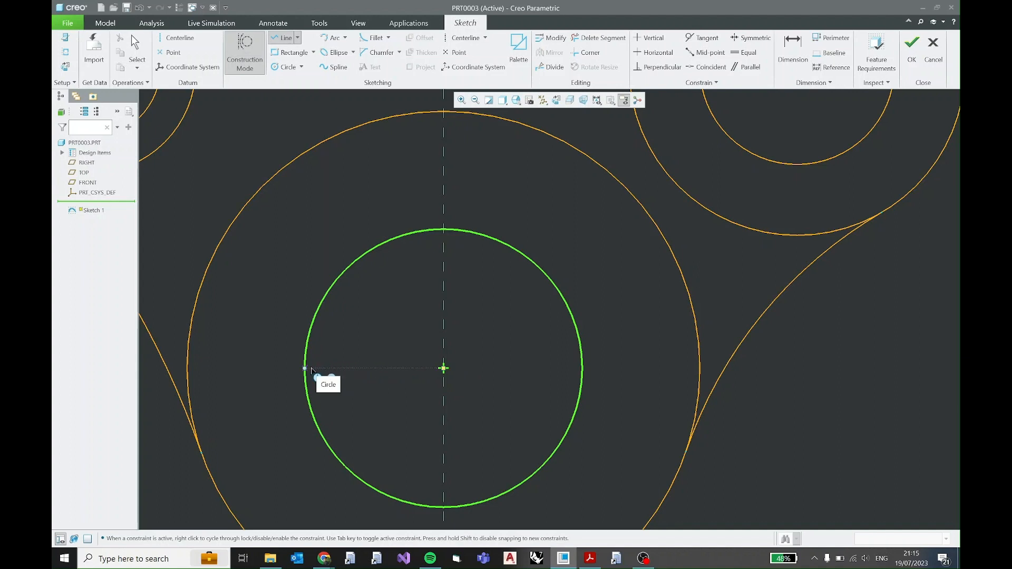
click(311, 369)
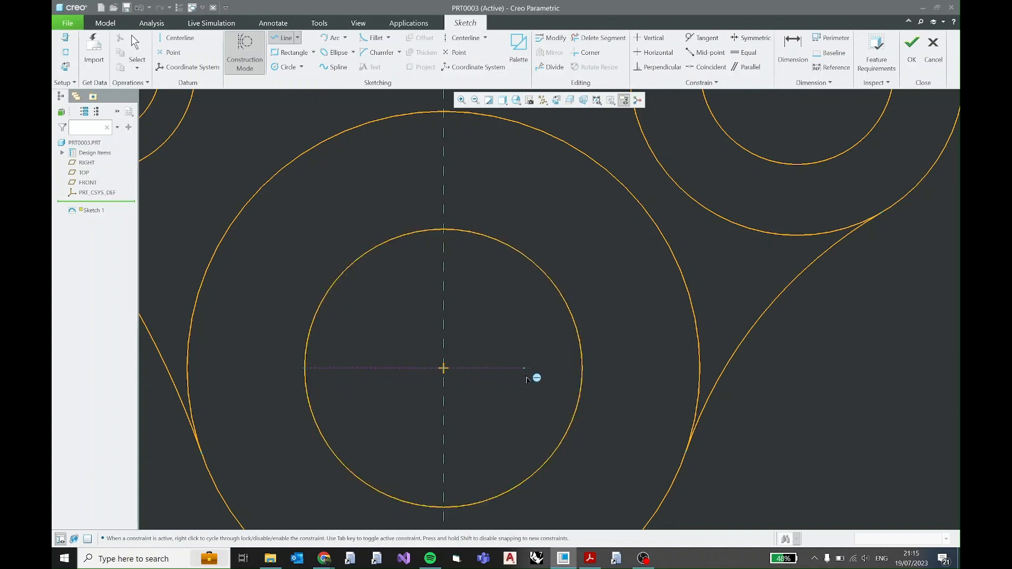
click(582, 369)
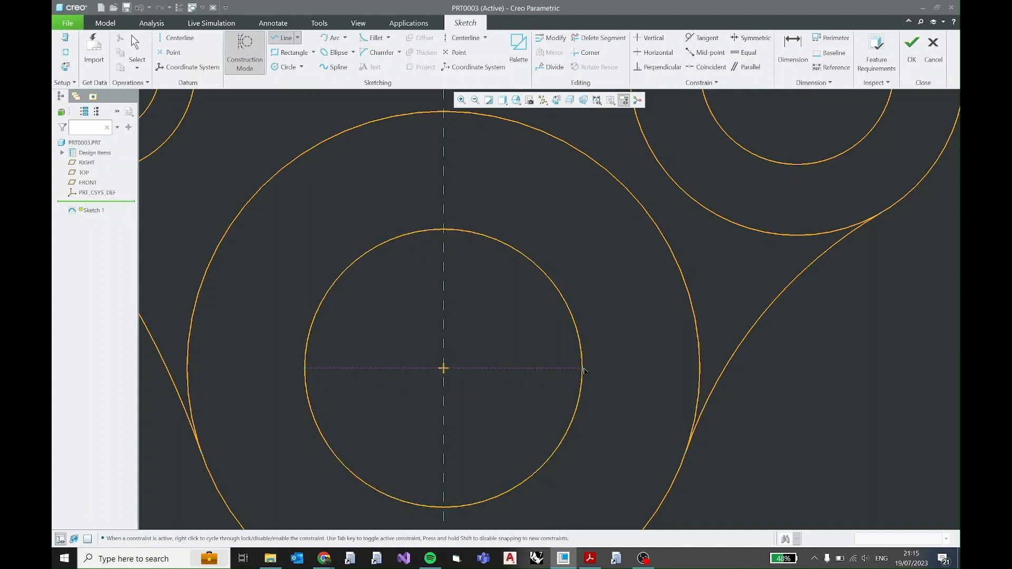
middle_click(604, 332)
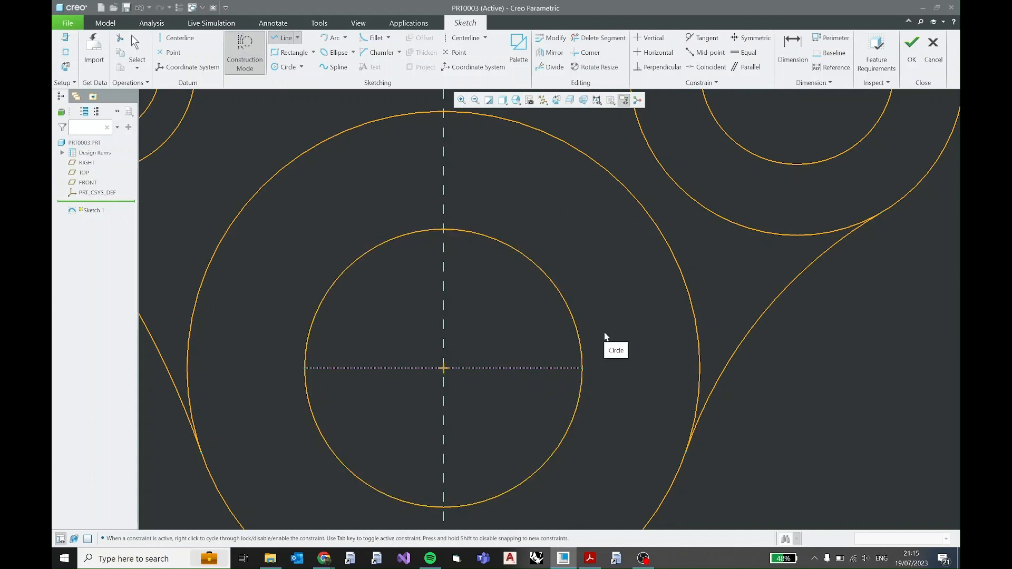
Step: Draw a diagonal construction line from the lower circle's center to the upper-right part of its inner circle
click(443, 367)
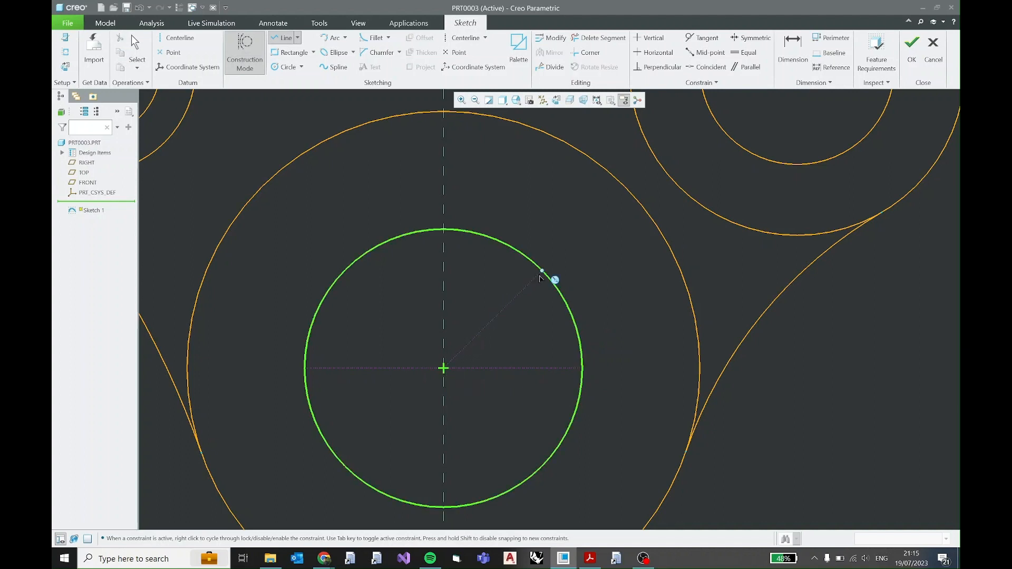
click(541, 271)
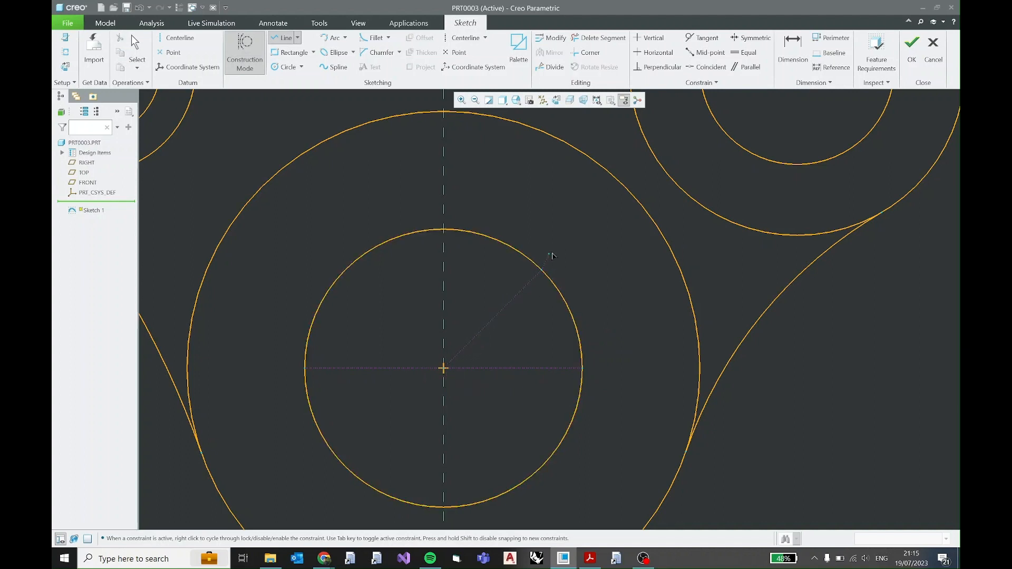
middle_click(570, 252)
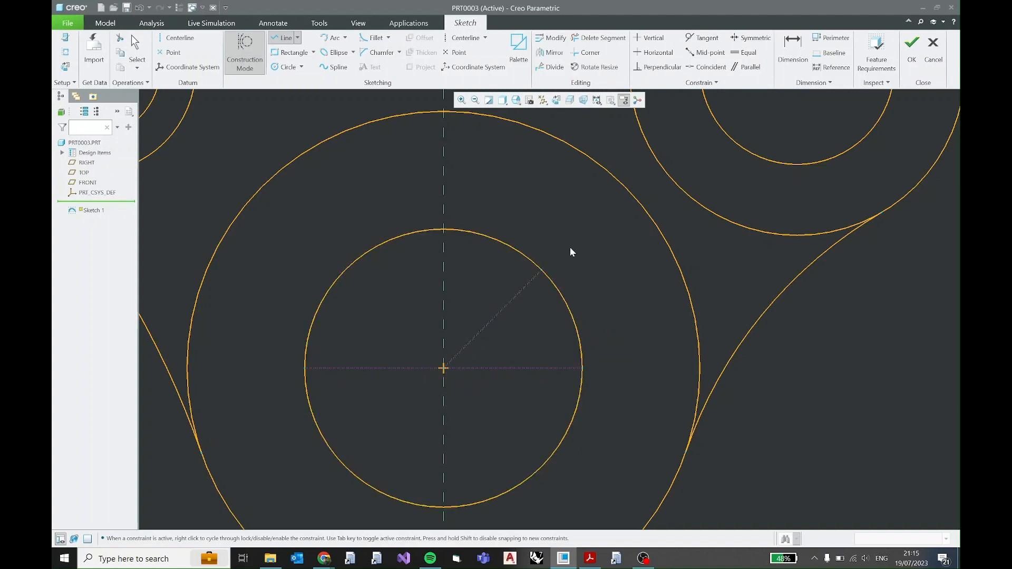
middle_click(576, 274)
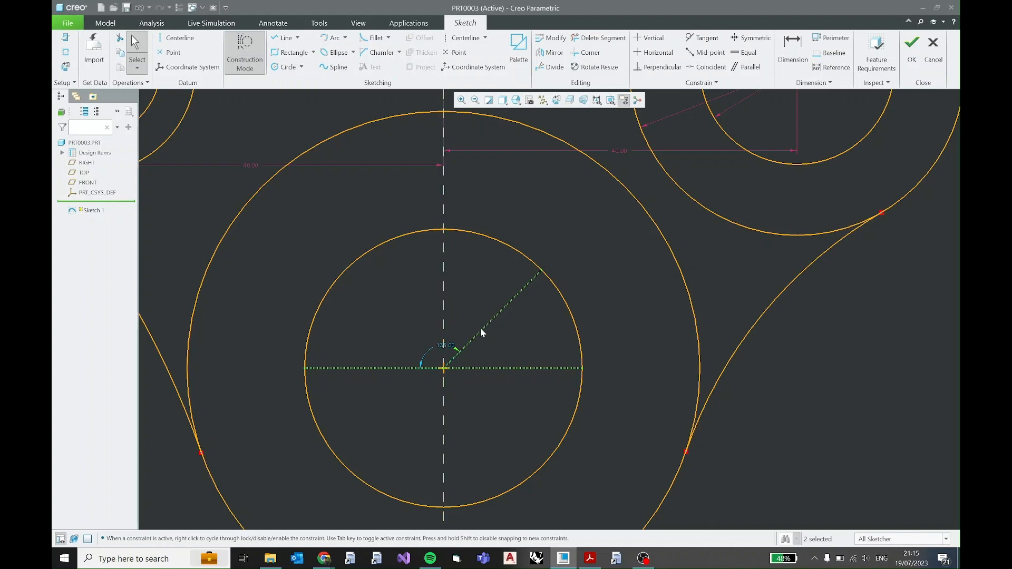
Step: Set the angle between the lower horizontal and diagonal construction lines to 135 degrees and lock that dimension
drag(445, 345, 422, 342)
double_click(423, 345)
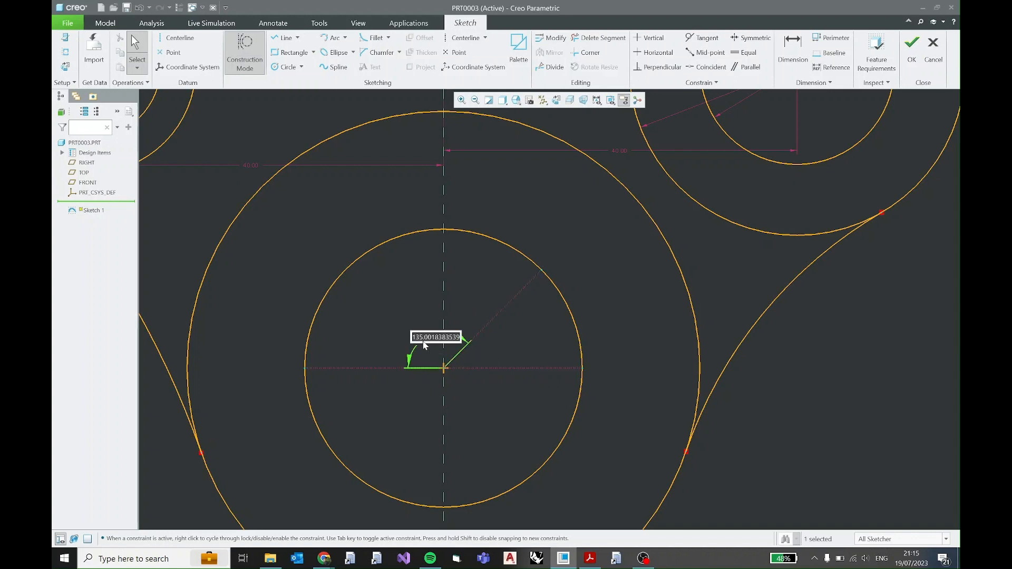
text(135)
key(Return)
click(422, 340)
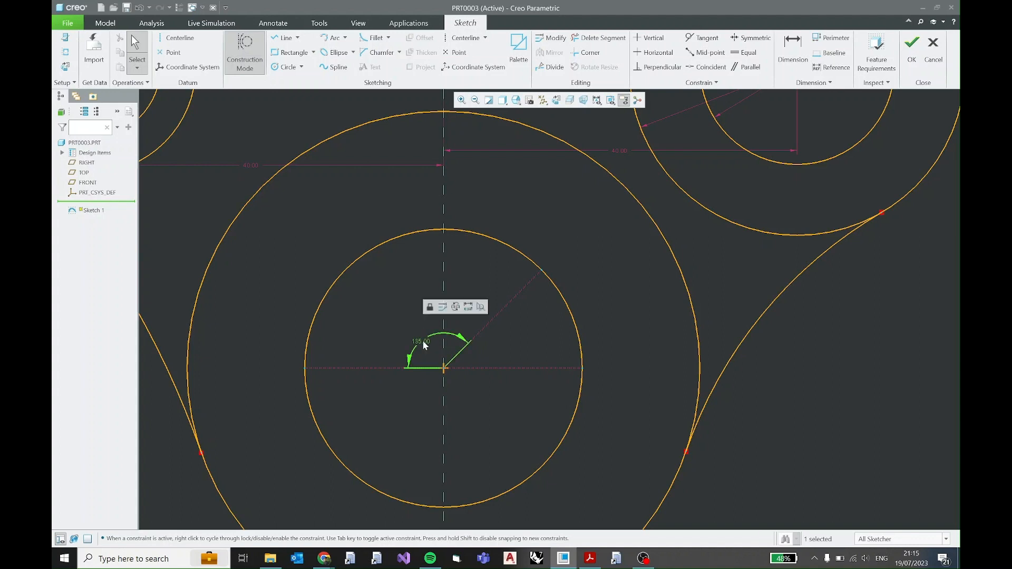
click(430, 306)
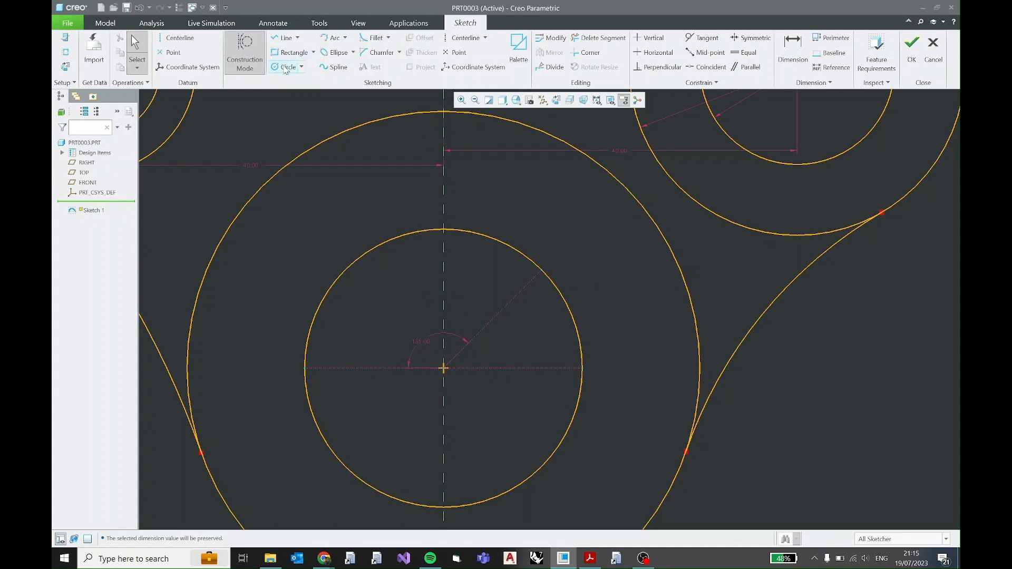
Step: Turn off construction mode and check the lower small circles' radius on the PDF drawing in Acrobat Reader
click(285, 68)
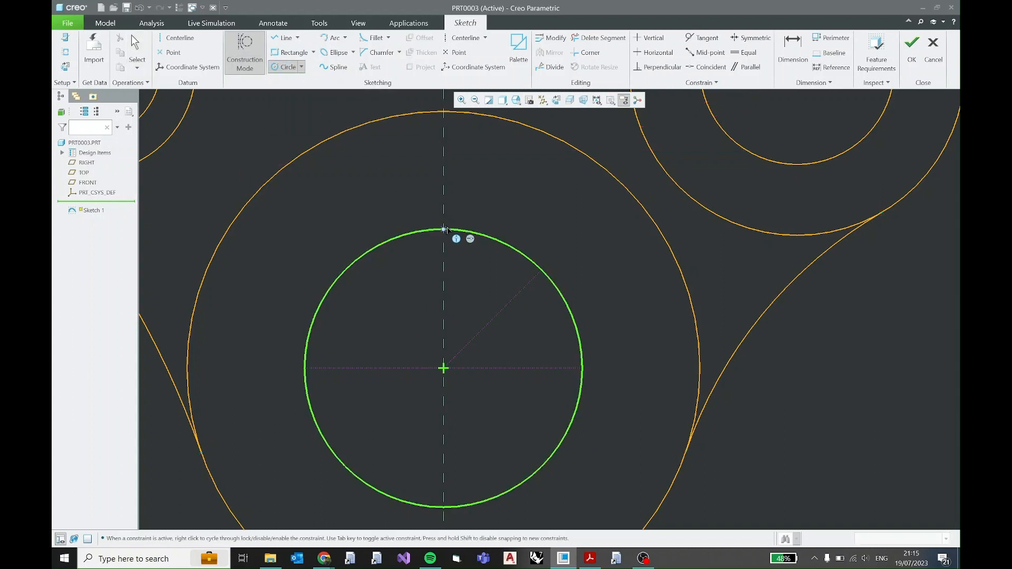
middle_click(463, 221)
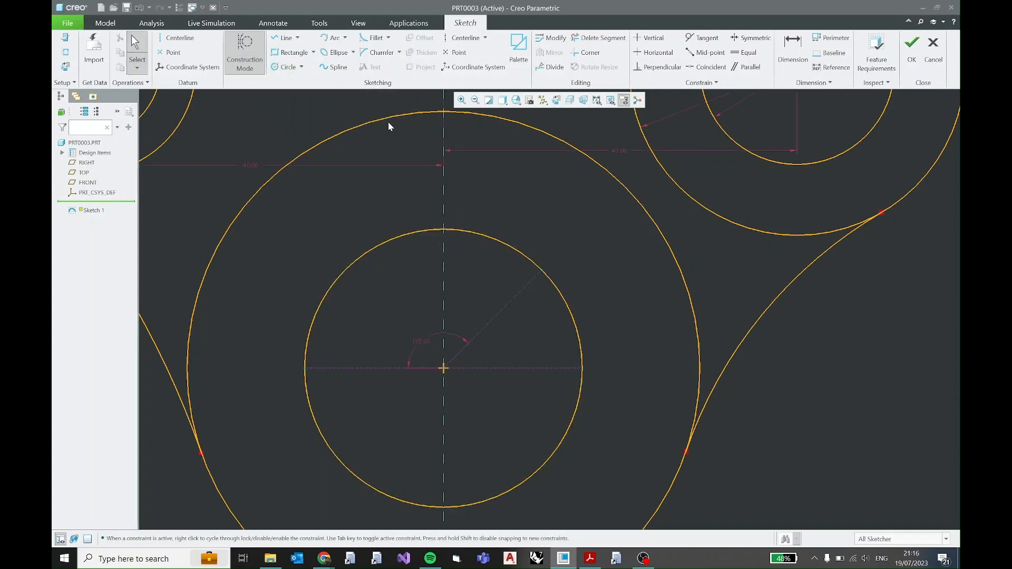
click(244, 57)
click(589, 557)
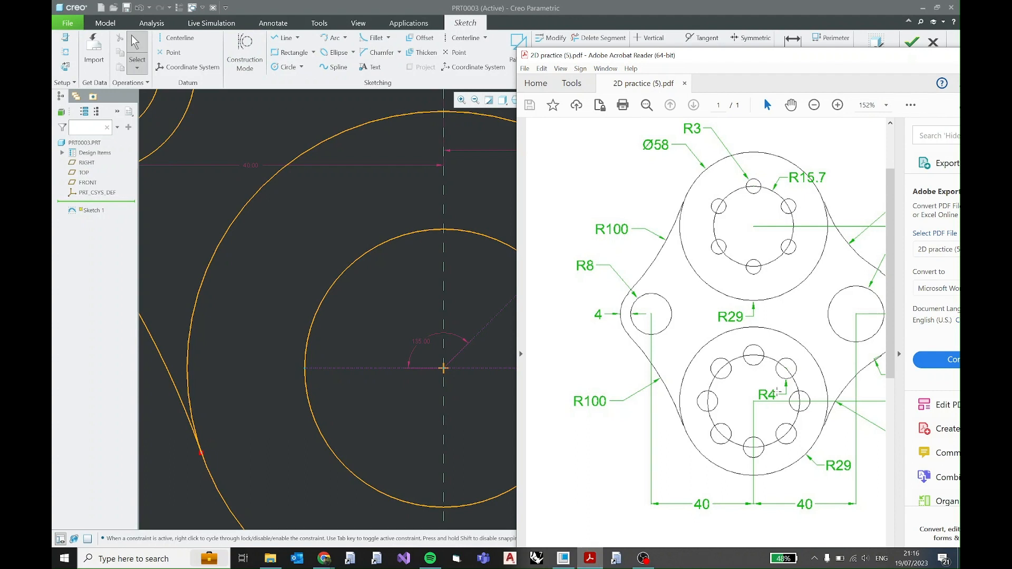
click(873, 21)
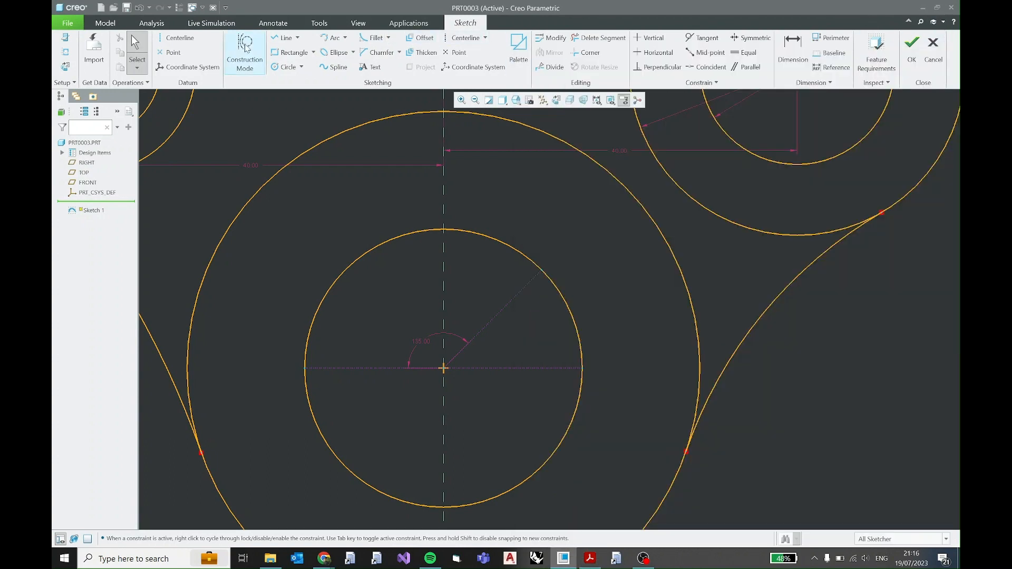
Step: Draw a circle about 8.6 mm in diameter where the lower inner circle's top crosses the vertical centerline
click(285, 67)
click(444, 229)
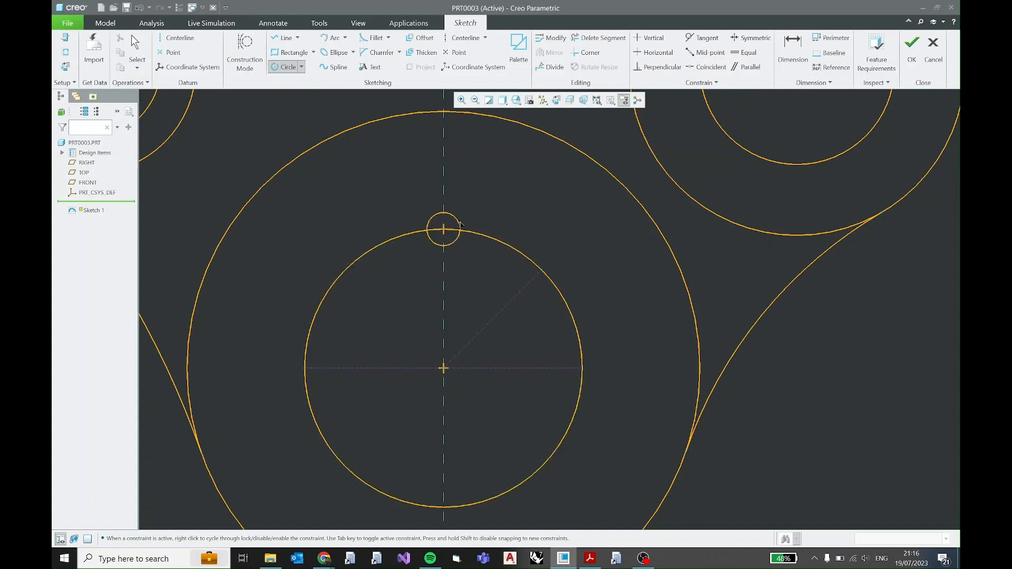
click(472, 203)
middle_click(485, 193)
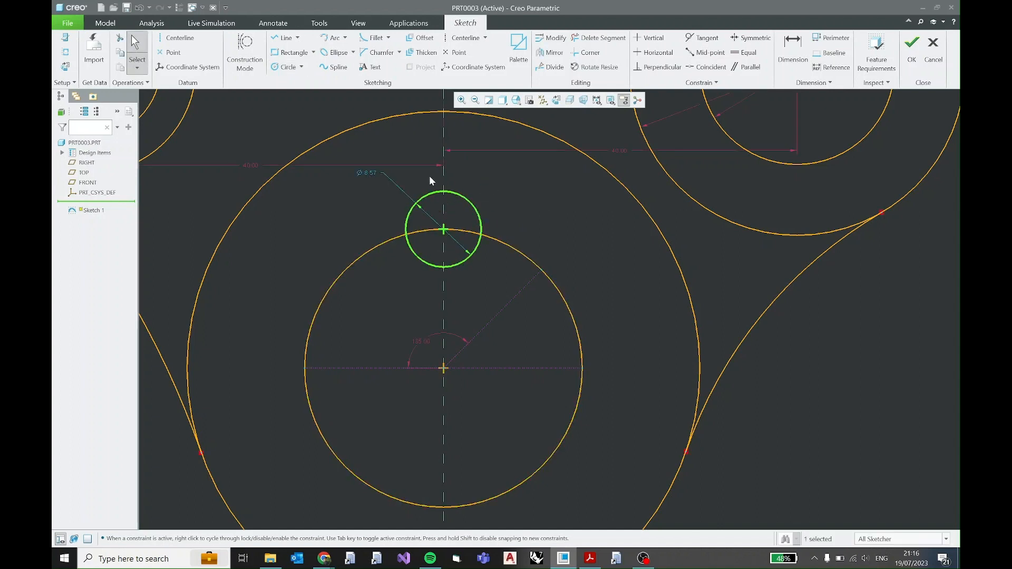
Step: Convert the new small circle's diameter dimension to a radius and set it to 4 mm
click(371, 171)
click(380, 139)
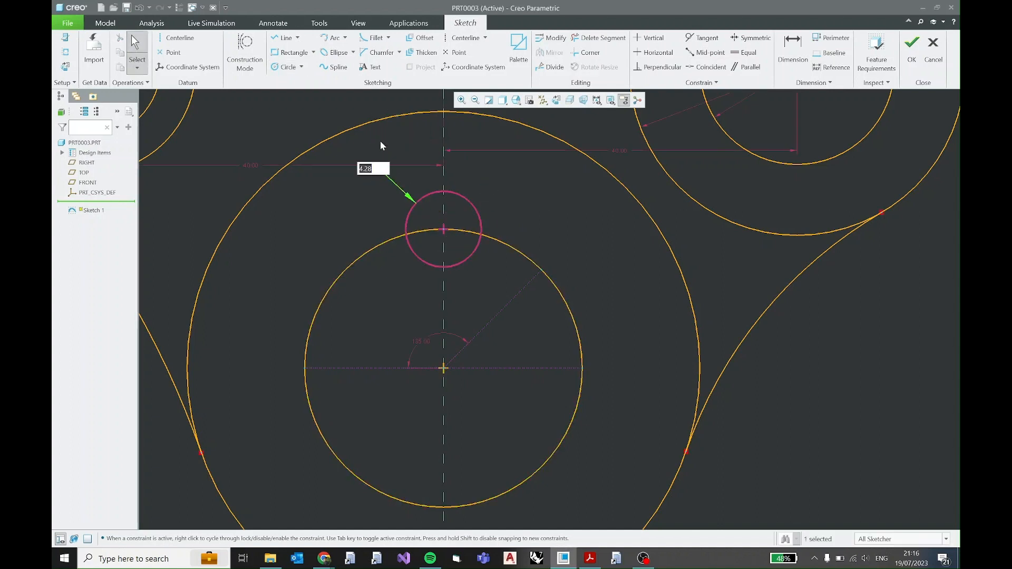
text(4)
key(Return)
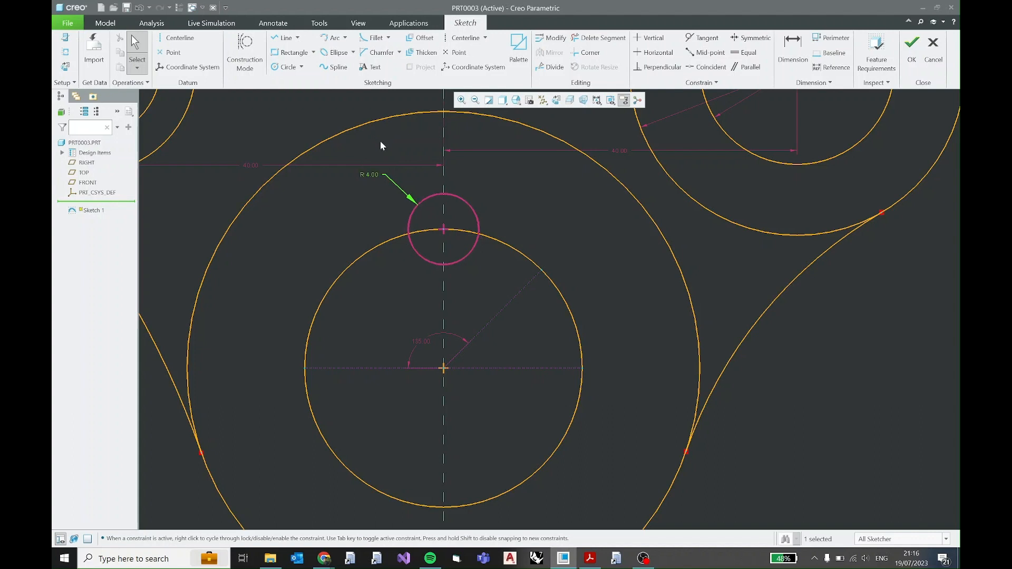
click(509, 191)
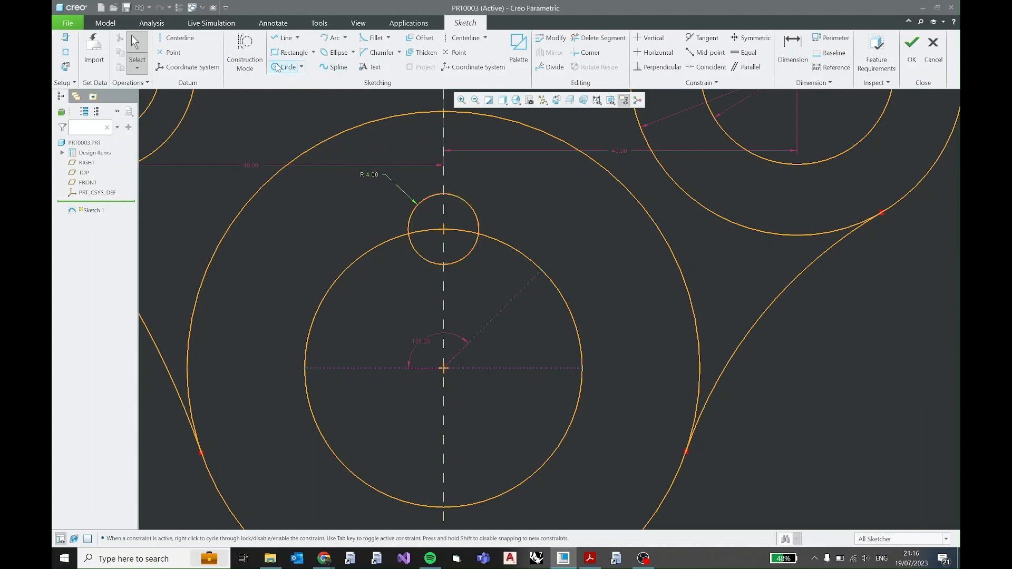
Step: Draw a second small circle at the diagonal construction line's outer end, snapping its radius equal to the first
click(278, 67)
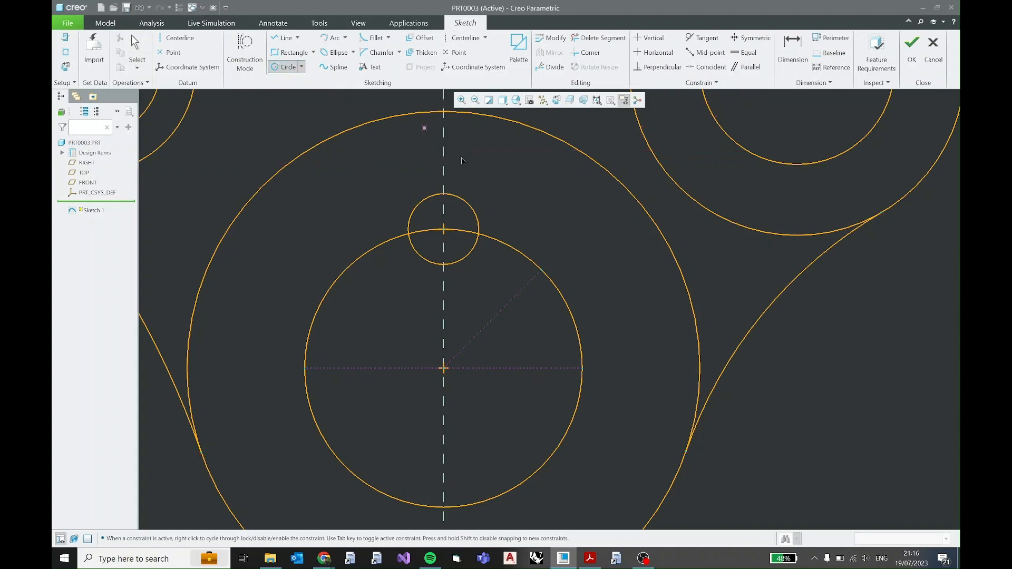
click(542, 270)
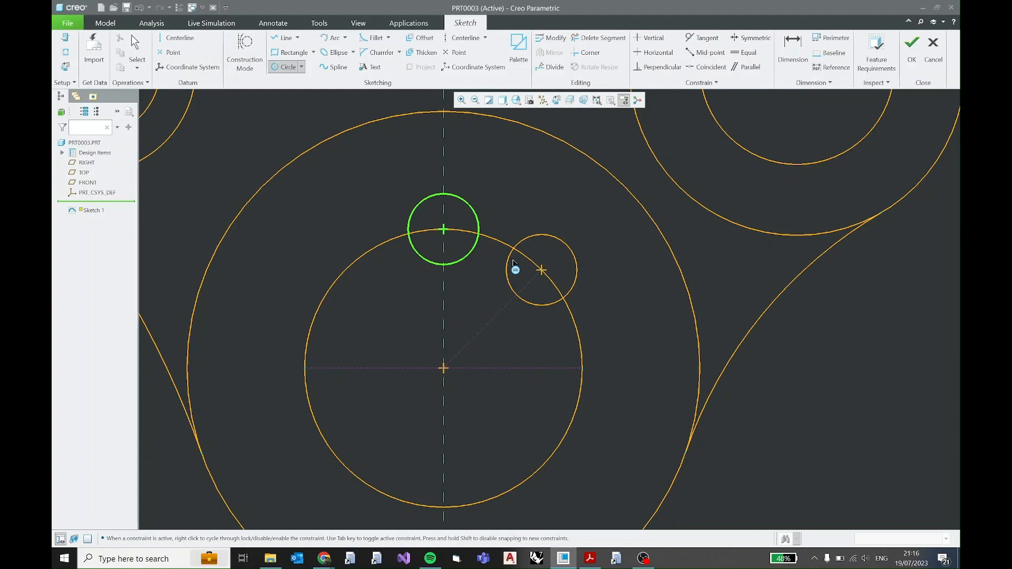
click(512, 262)
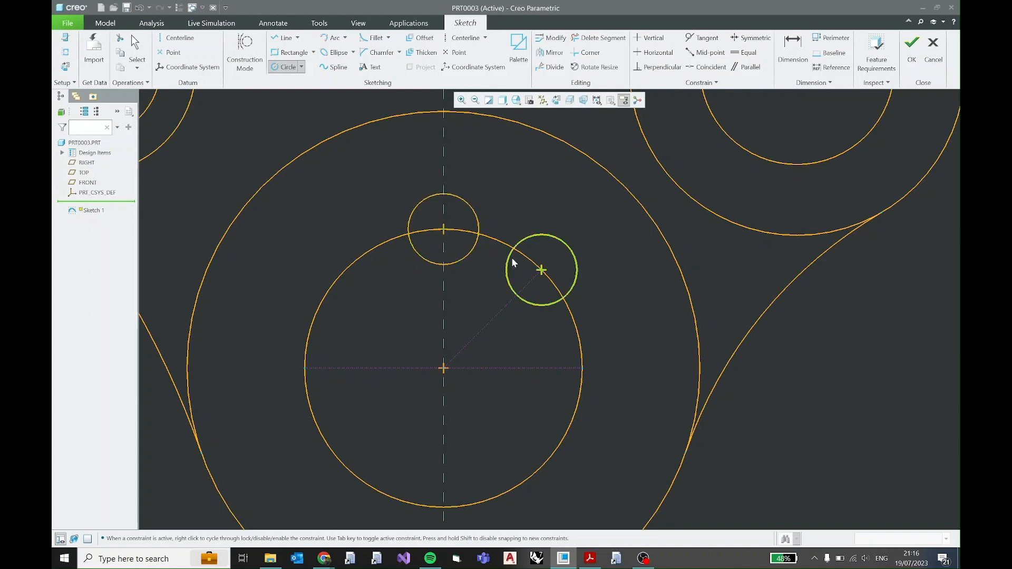
middle_click(624, 236)
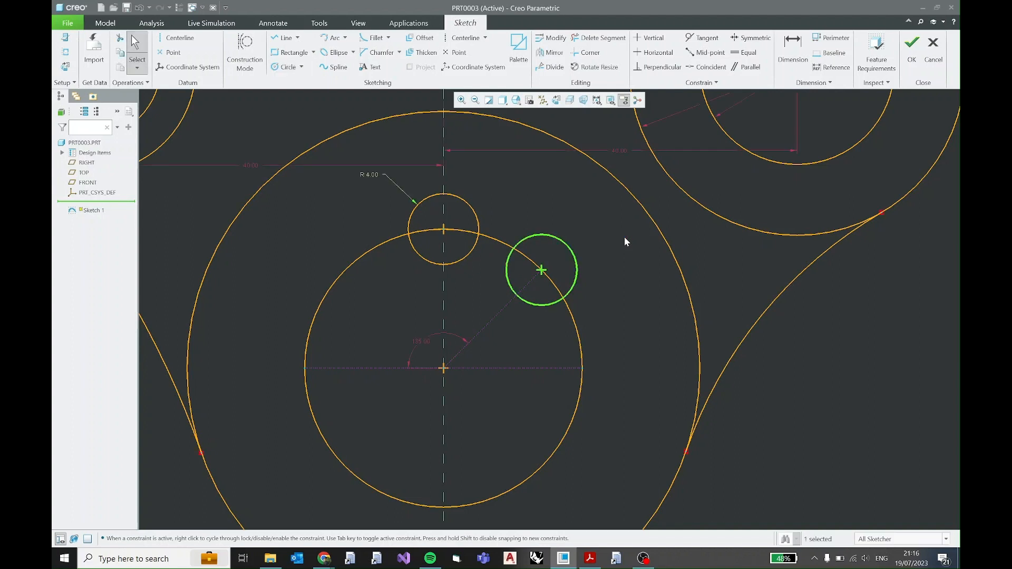
Step: Show the sketch constraints and inspect the equal-radius constraint between the two lower small circles
click(596, 101)
click(611, 136)
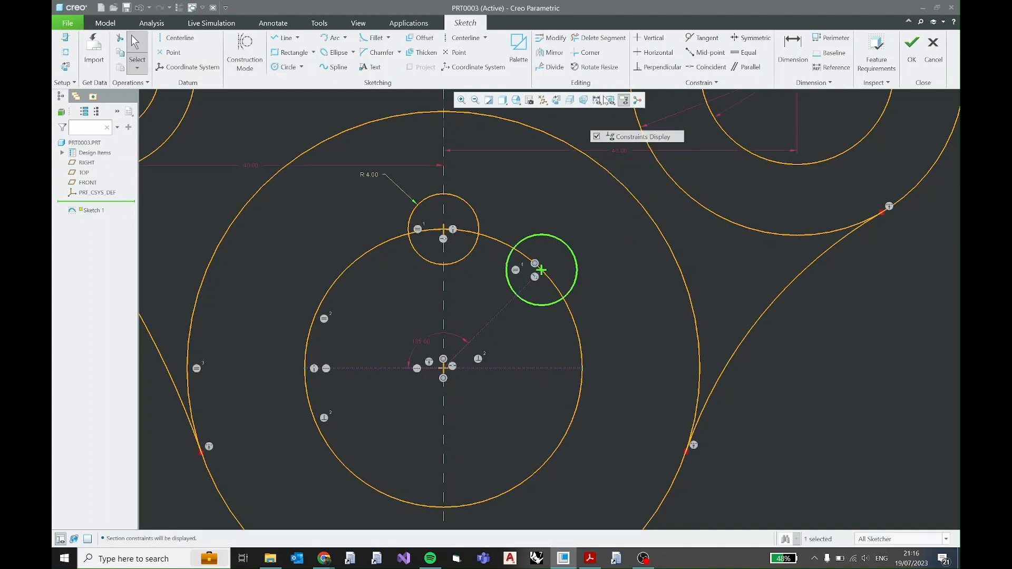
click(515, 270)
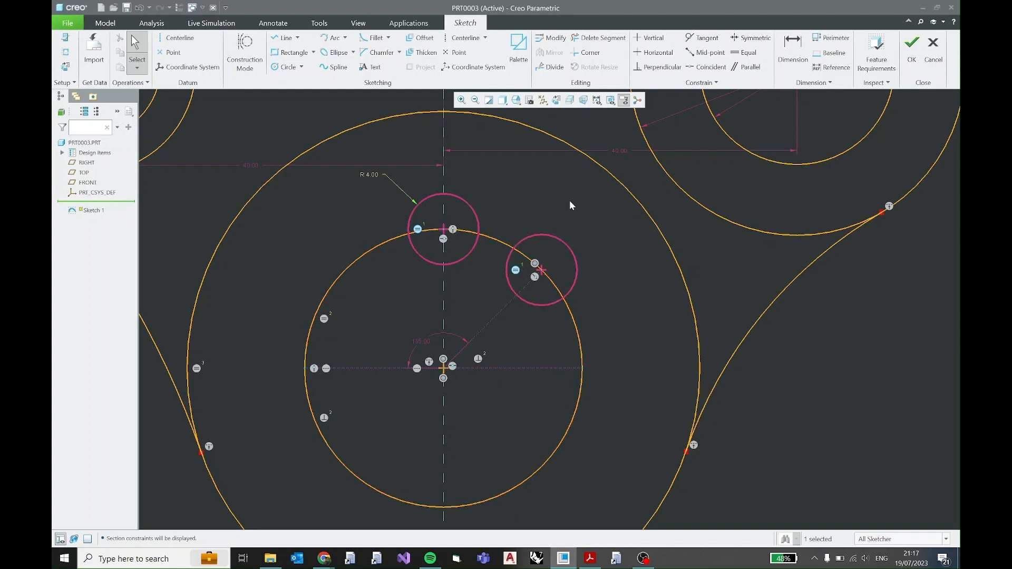
click(525, 205)
Step: Lock the top small circle's 4 mm radius dimension and turn off the constraints display
click(366, 176)
click(372, 130)
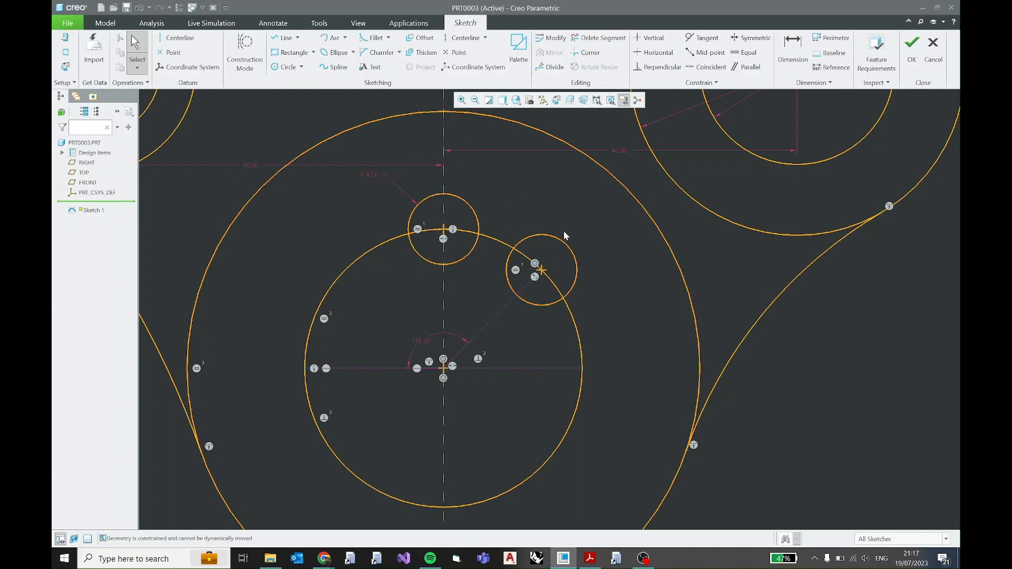
click(597, 100)
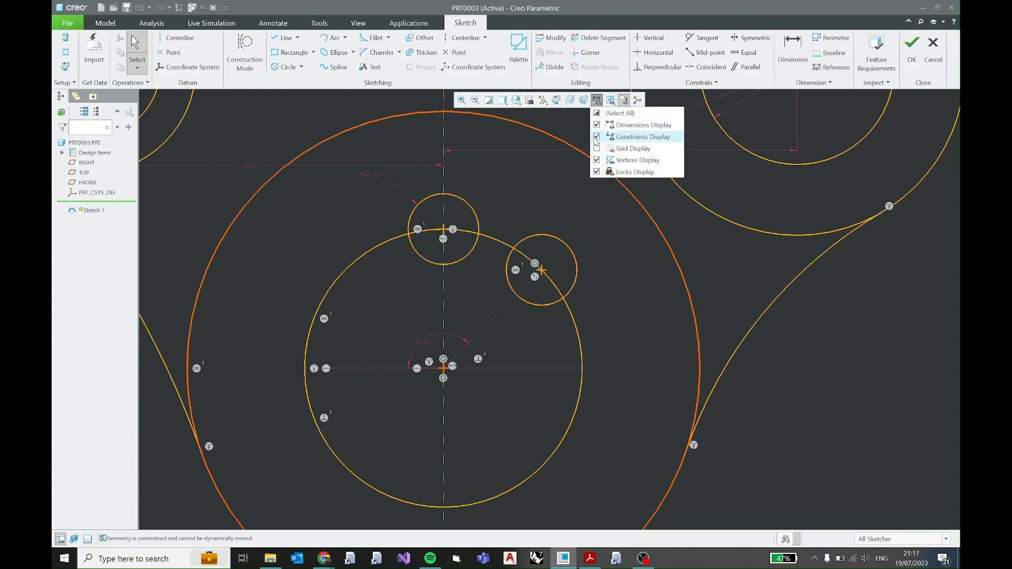
click(603, 136)
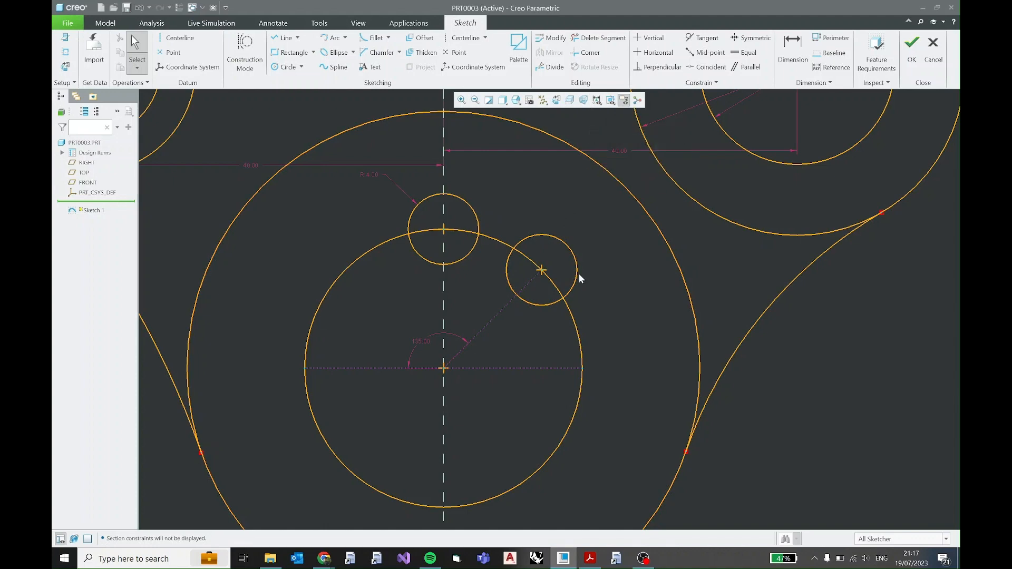
Step: Compare the two new small circles with the PDF drawing in Acrobat Reader and return to the Creo sketch
click(589, 558)
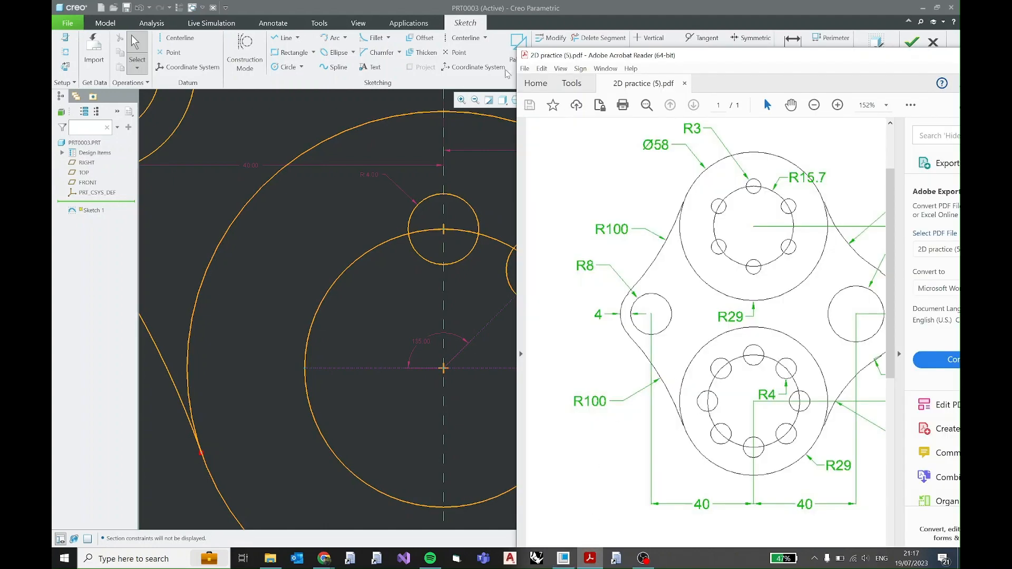
click(500, 8)
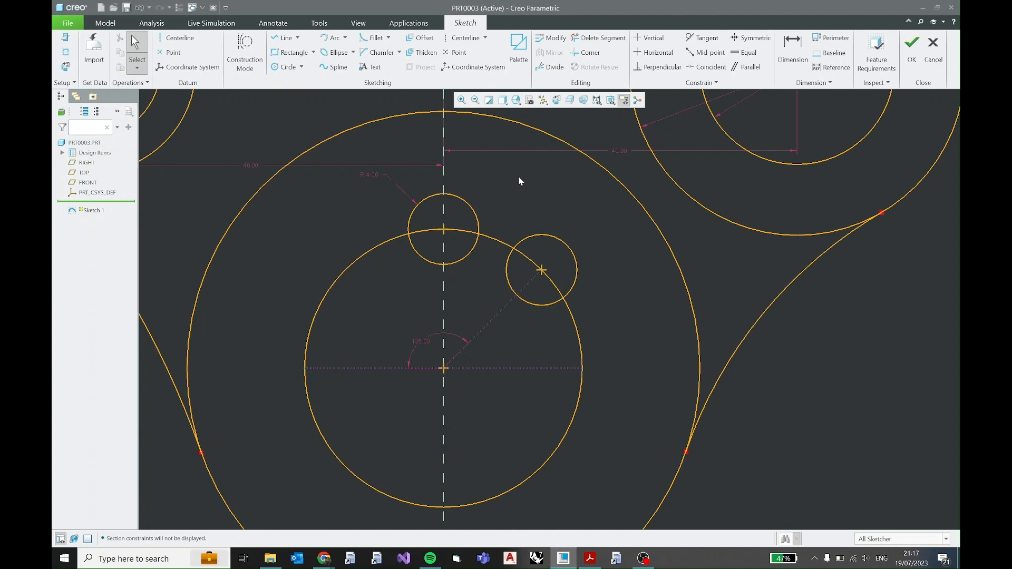
Step: Mirror the top small circle of the lower bolt pattern about the diagonal construction line
click(477, 225)
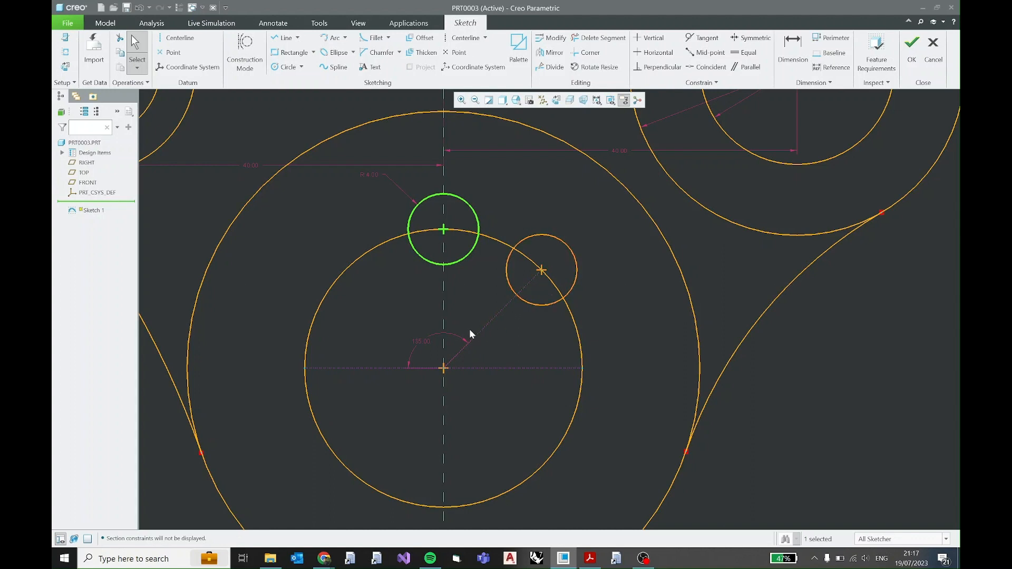
click(553, 52)
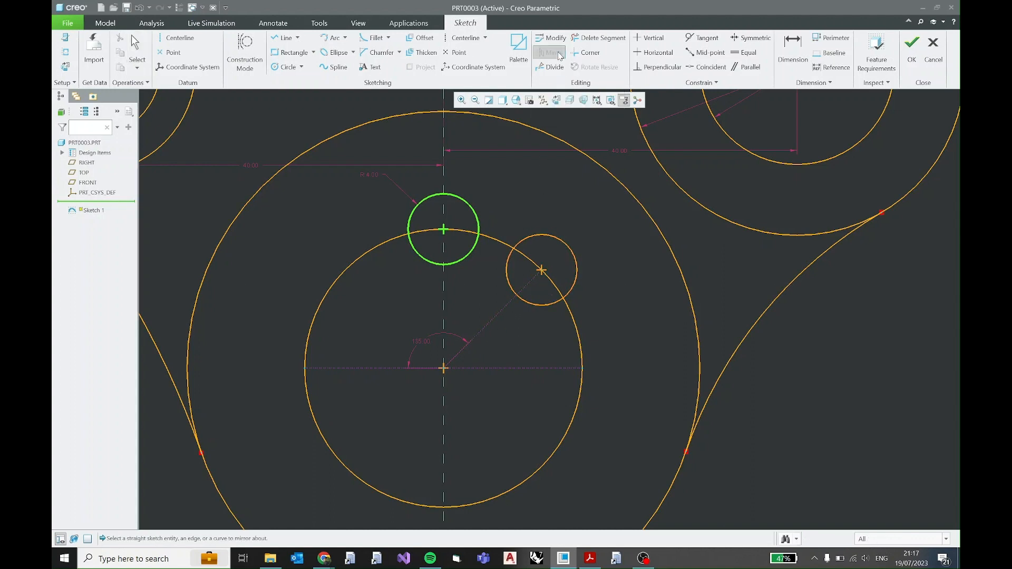
click(504, 307)
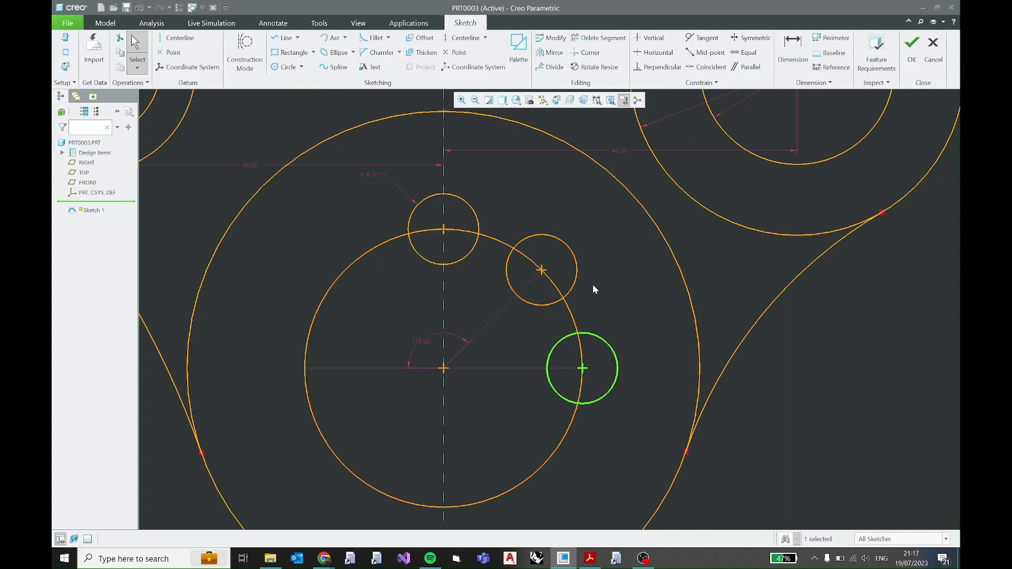
Step: Mirror the diagonal small circle and the small circle on the horizontal construction line together about the vertical centerline
click(568, 309)
click(558, 303)
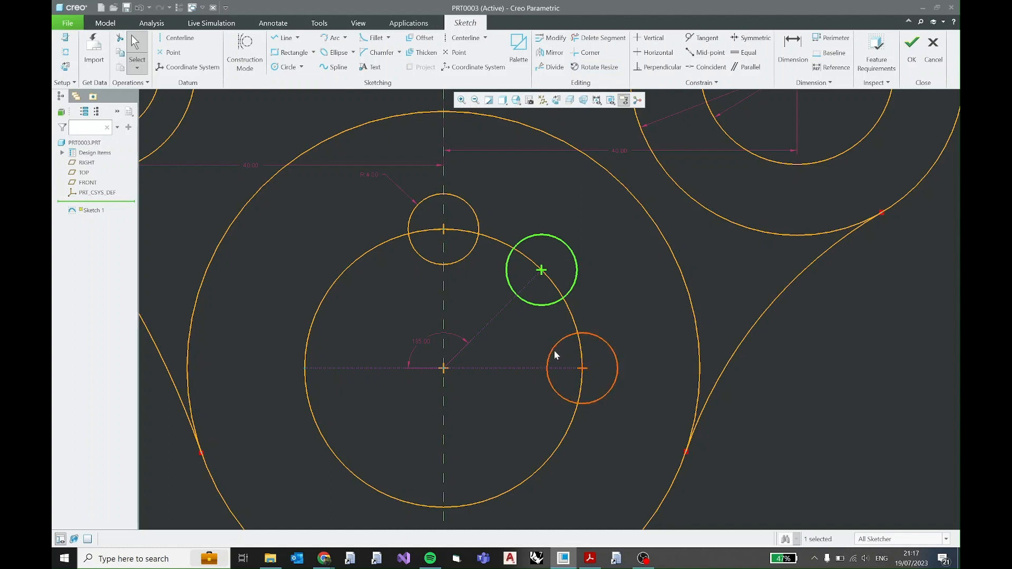
ctrl+click(554, 350)
click(559, 53)
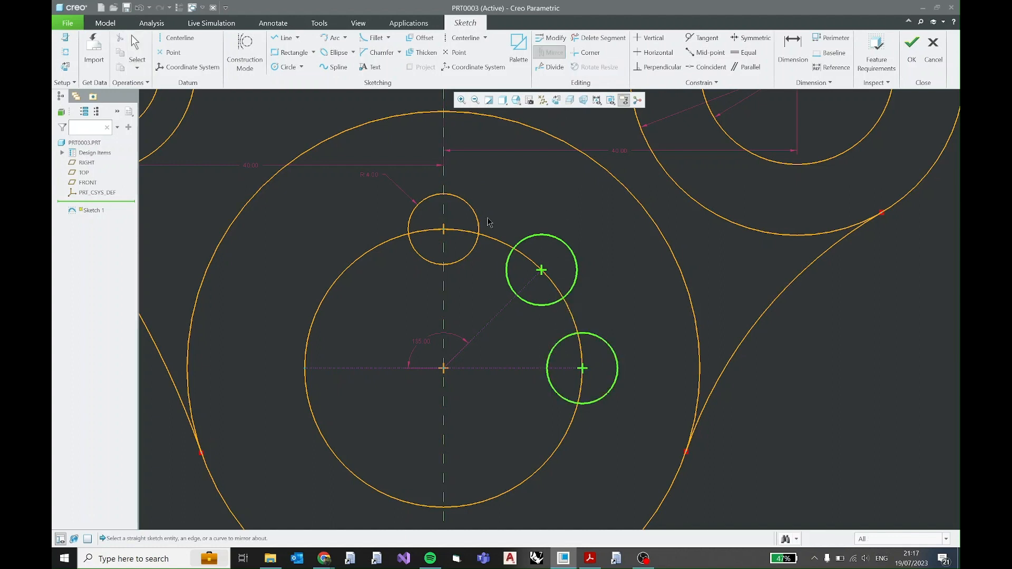
click(443, 279)
click(625, 287)
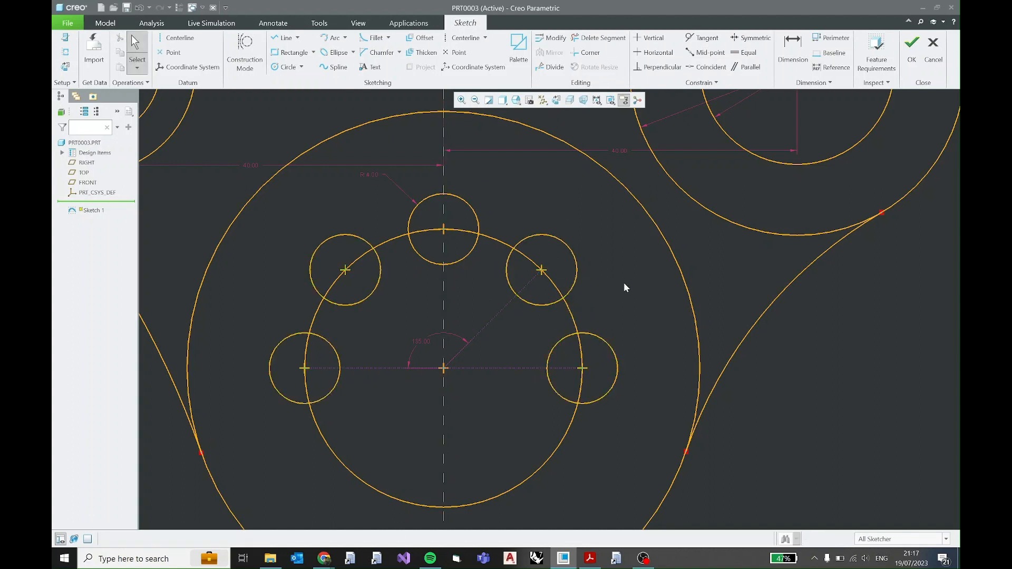
Step: Mirror the three upper small circles about the horizontal construction line to complete the lower eight-circle pattern
click(510, 287)
ctrl+click(464, 258)
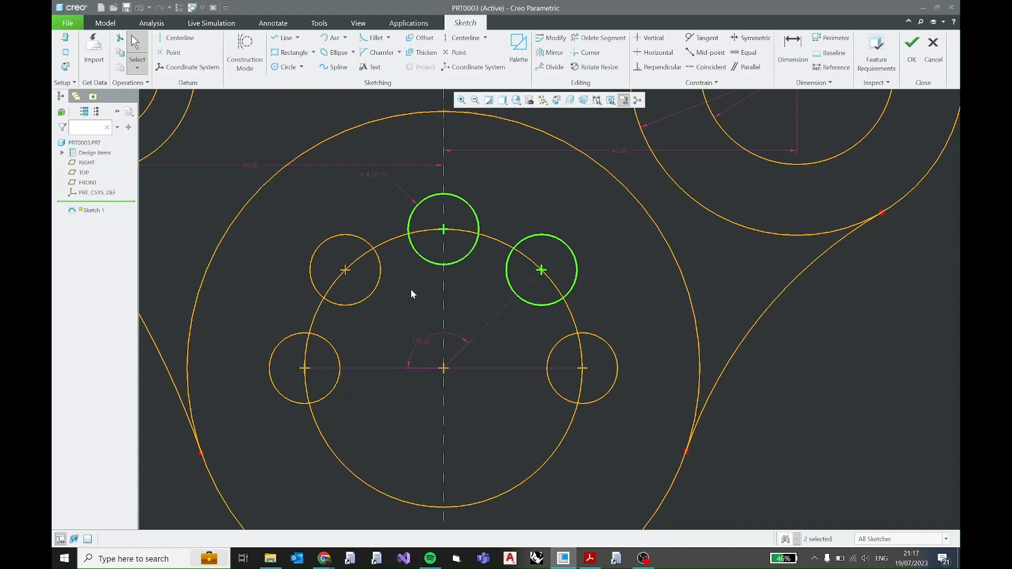
ctrl+click(362, 300)
click(557, 55)
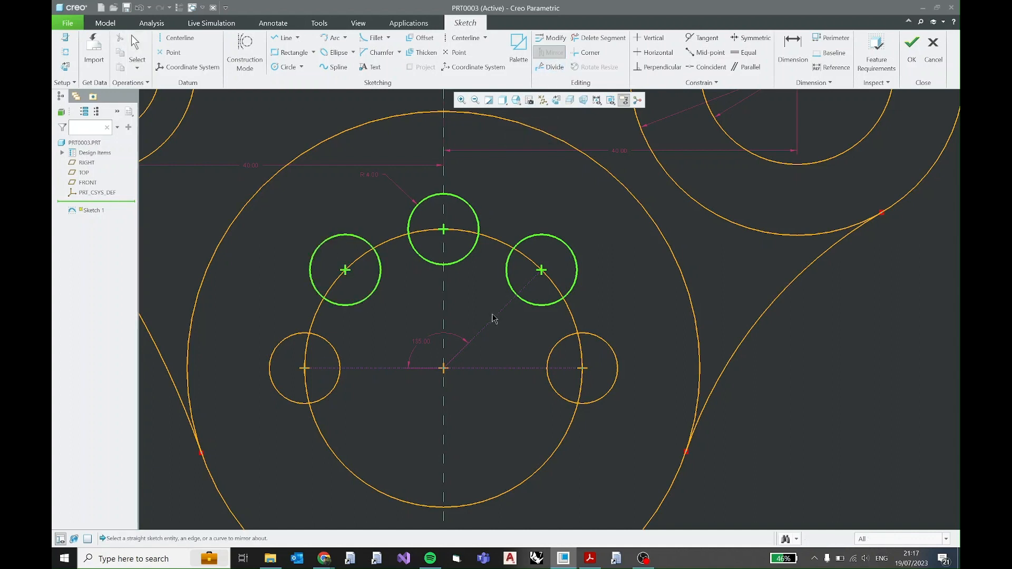
click(486, 368)
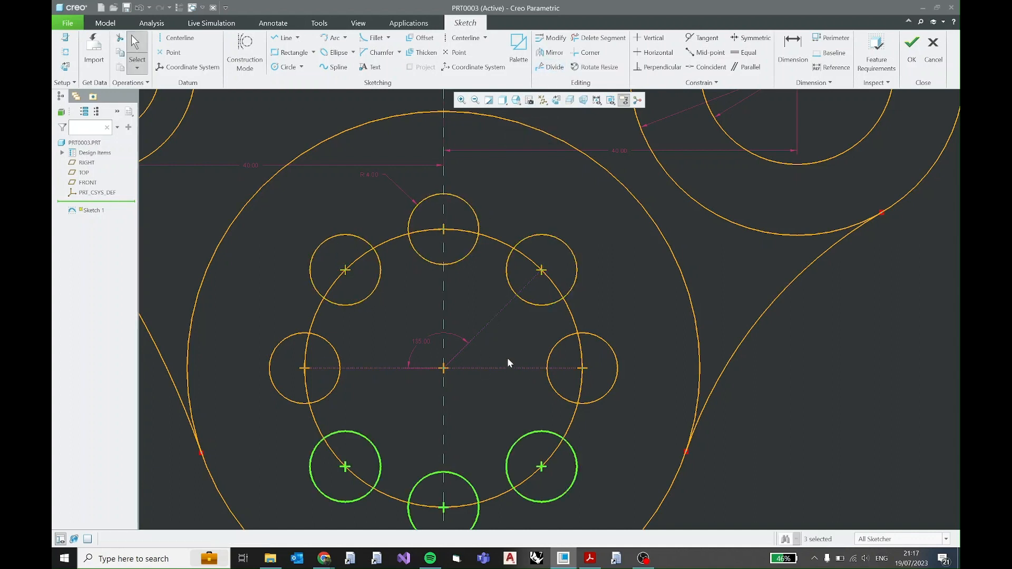
click(487, 432)
Step: Turn off all datum displays and all sketcher displays, including dimensions, constraints, grid, vertices and locks, with the whole profile in view
scroll(486, 428, down, 4)
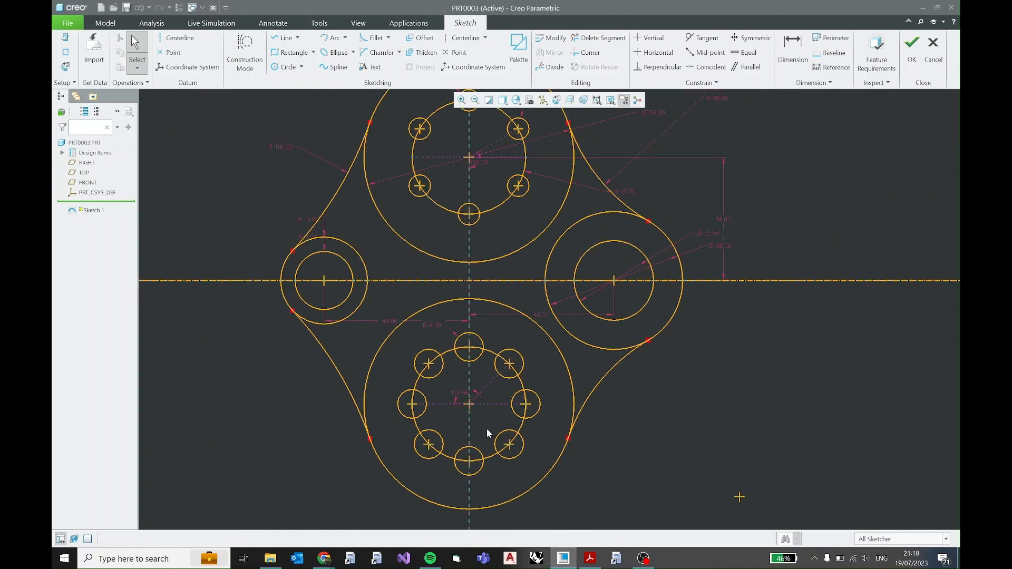
mouse_move(547, 312)
middle_down()
mouse_move(485, 362)
mouse_move(445, 322)
middle_up()
scroll(488, 366, up, 2)
click(542, 100)
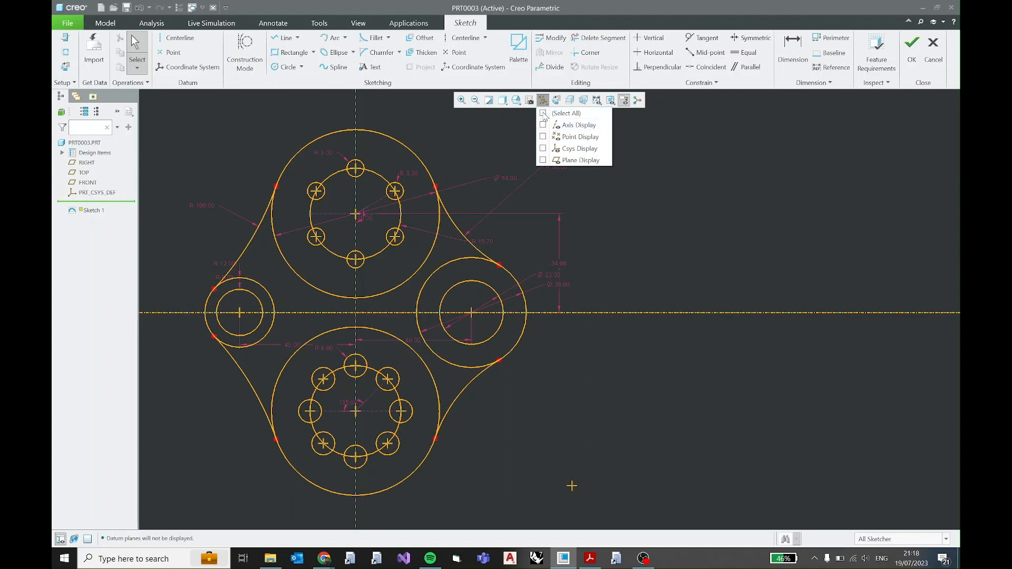
click(543, 113)
click(597, 100)
click(597, 100)
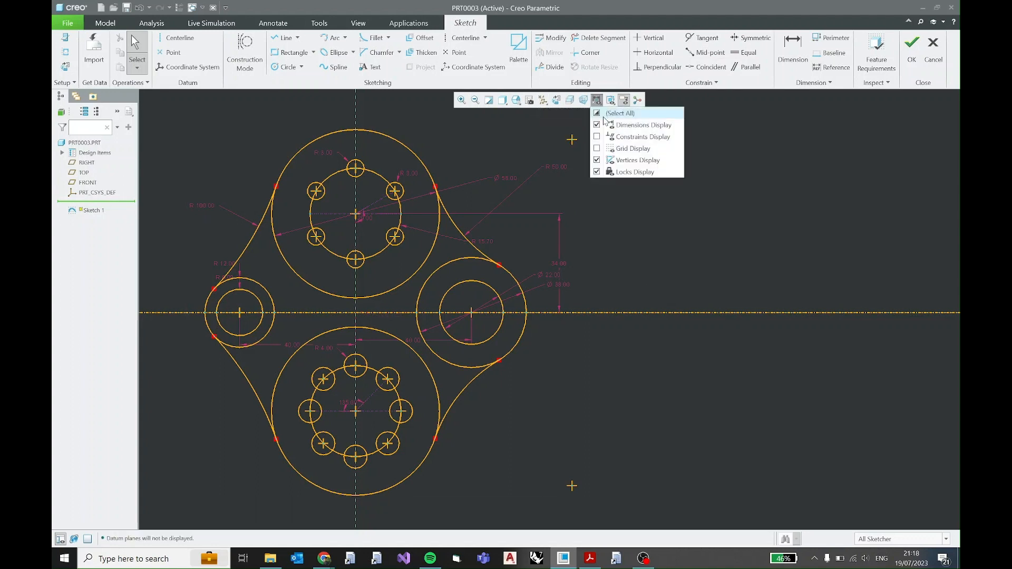
click(597, 113)
click(597, 113)
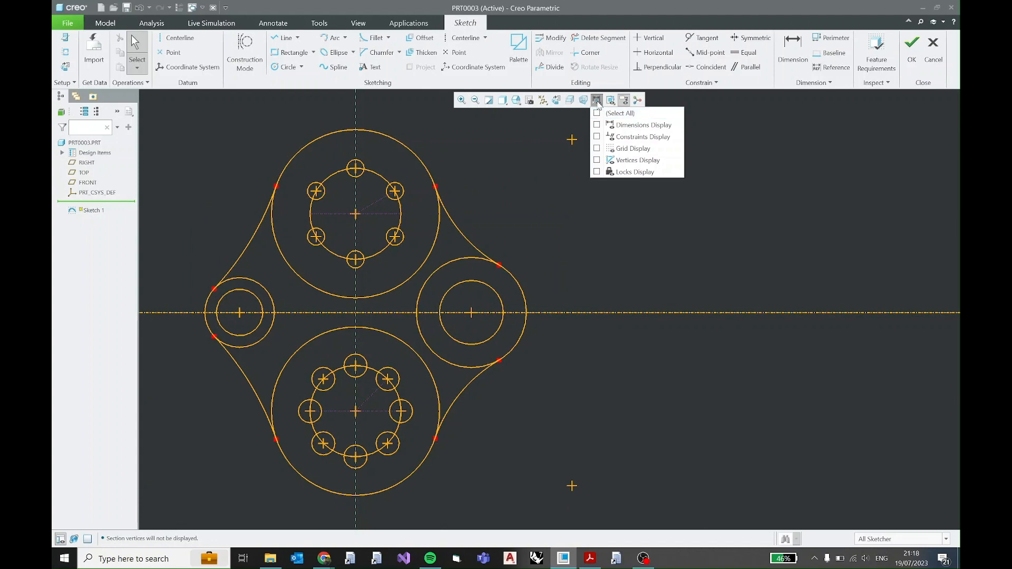
click(597, 101)
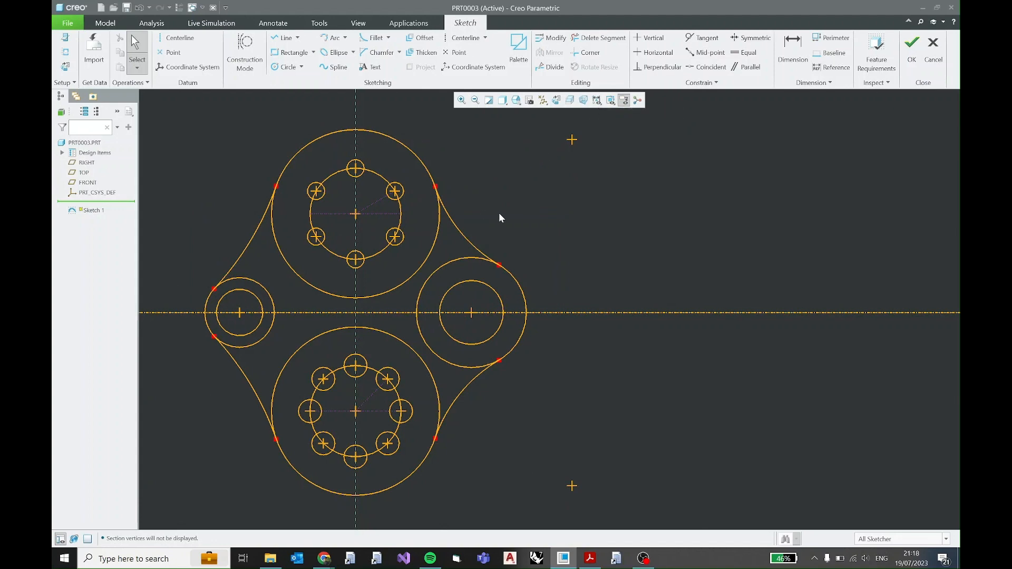
mouse_move(498, 211)
shift+middle_down()
mouse_move(485, 198)
mouse_move(496, 198)
shift+middle_up()
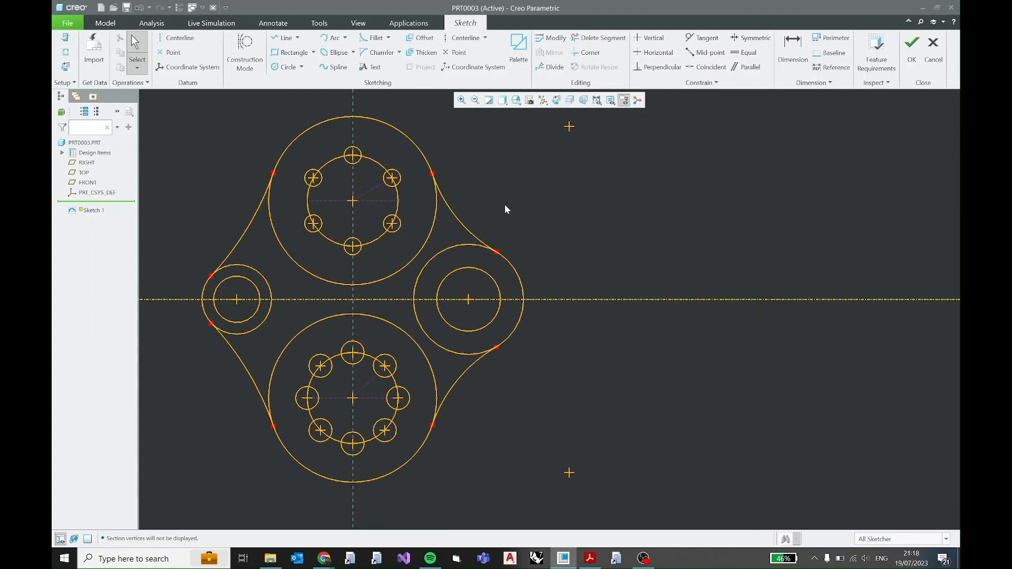
Step: Compare the whole sketch with the 2D practice (5).pdf drawing in Acrobat Reader and return to the Creo sketch
click(591, 559)
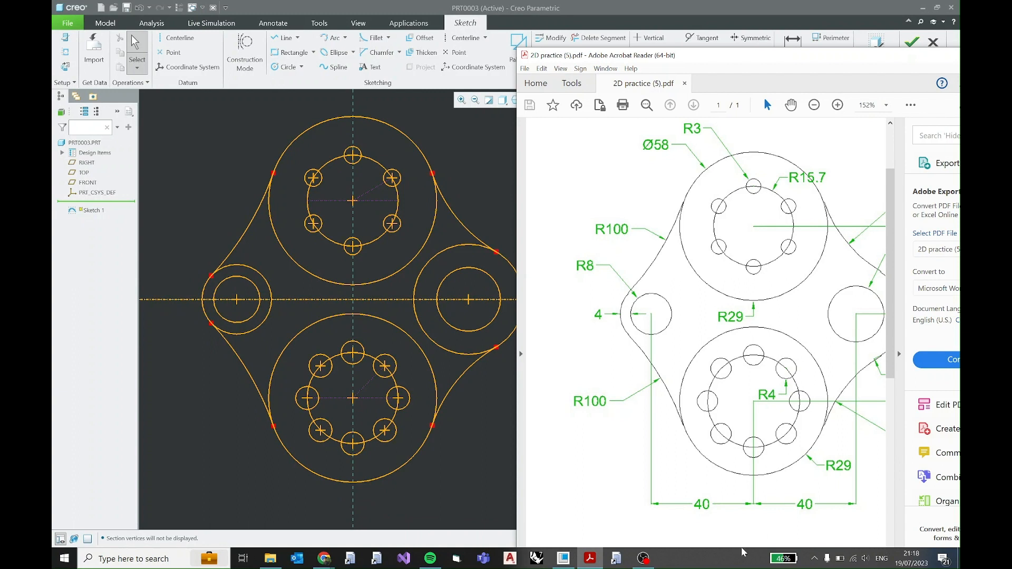
click(899, 353)
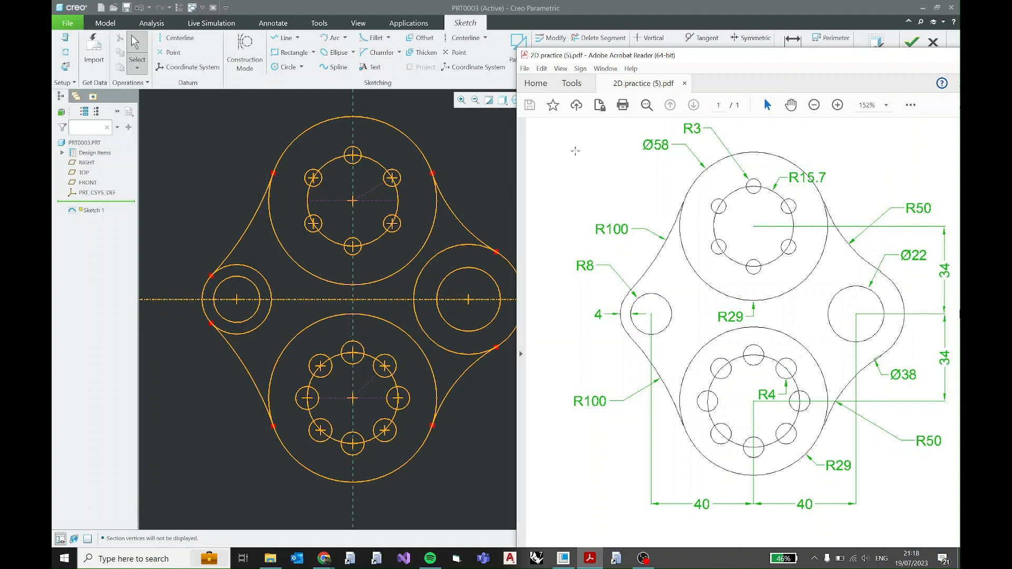
mouse_move(793, 59)
mouse_down()
mouse_move(842, 205)
mouse_move(845, 267)
mouse_move(715, 68)
mouse_move(749, 30)
mouse_move(753, 42)
mouse_move(769, 36)
mouse_up()
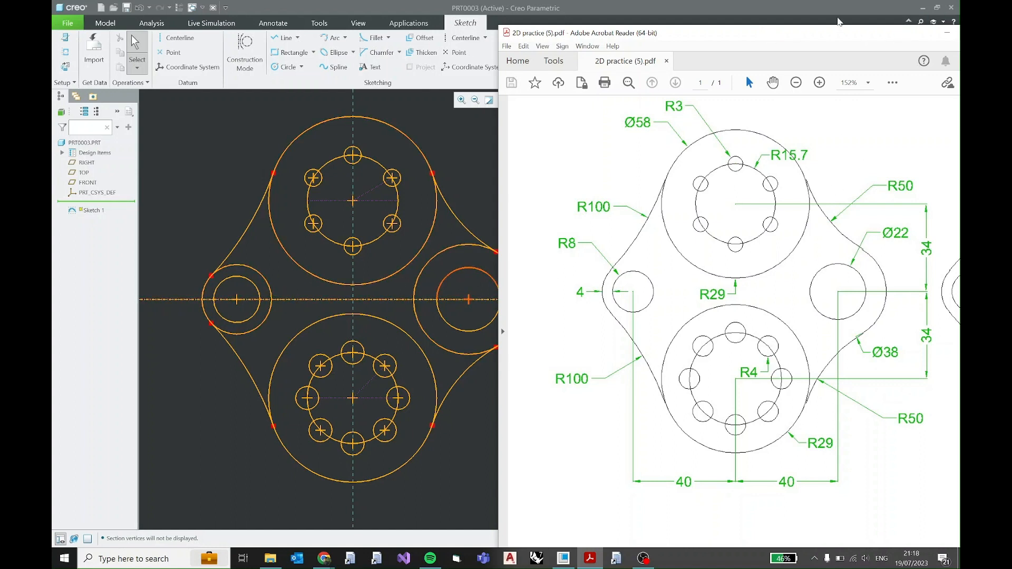
click(839, 22)
Step: Delete the inward-facing arc segments of the left and right outer circles, leaving only the plate's outer outline around each hole
click(597, 37)
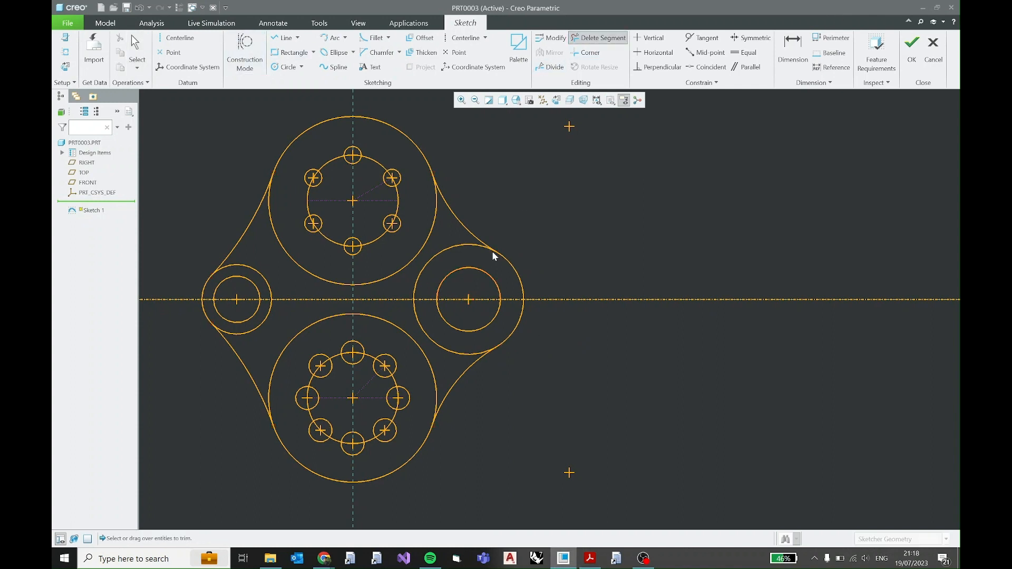
drag(419, 277, 419, 325)
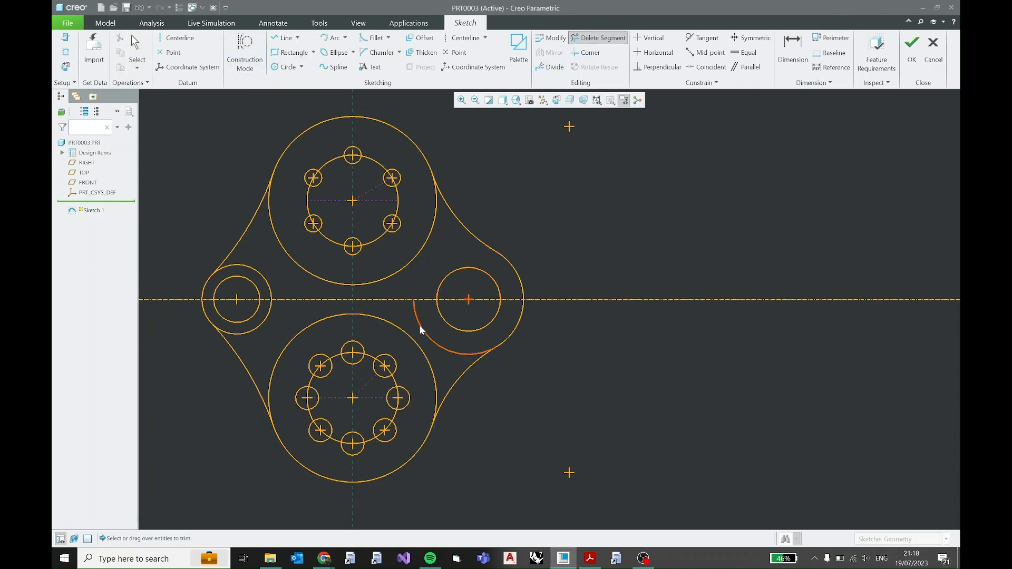
click(260, 323)
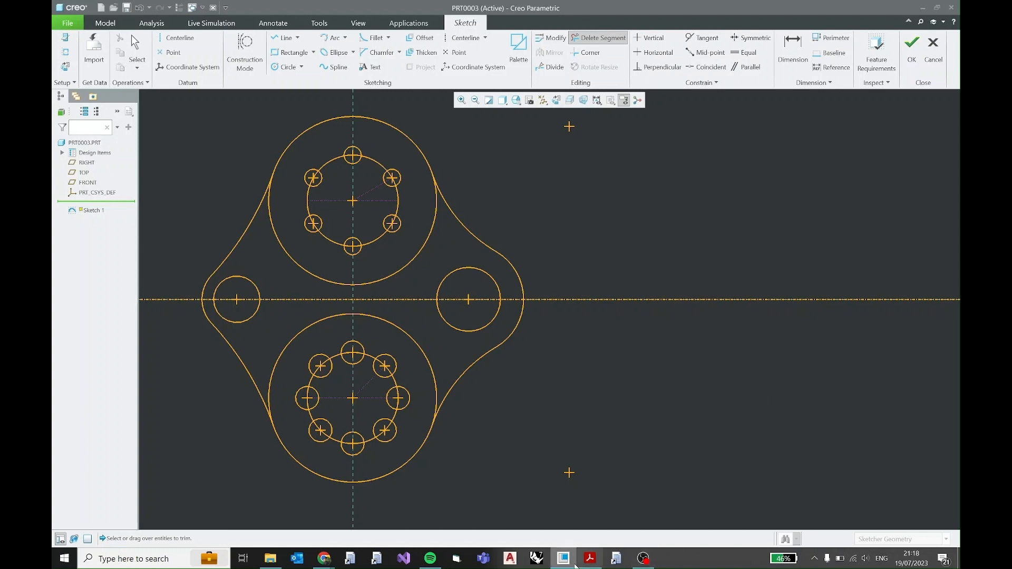
Step: Check the trimmed outline against the PDF drawing in Acrobat Reader, return to the Creo sketch and end Delete Segment
click(590, 558)
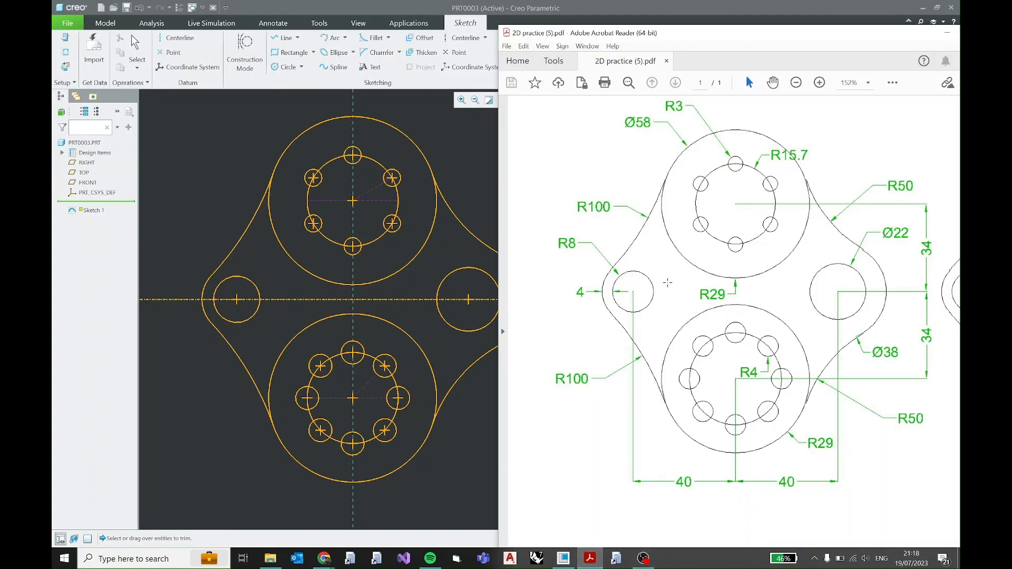
click(483, 235)
middle_click(492, 233)
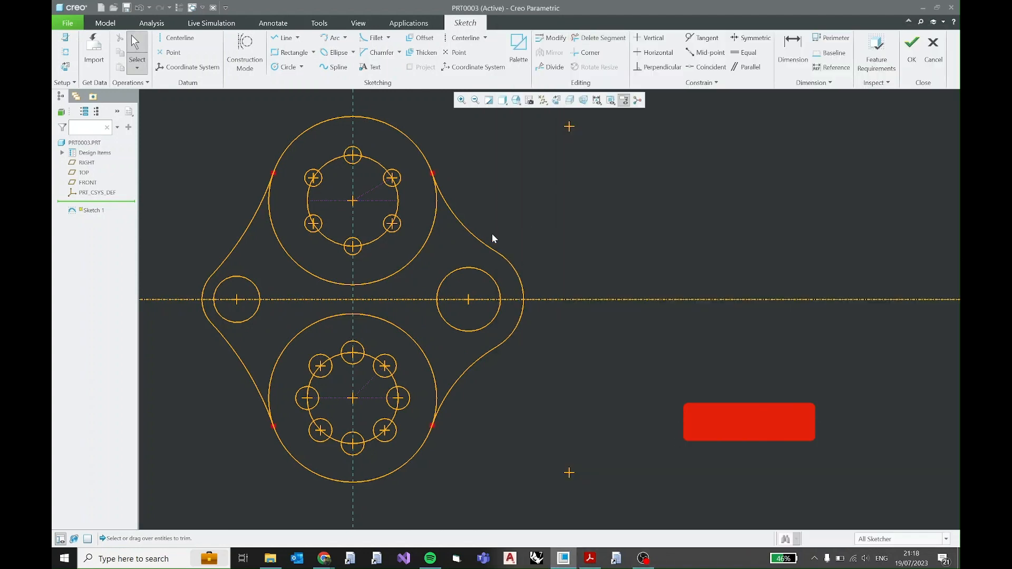